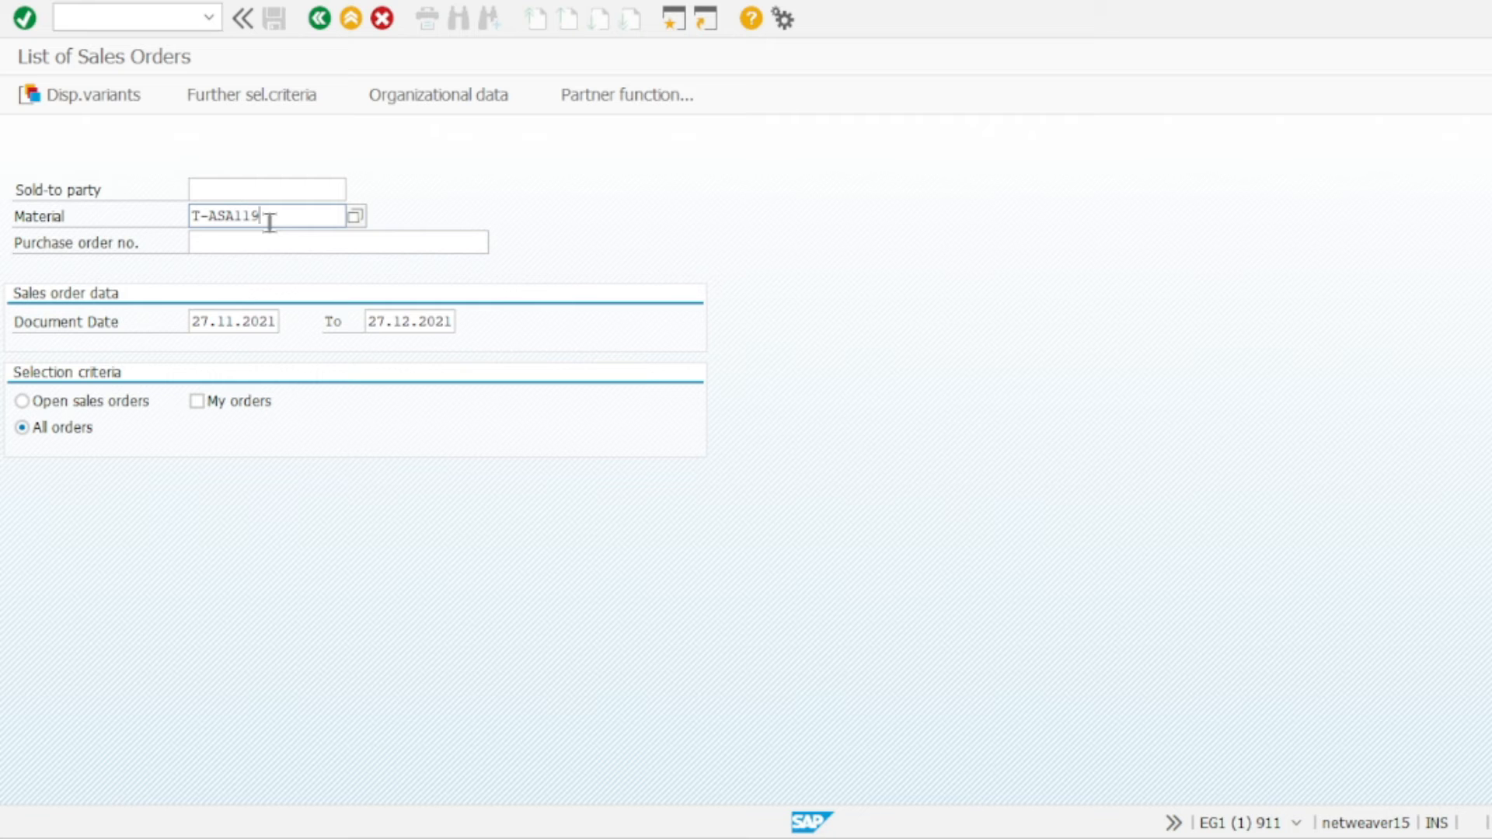
- List all sales orders for material T-ASA119 and open the 30.11.2021 order for 20 pieces for changing
key(Return)
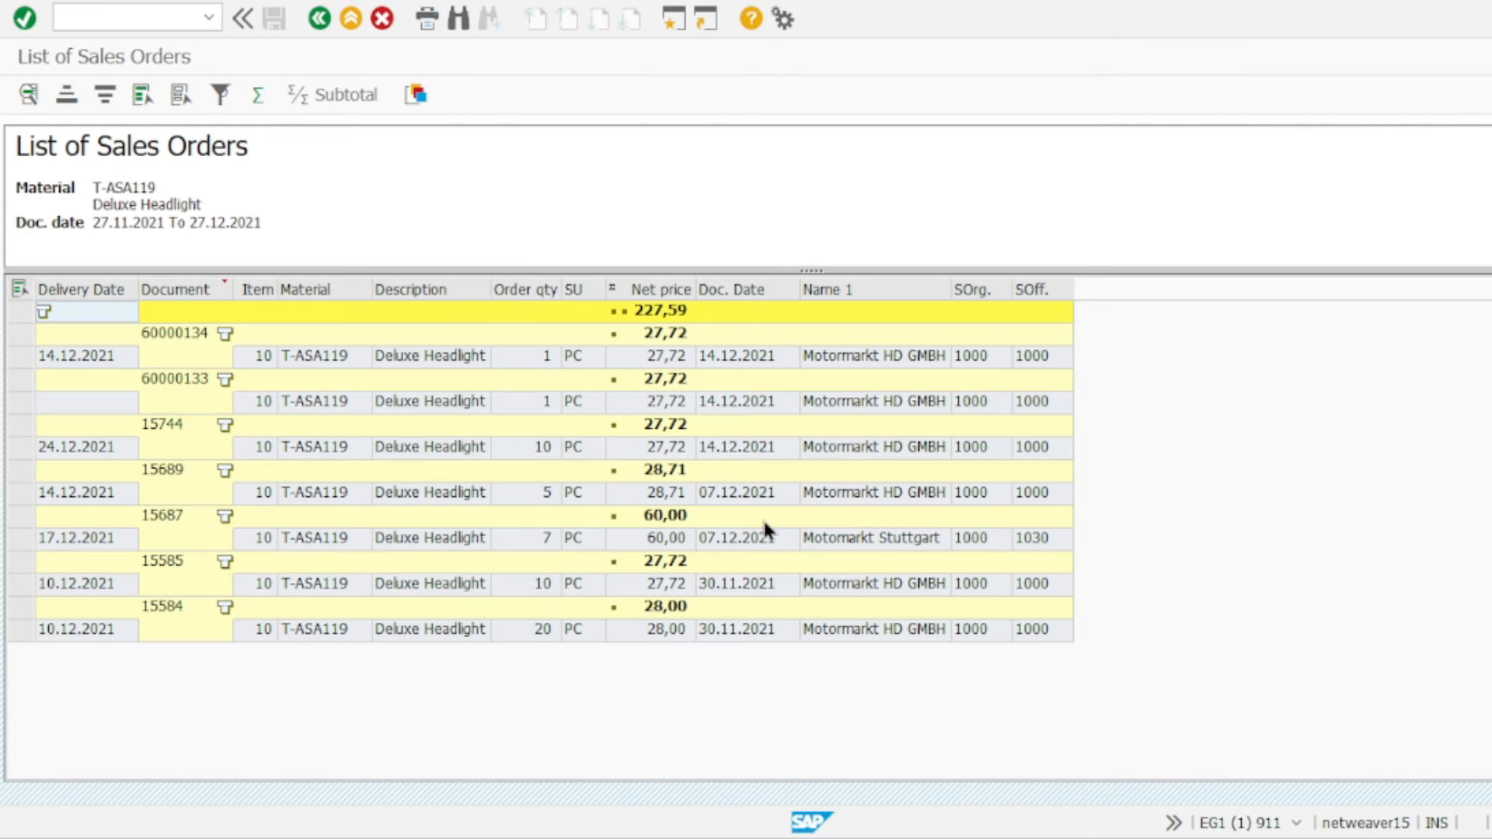
click(161, 609)
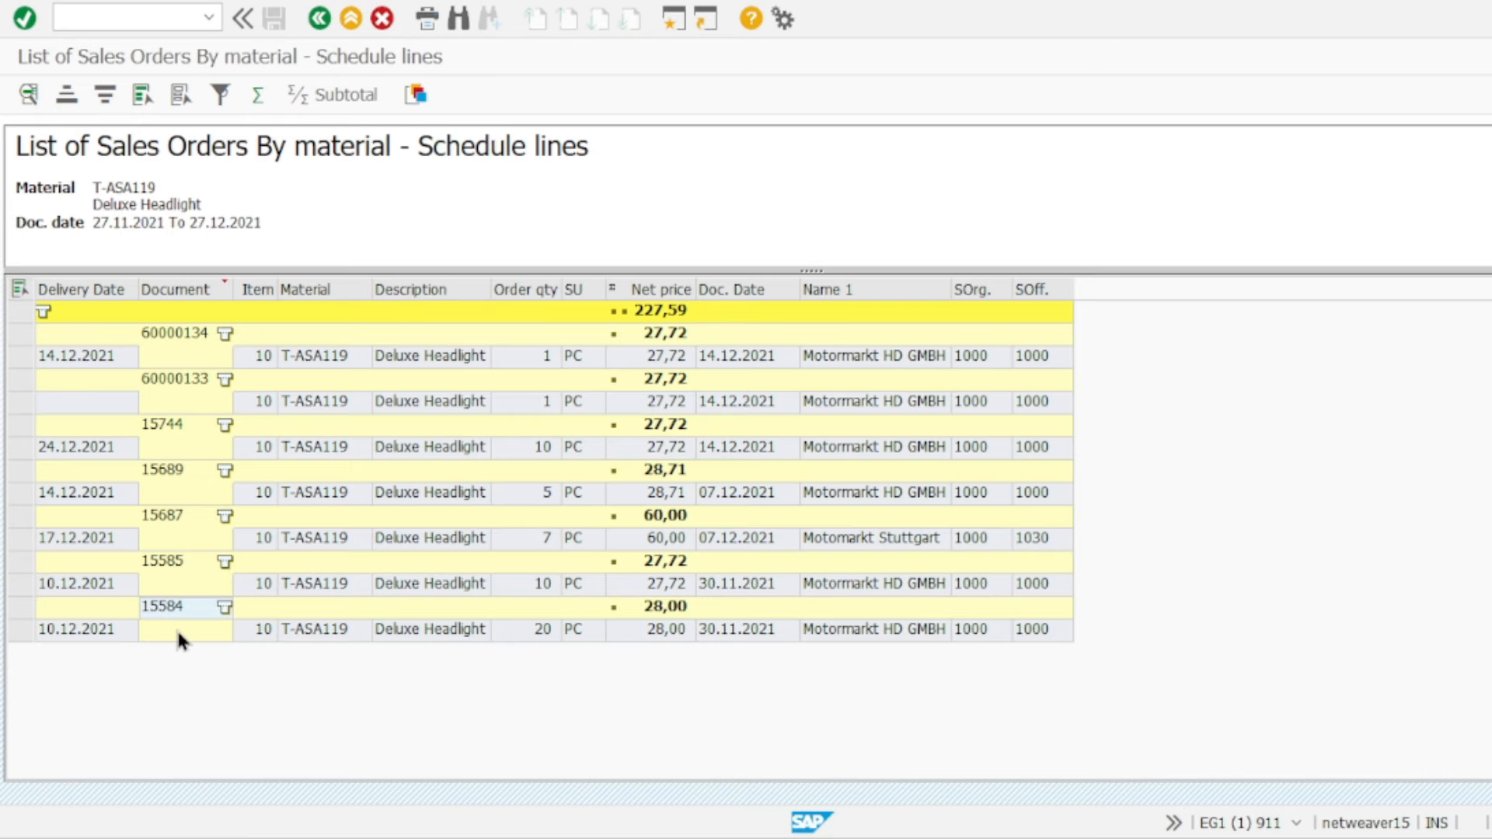
click(178, 635)
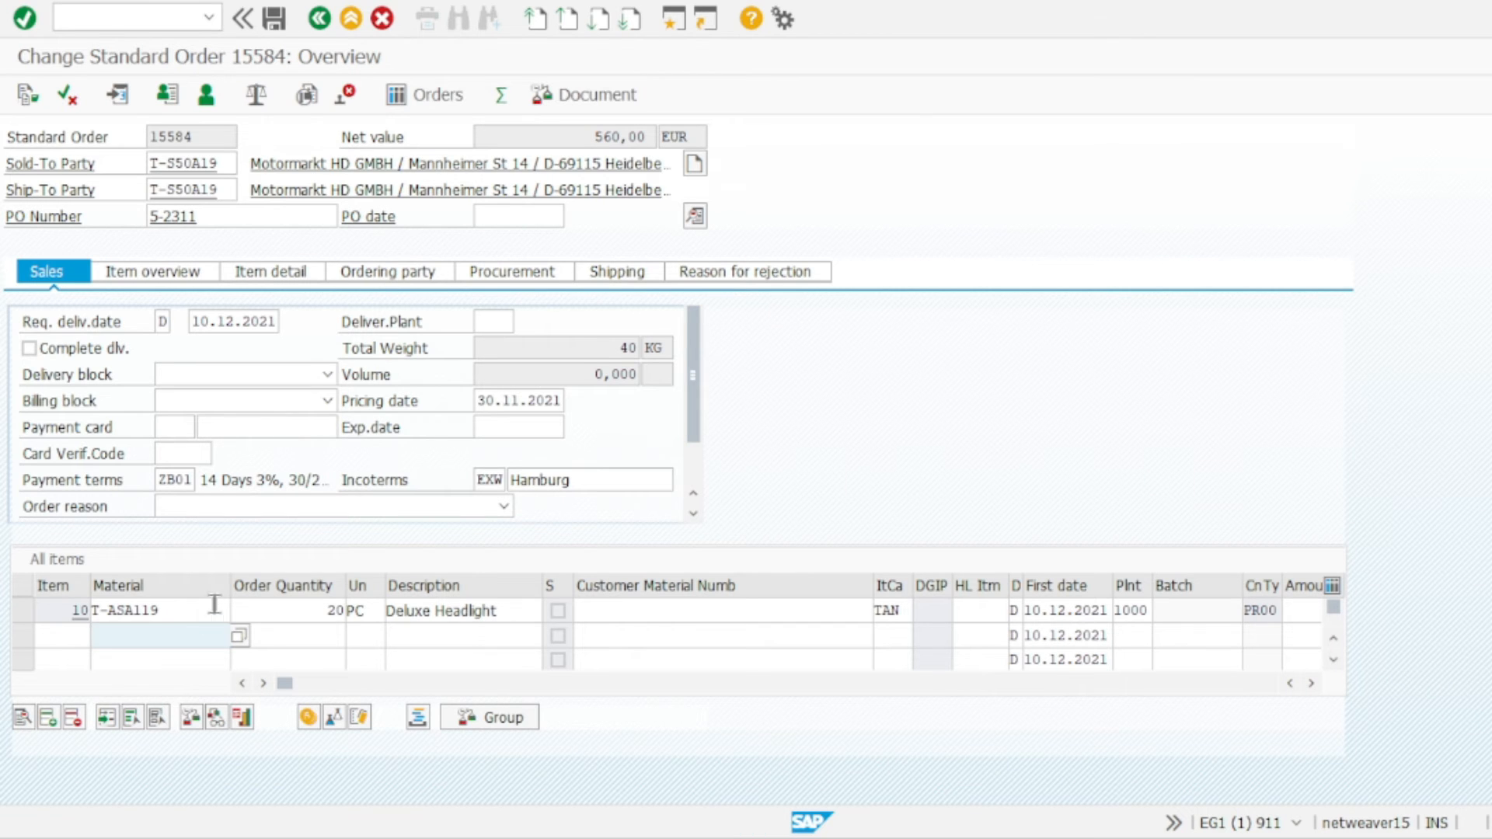
- Open the partner assignments in the standard order's header data
click(250, 837)
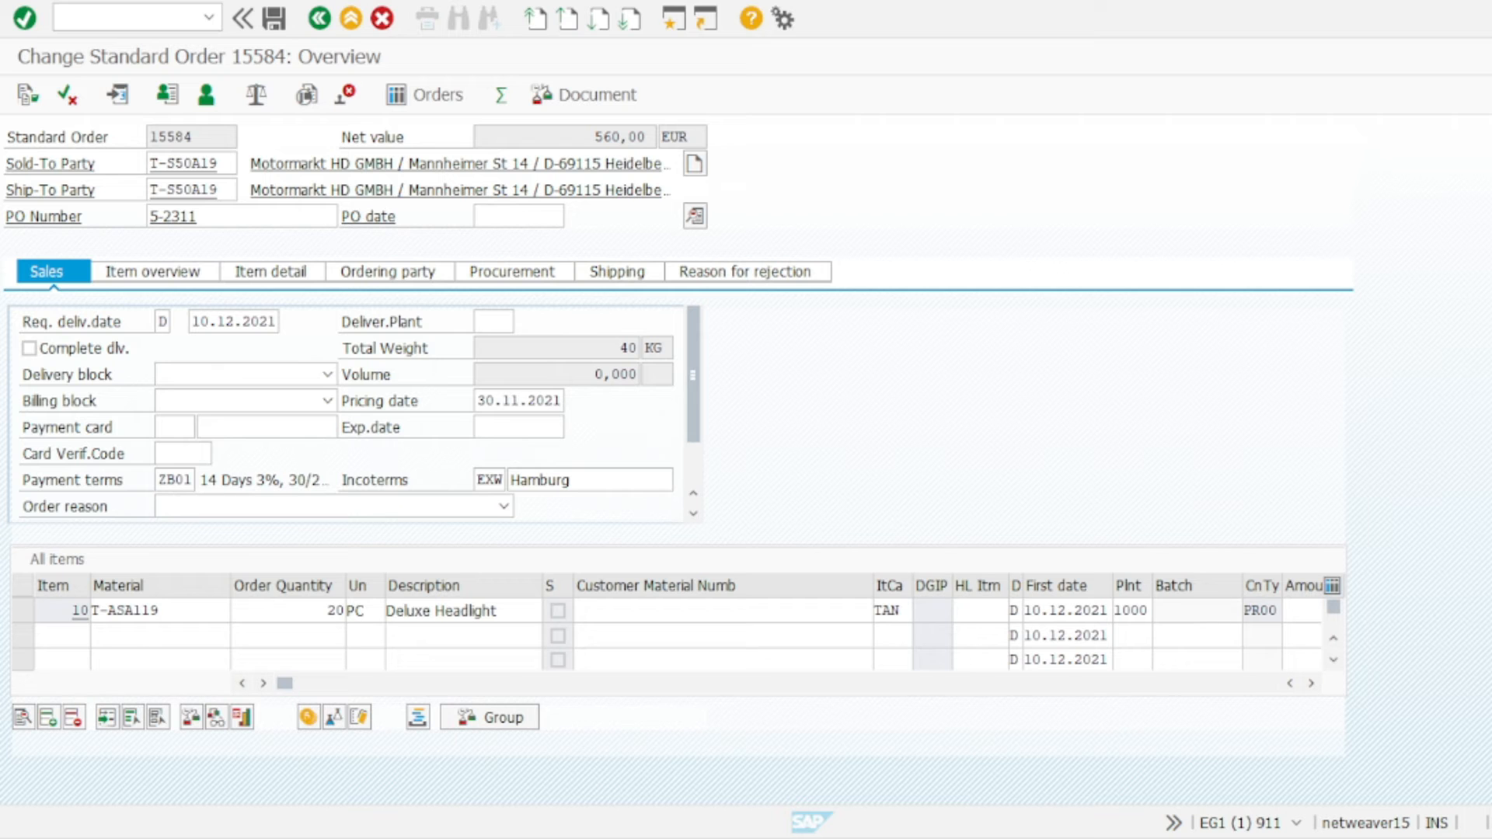
click(1425, 433)
click(696, 218)
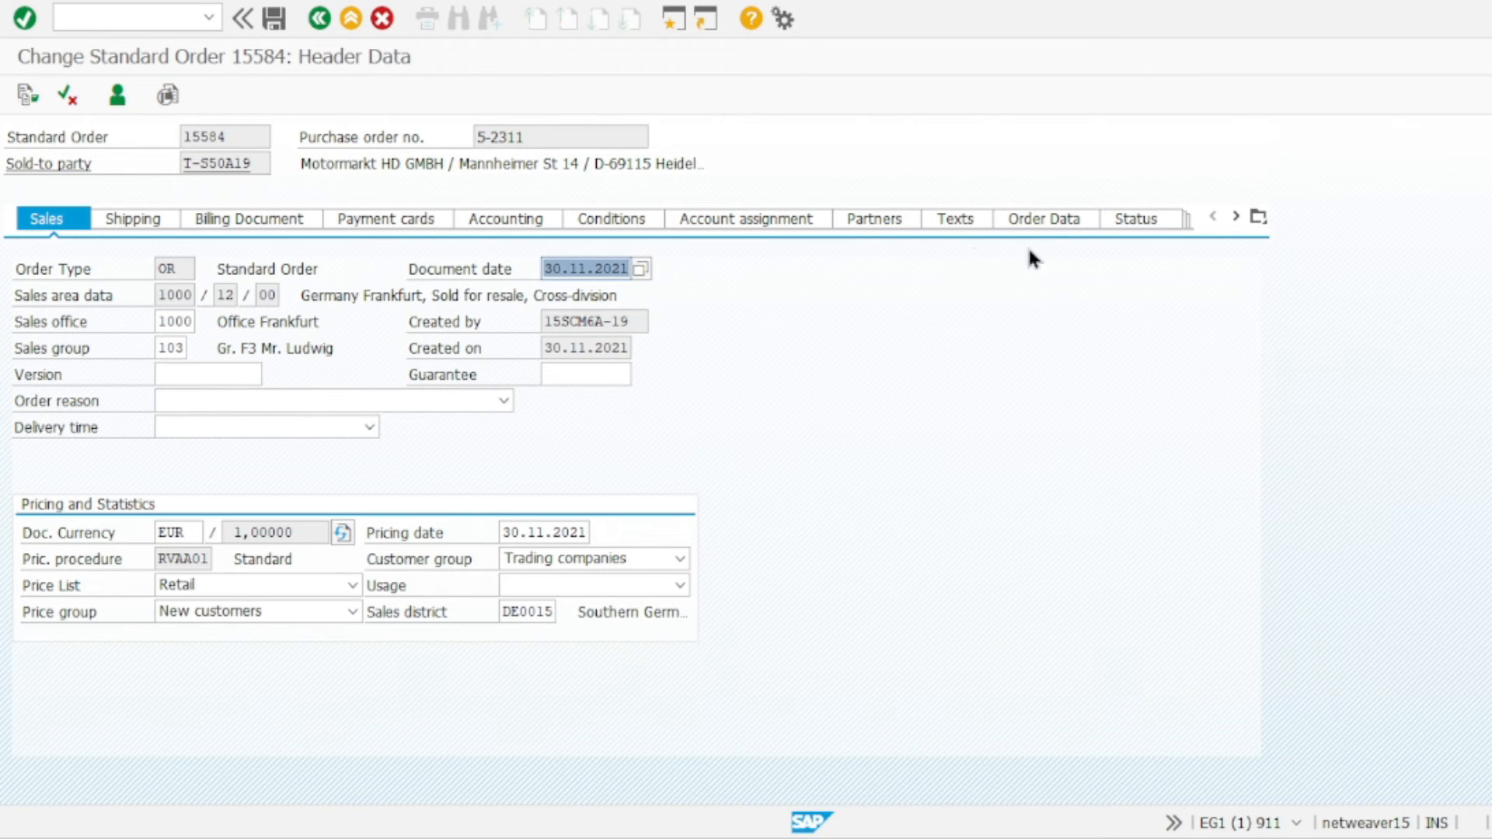
click(874, 218)
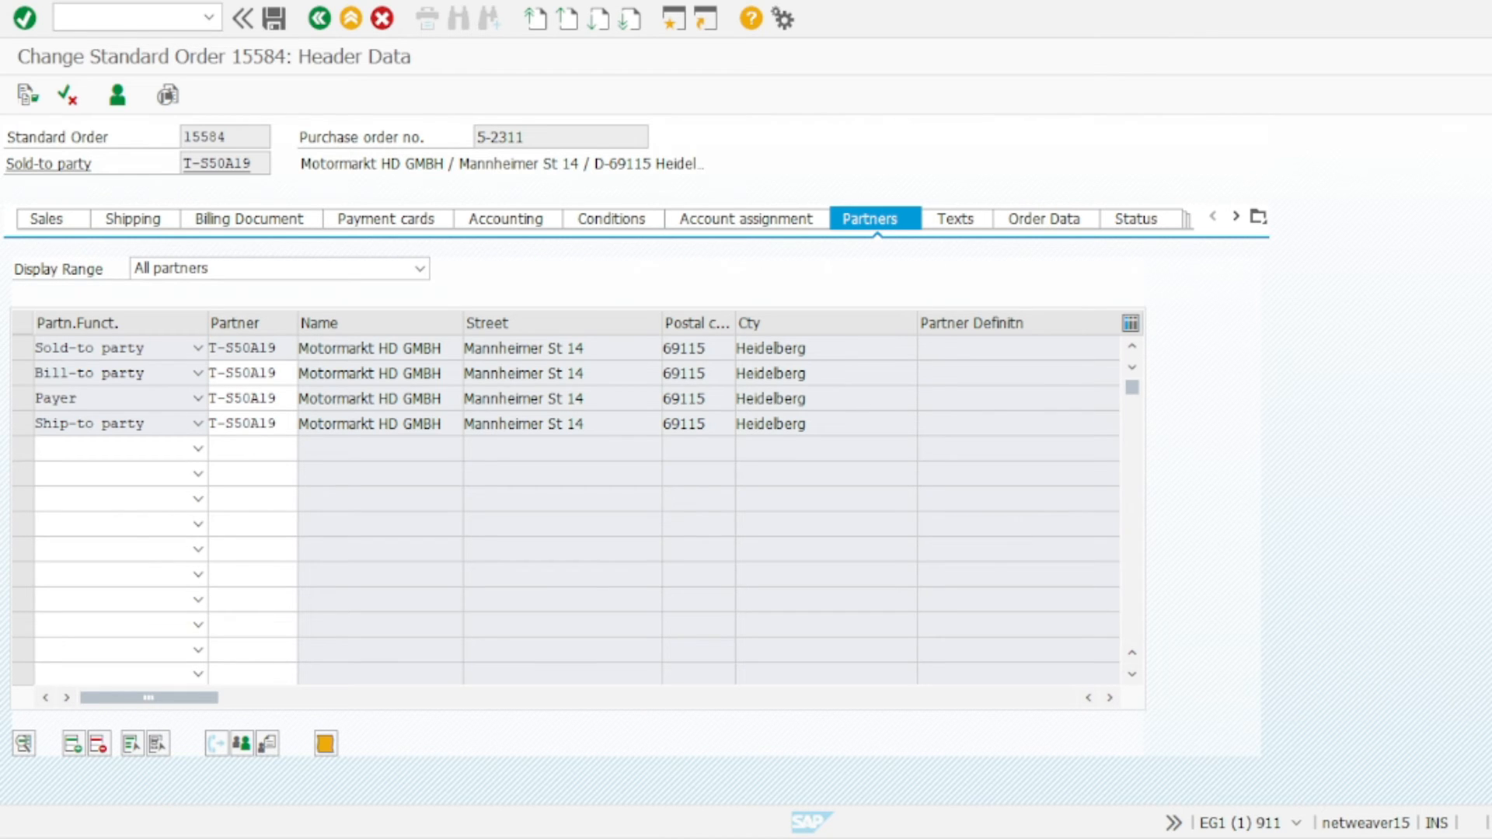
- Add a sales representative as a partner of the order, enter the representative's partner number, and save the order
click(196, 448)
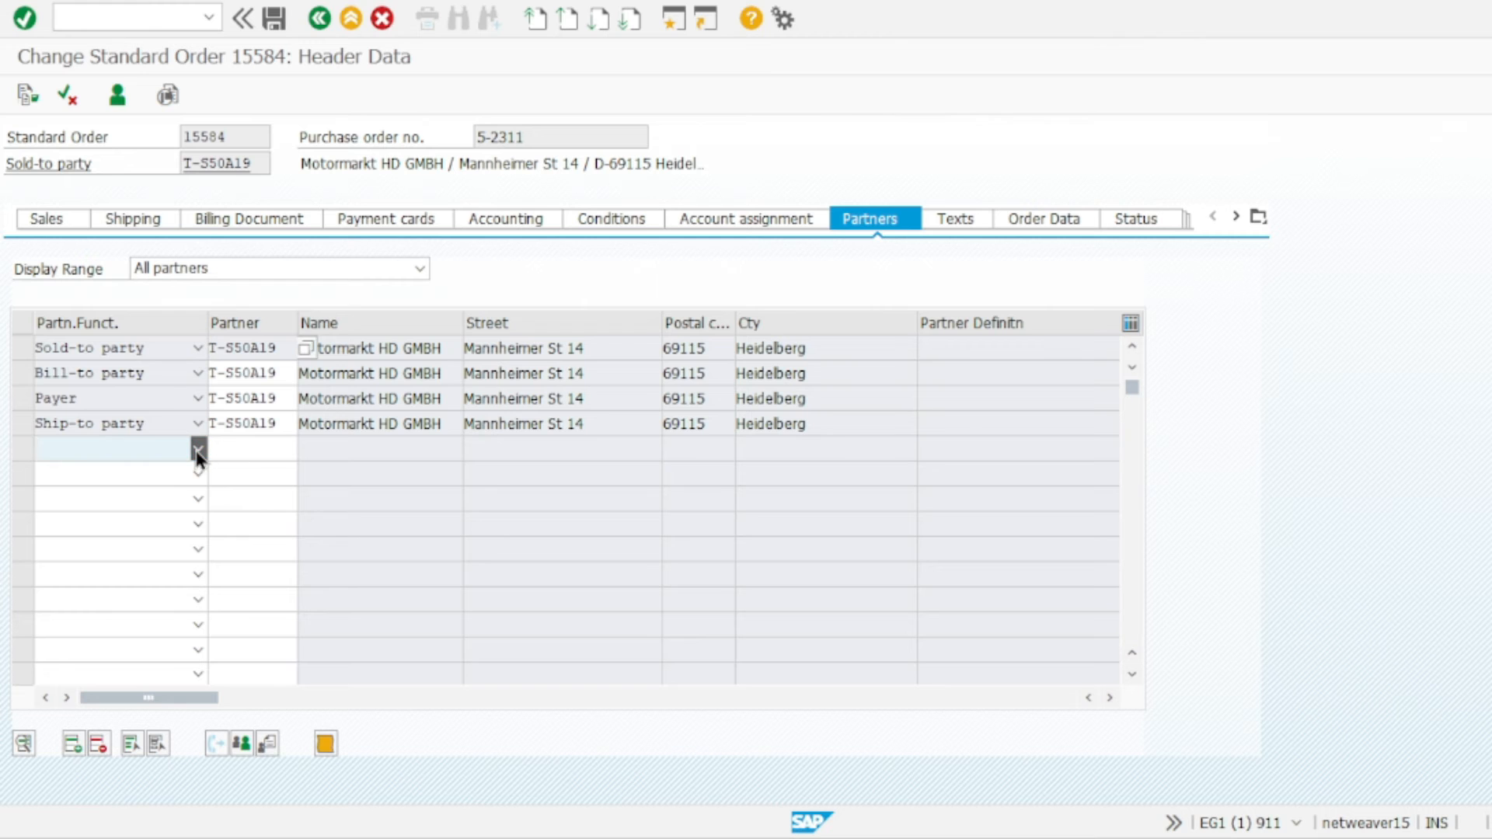
click(137, 696)
click(267, 456)
text(1)
key(Return)
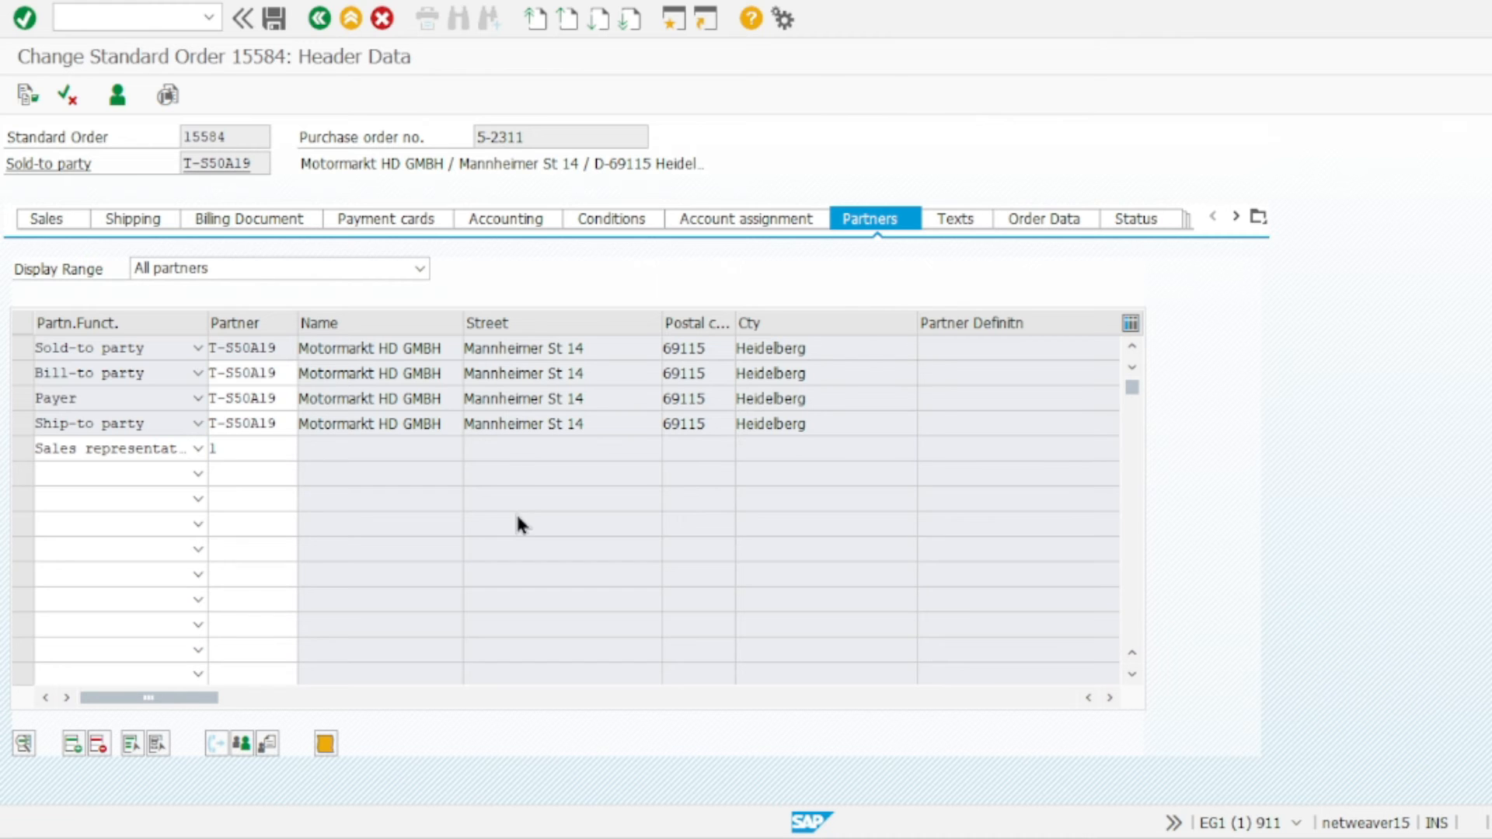
click(263, 448)
text(701)
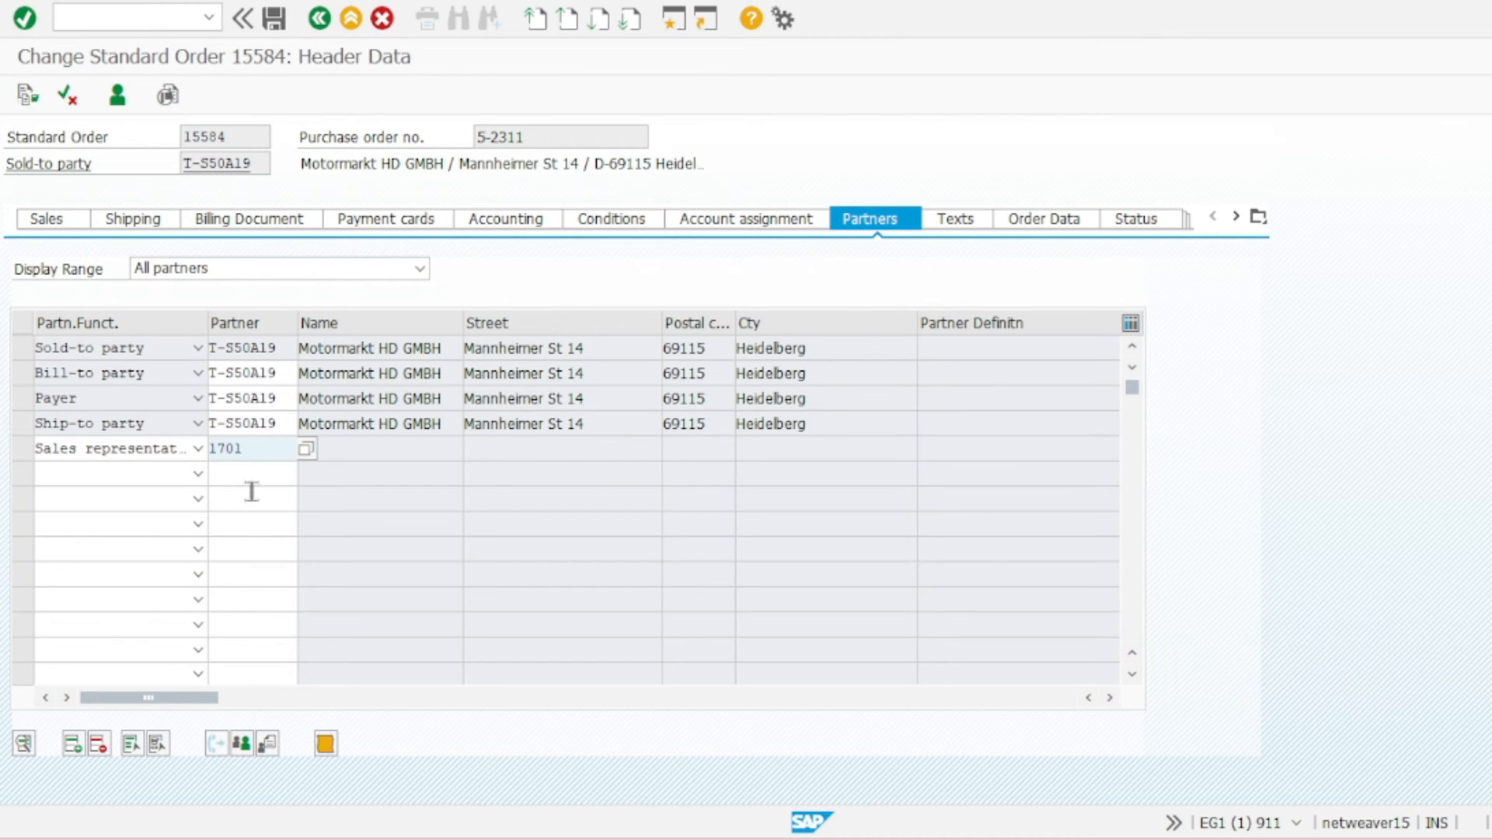
key(Return)
key(Return)
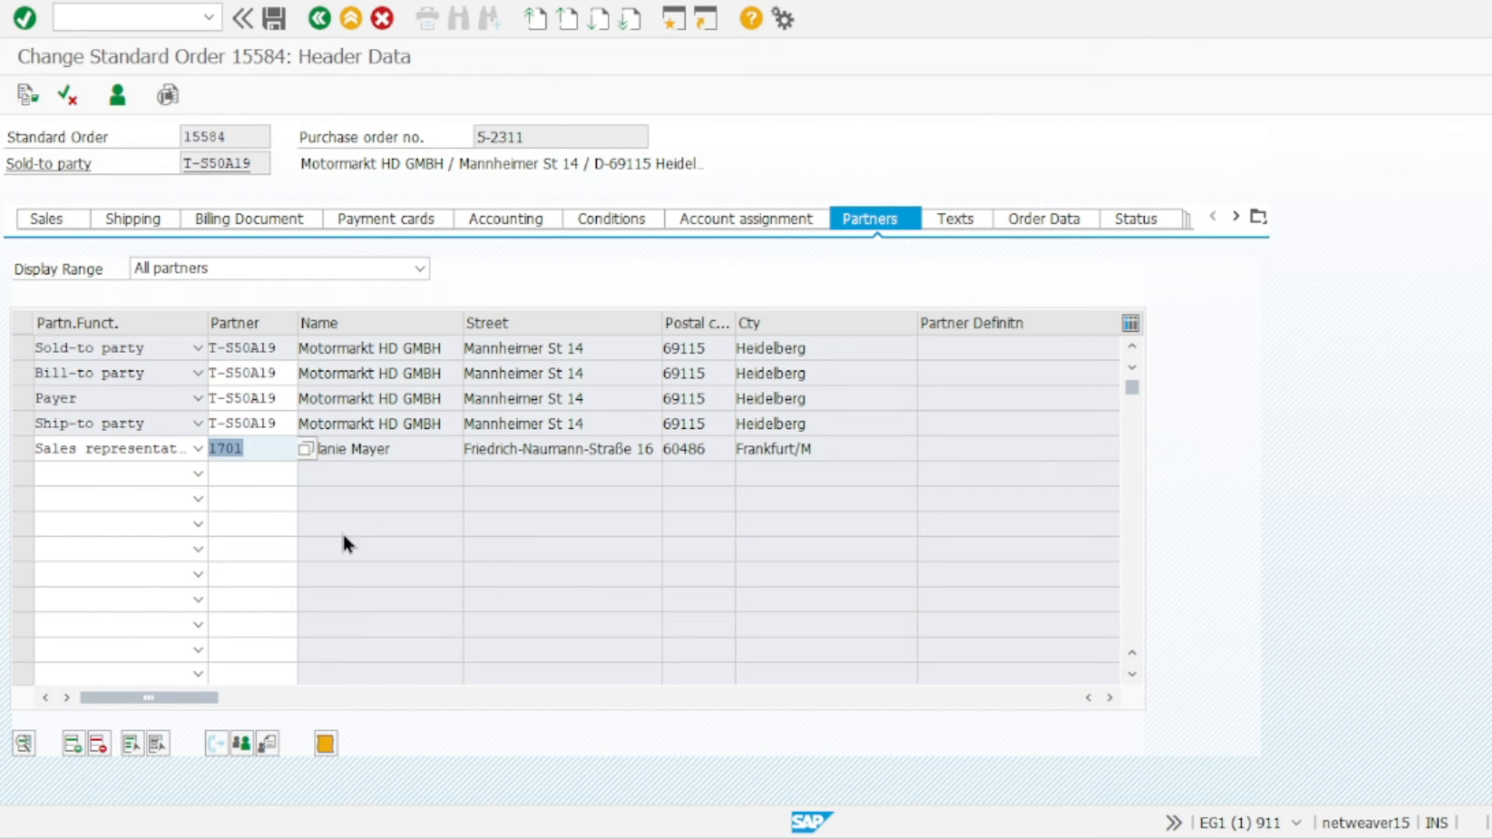
click(274, 19)
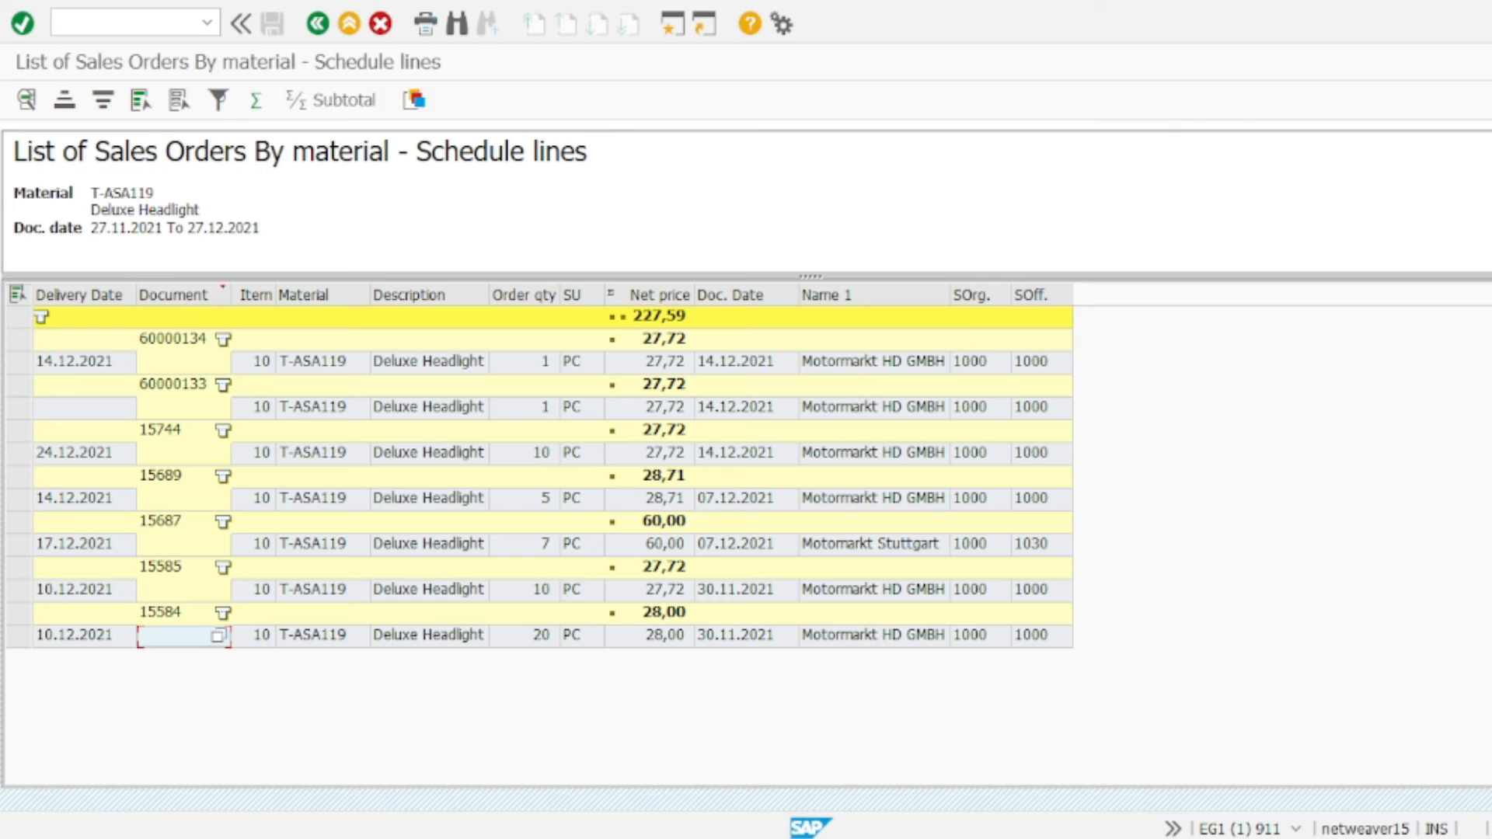
- Apply the 1SAP Order item layout to the sales order list
click(268, 1)
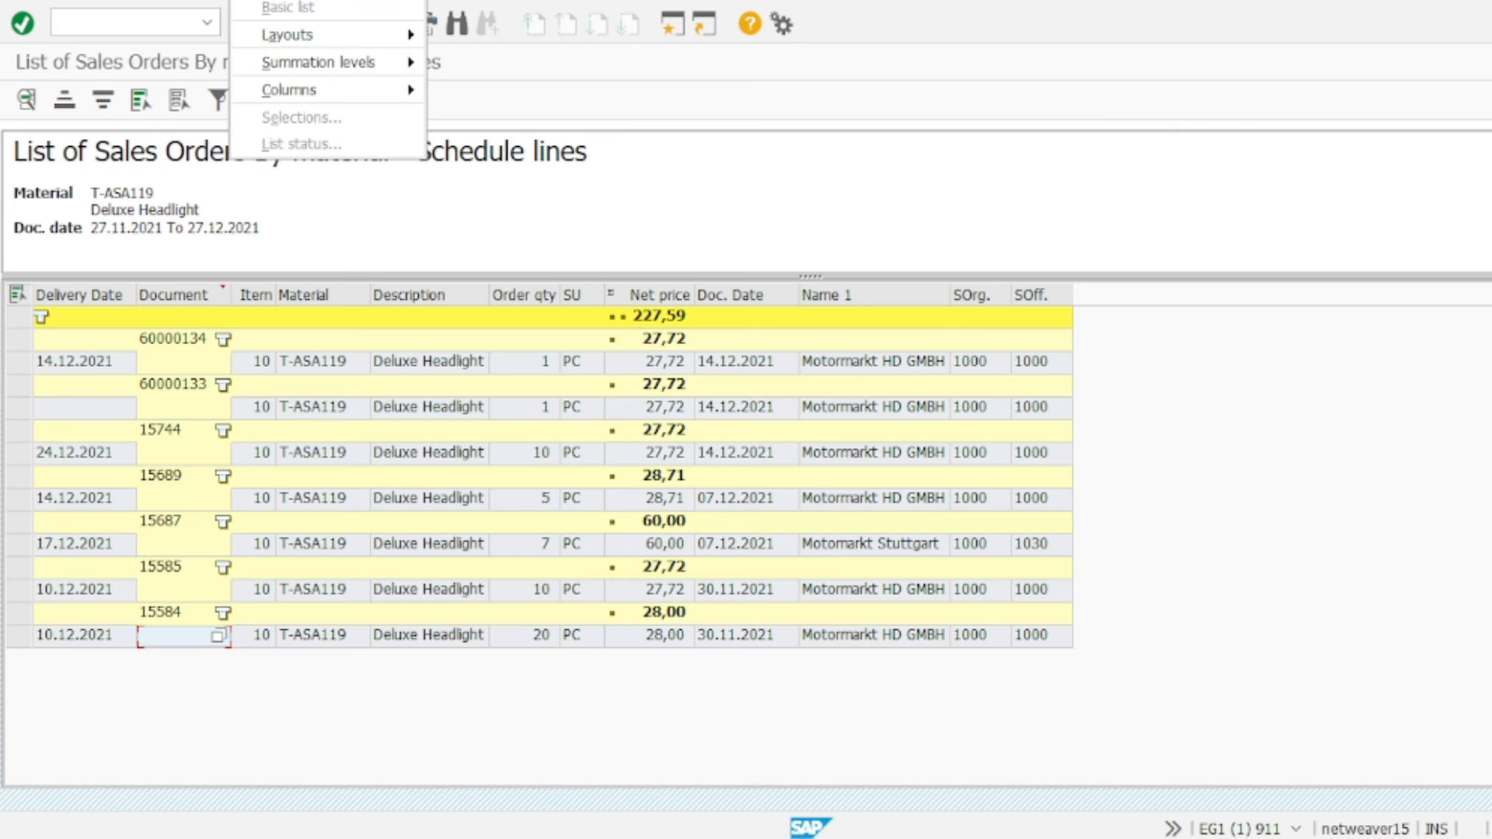
mouse_move(380, 36)
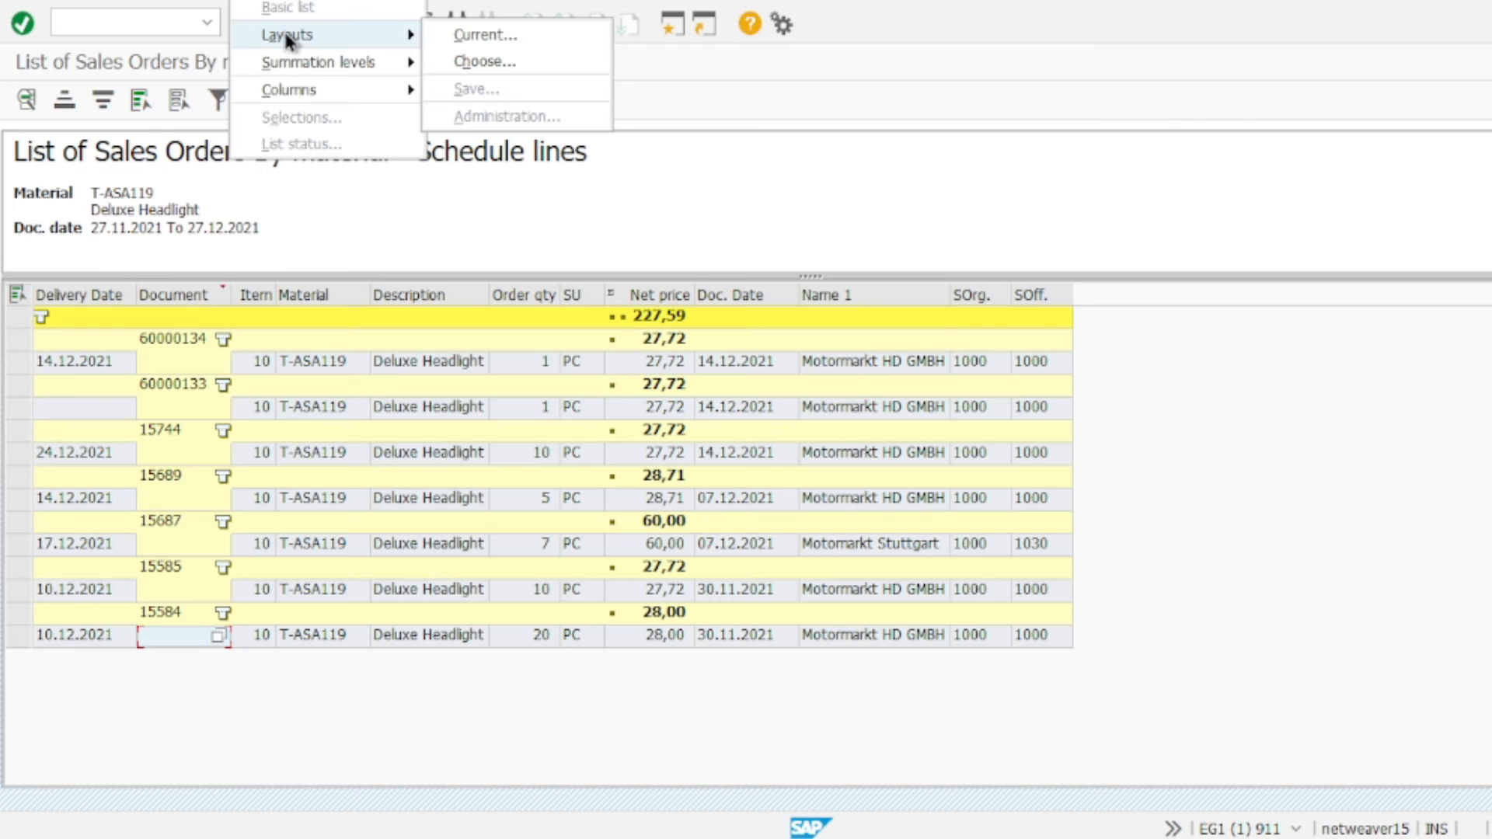
click(544, 63)
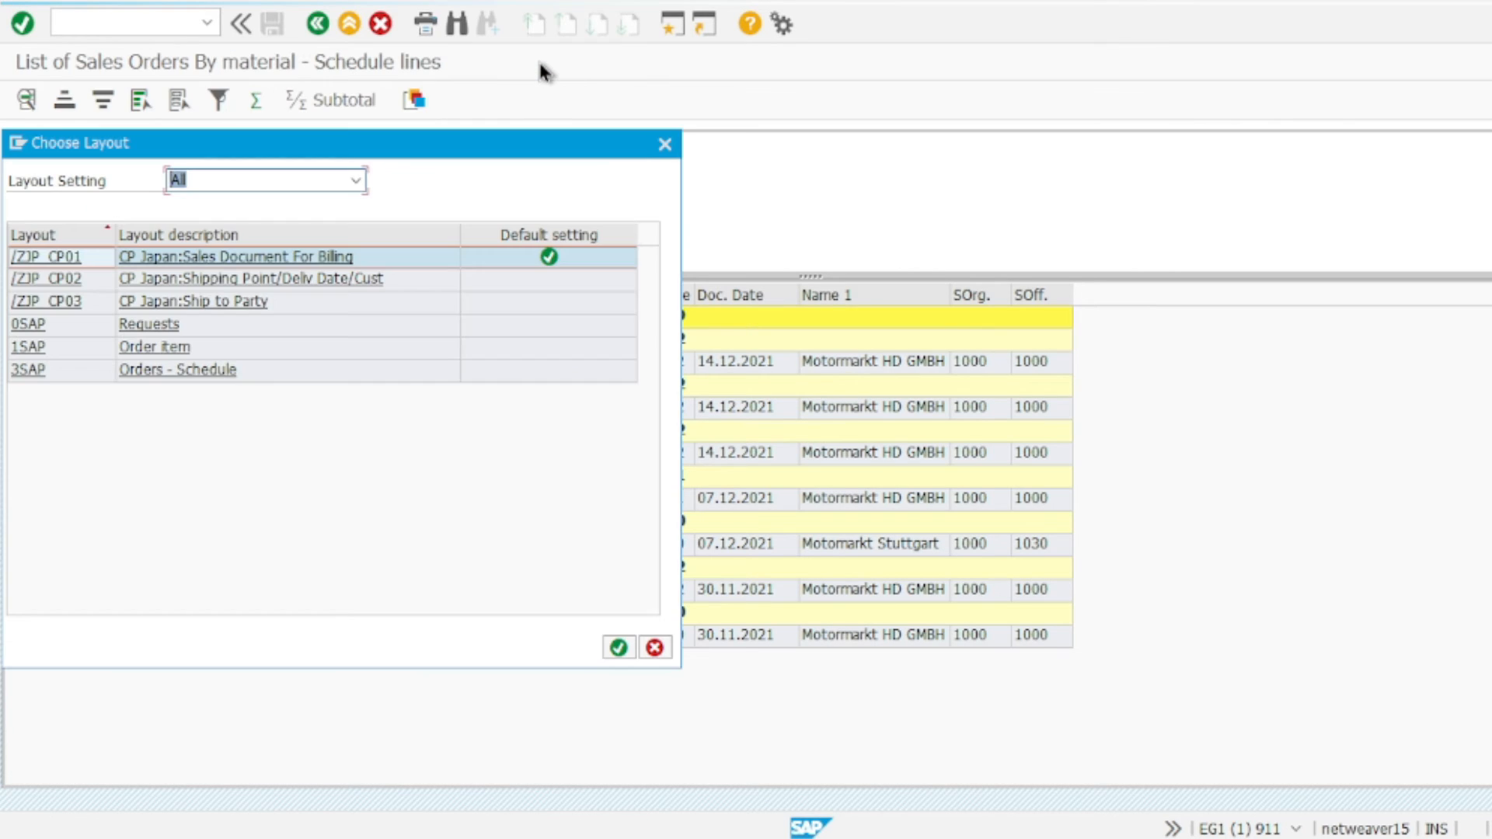
click(156, 351)
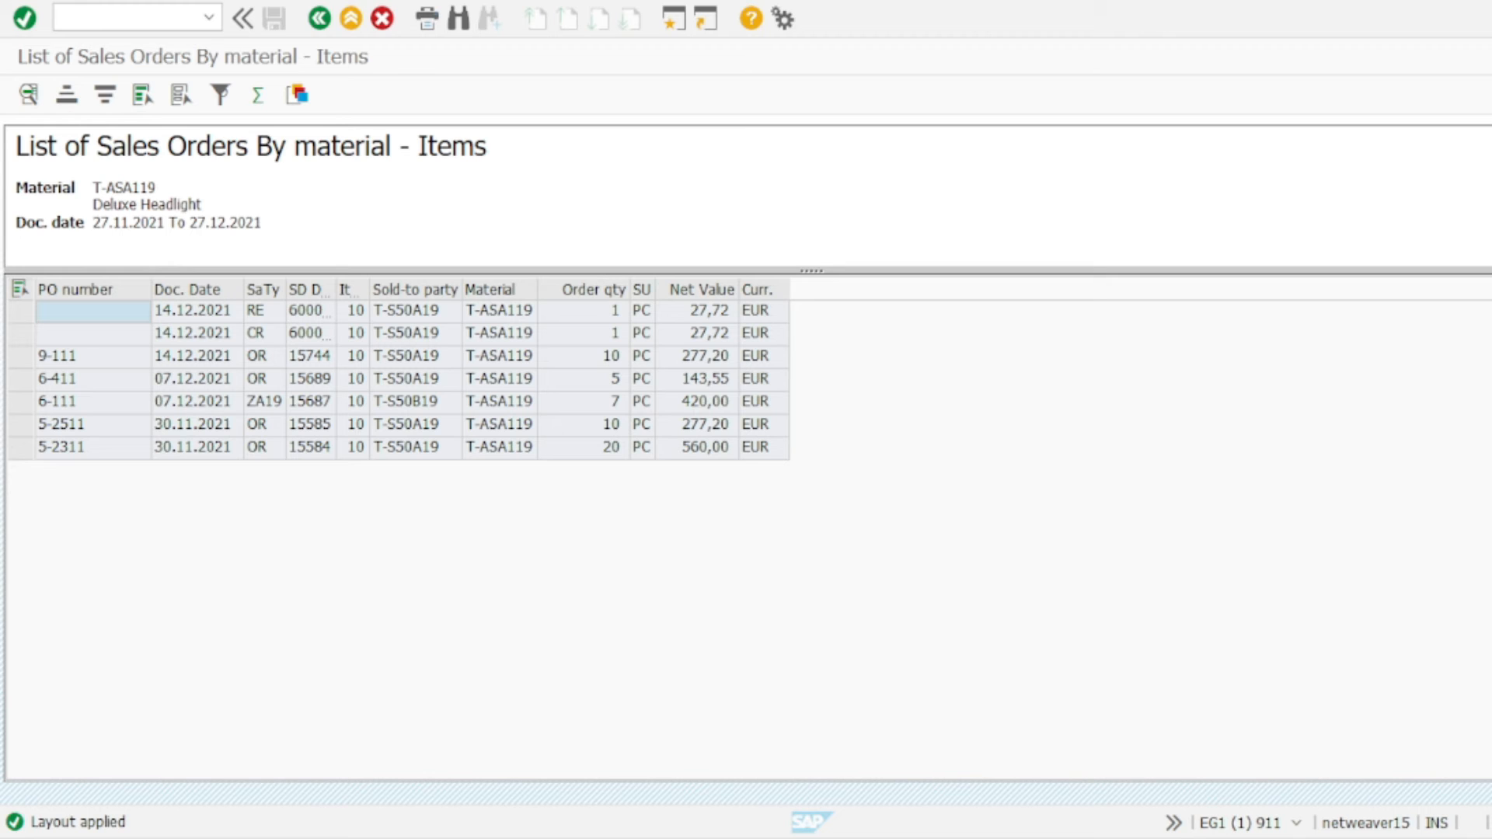
- Sort the list in ascending order by sold-to party and filter it to sales document type OR
click(419, 287)
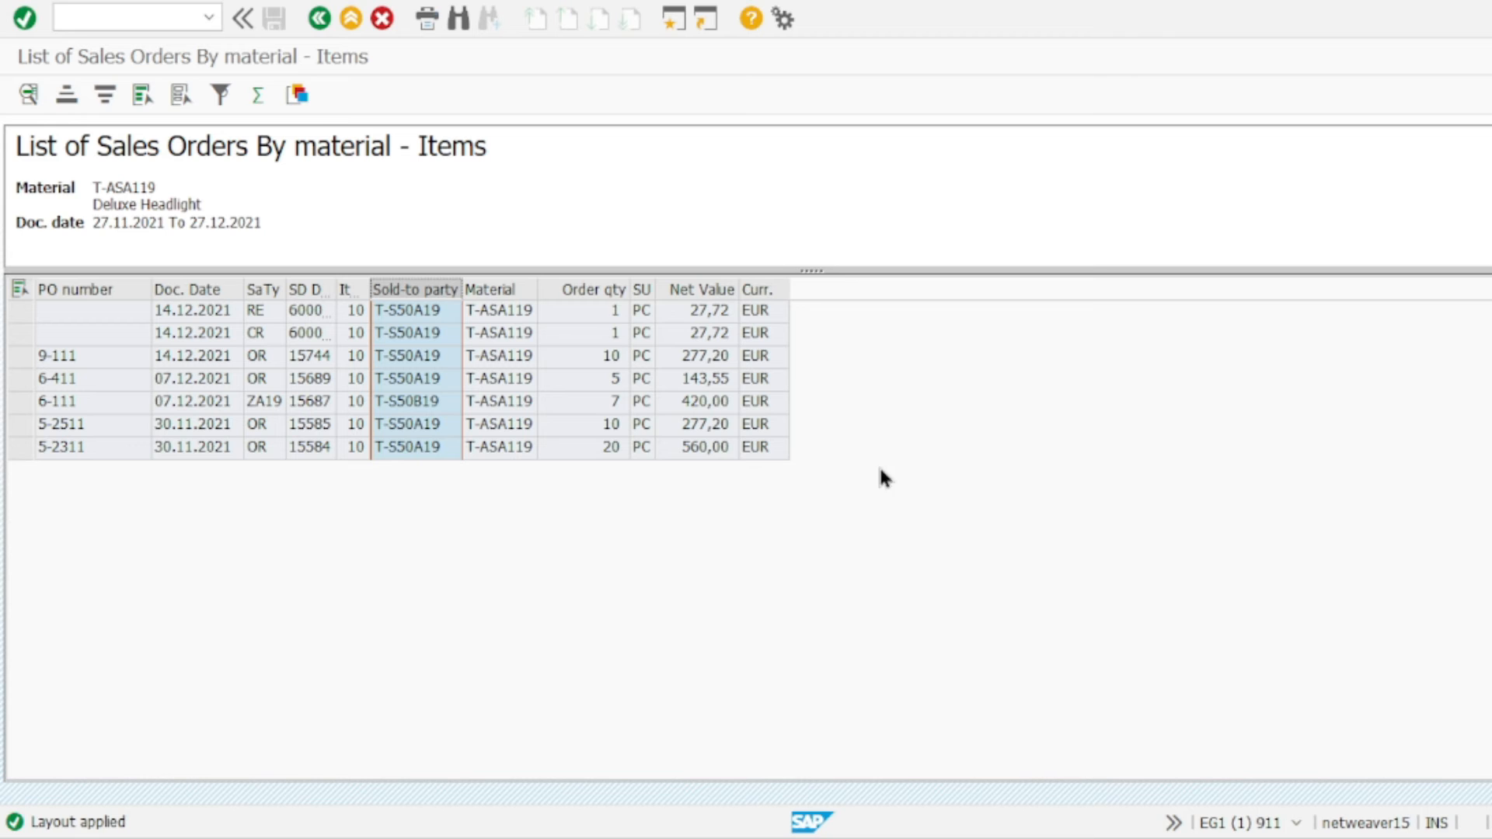
click(69, 95)
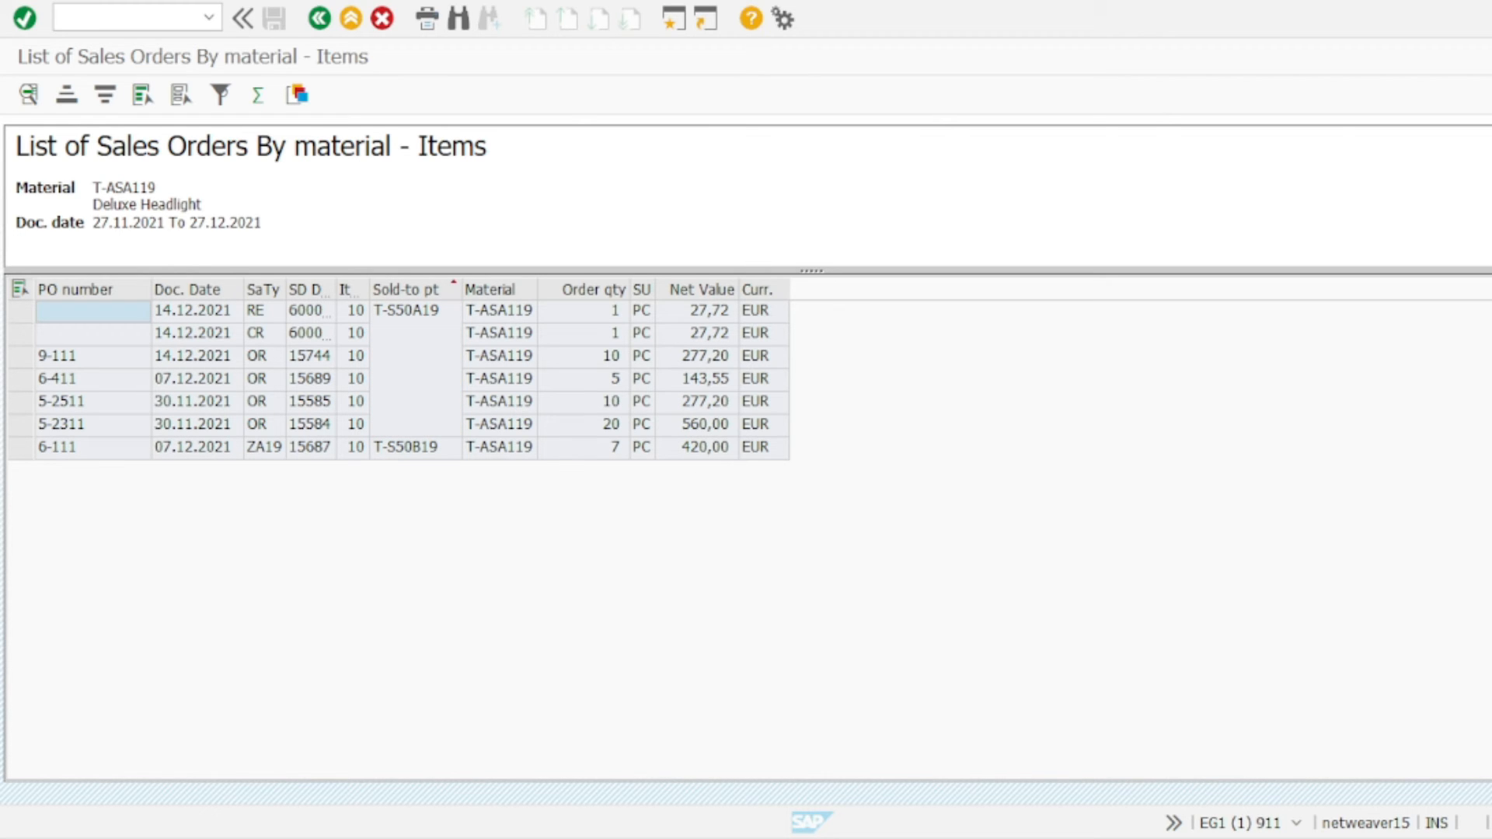
click(264, 288)
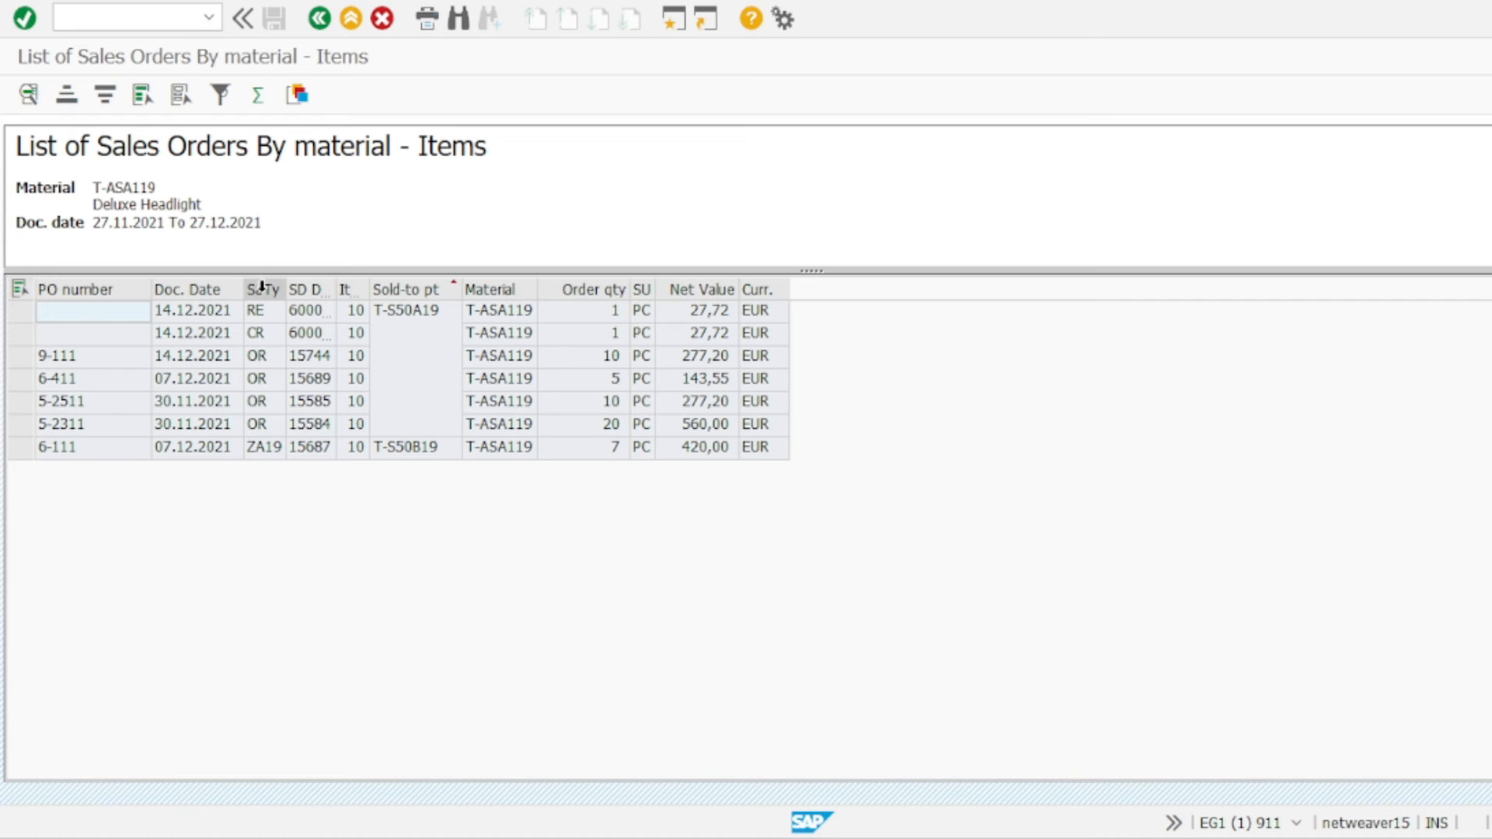
click(218, 93)
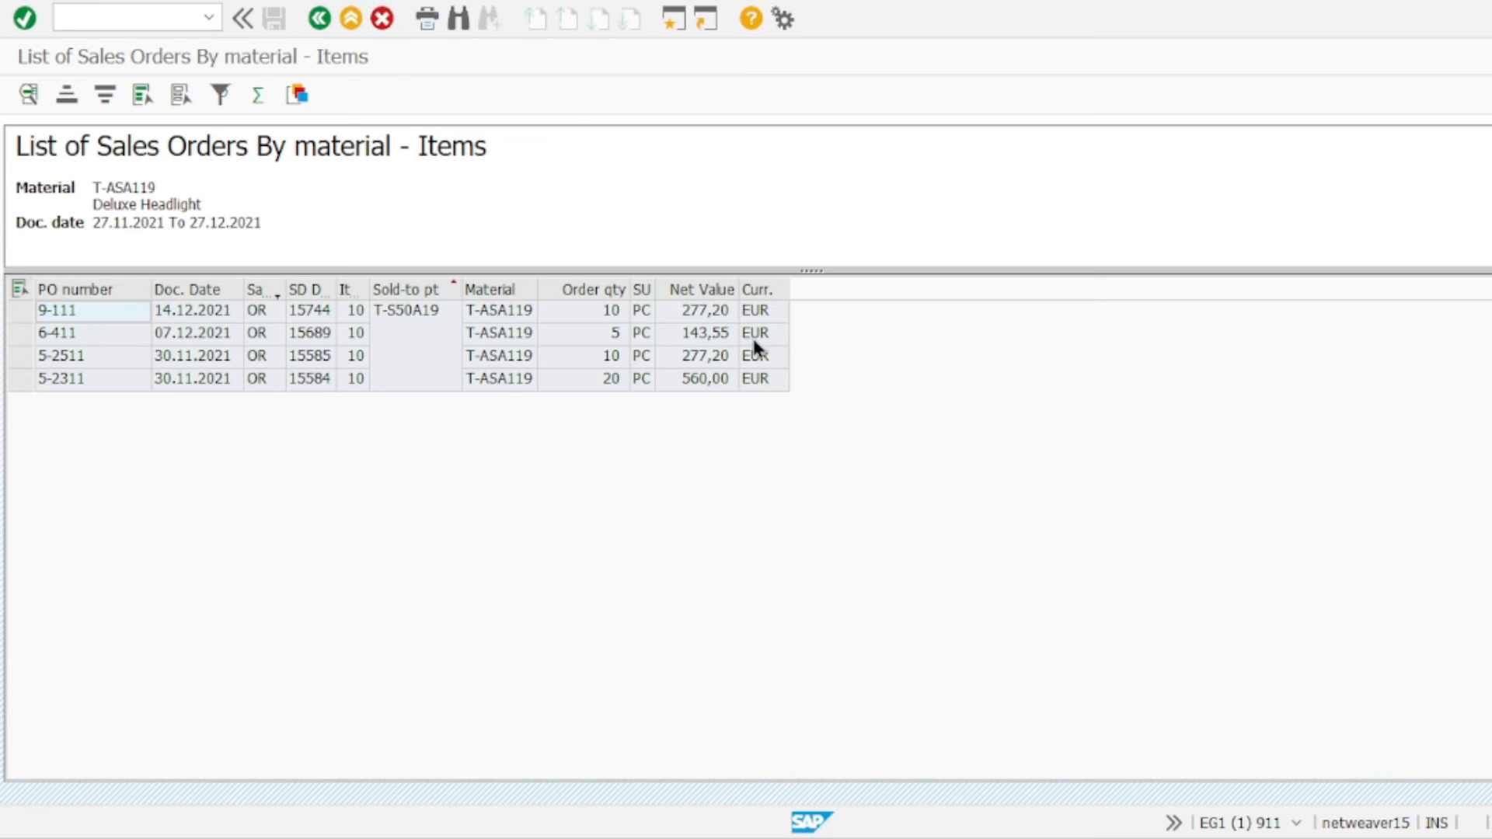
- Total the Net Value column of the filtered order list
click(701, 289)
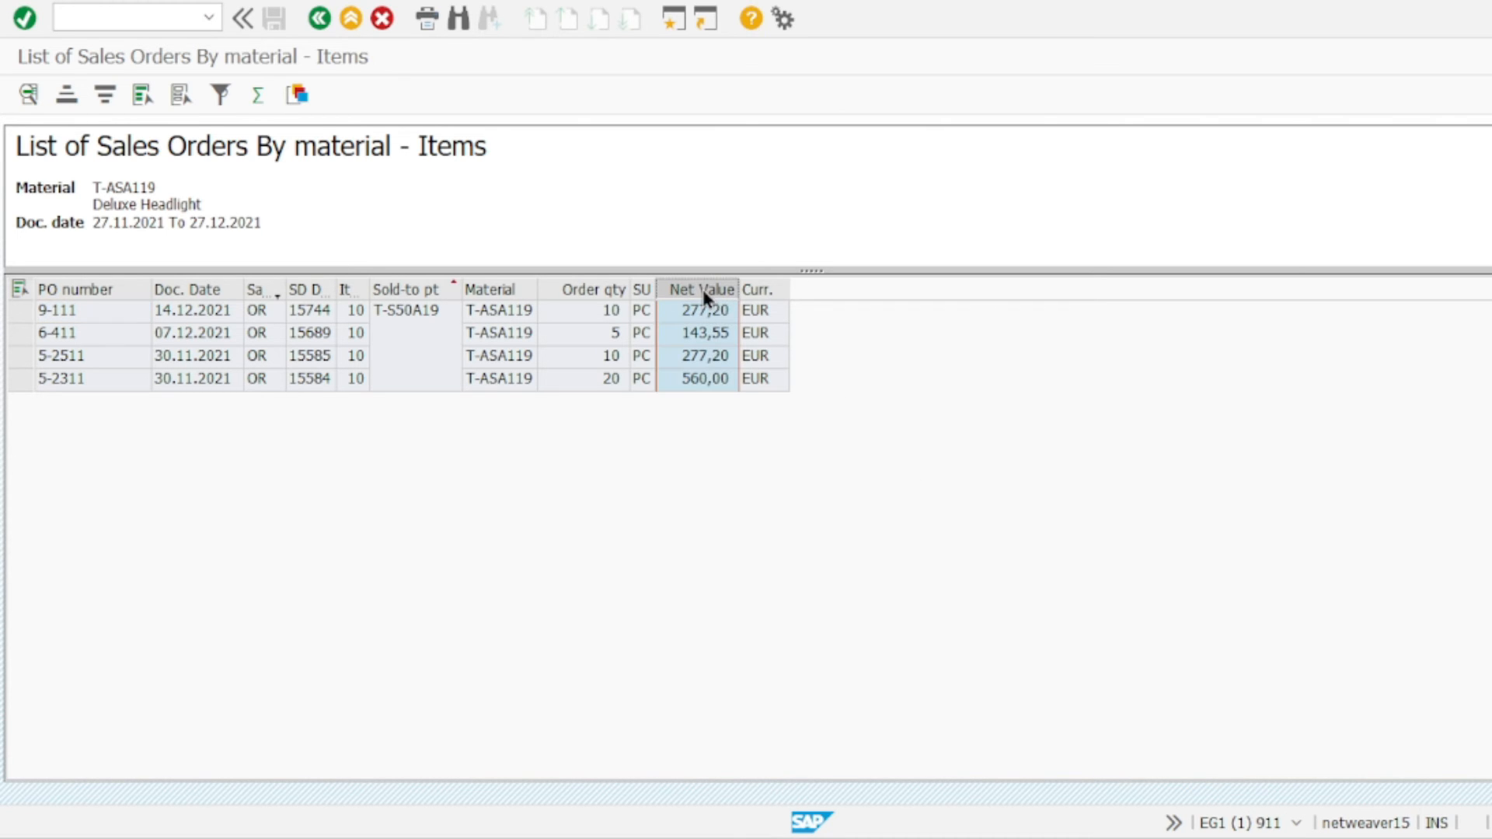
click(259, 99)
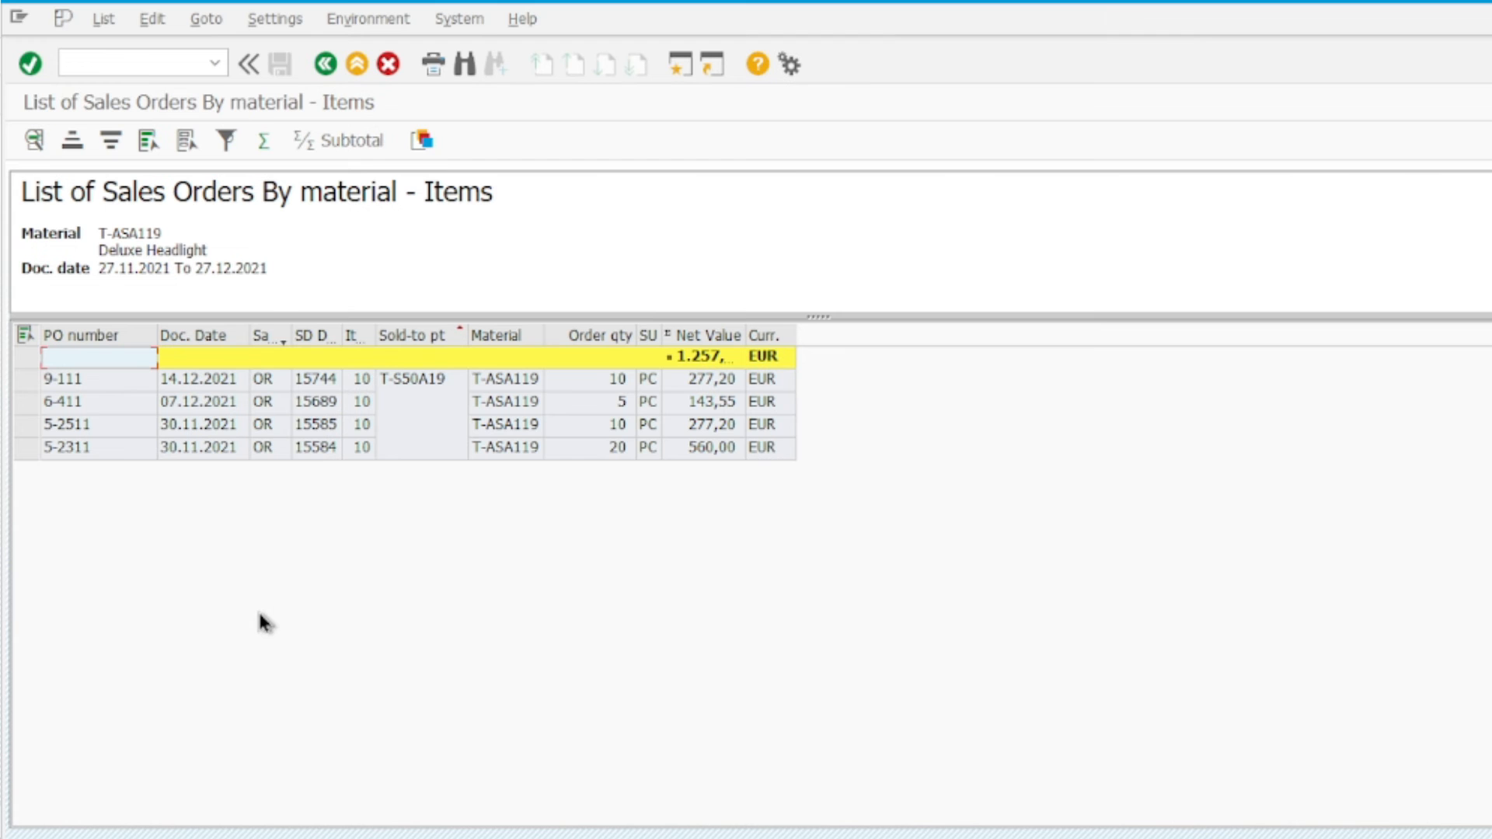
- Change the current layout so that Sales Document Type is the first displayed column
click(278, 20)
mouse_move(299, 78)
click(493, 76)
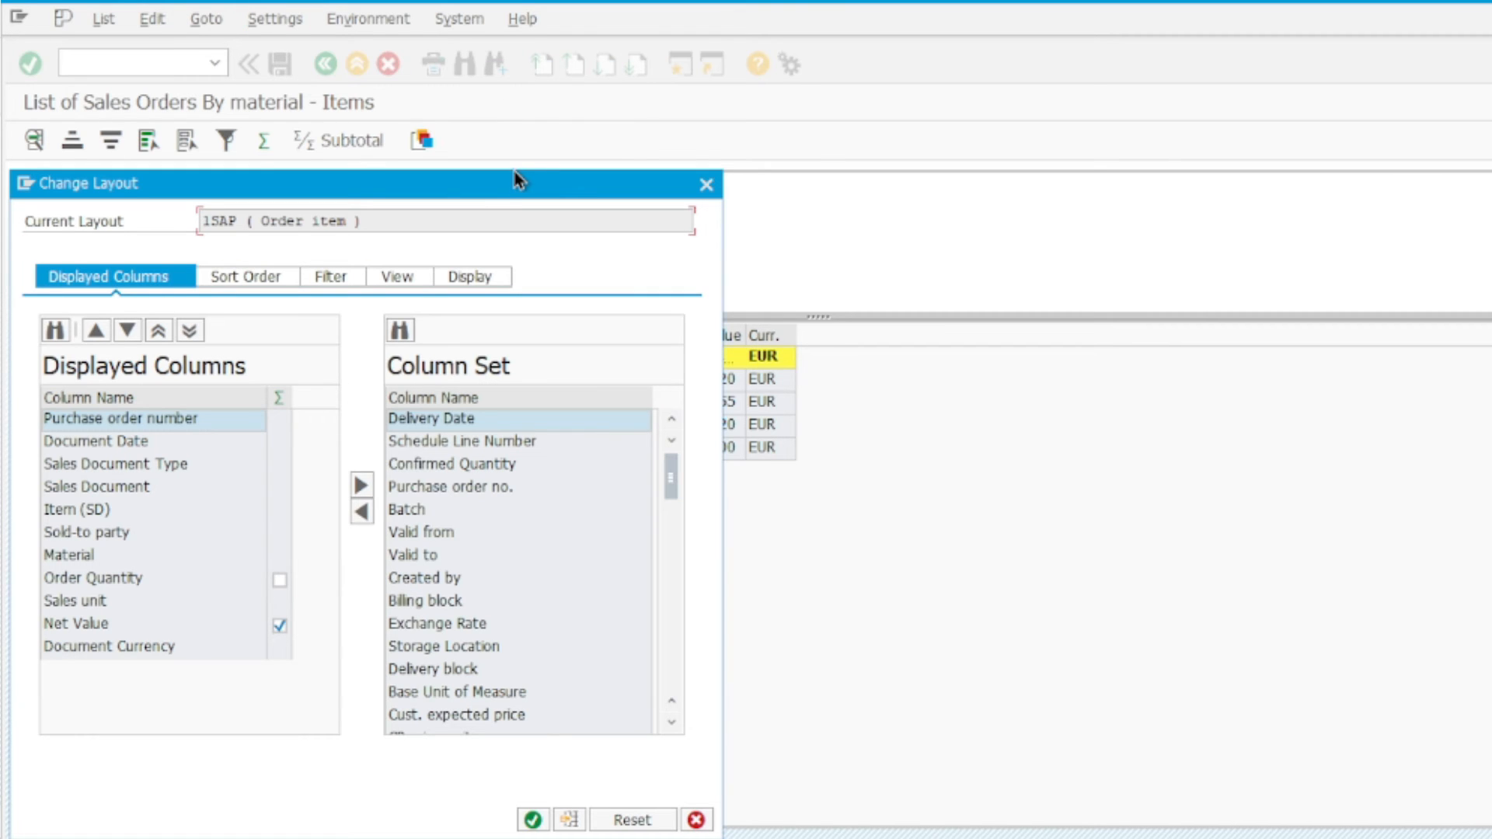
click(99, 470)
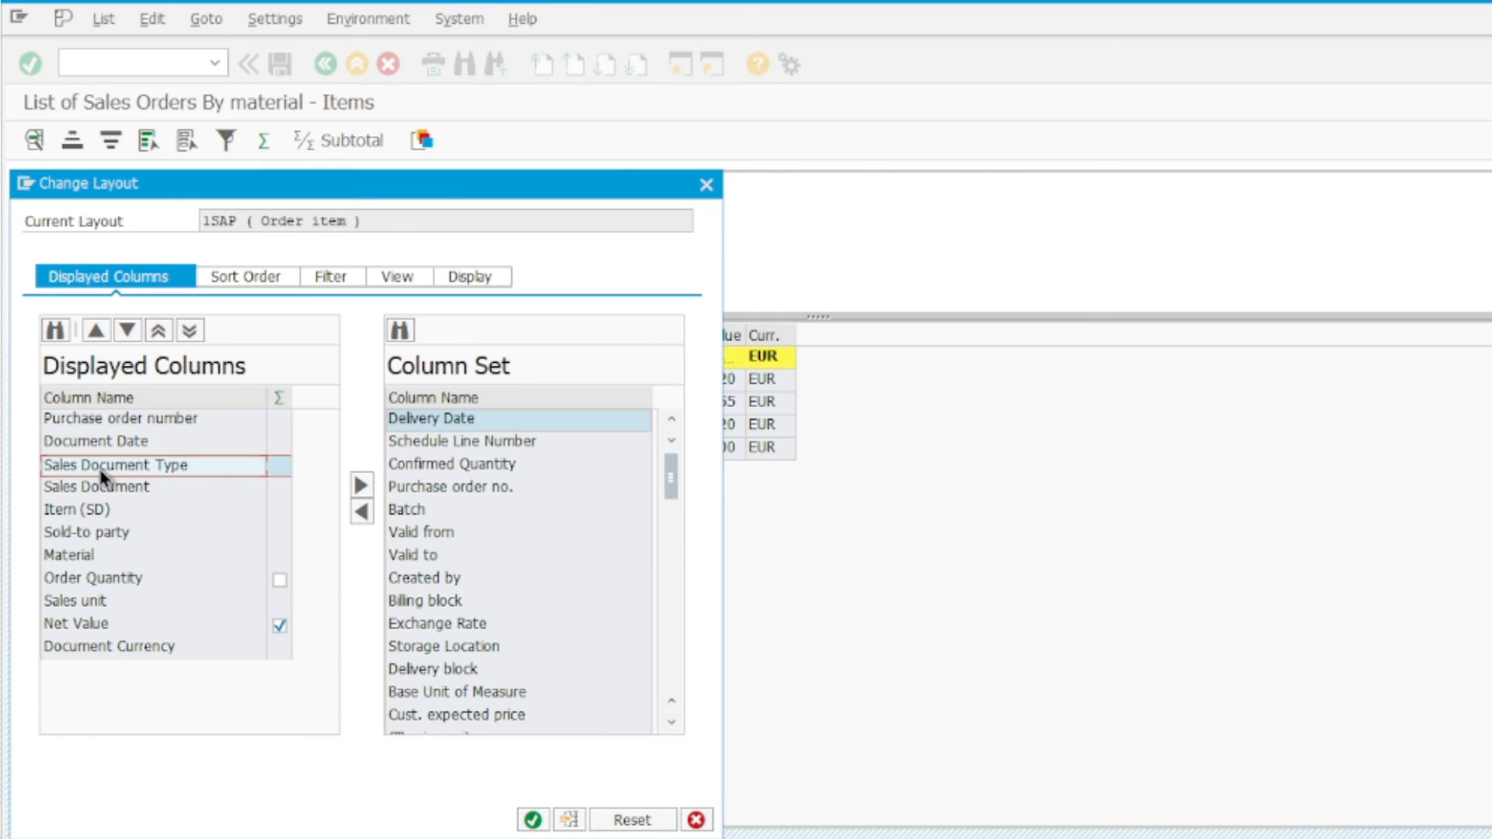
click(96, 332)
click(95, 332)
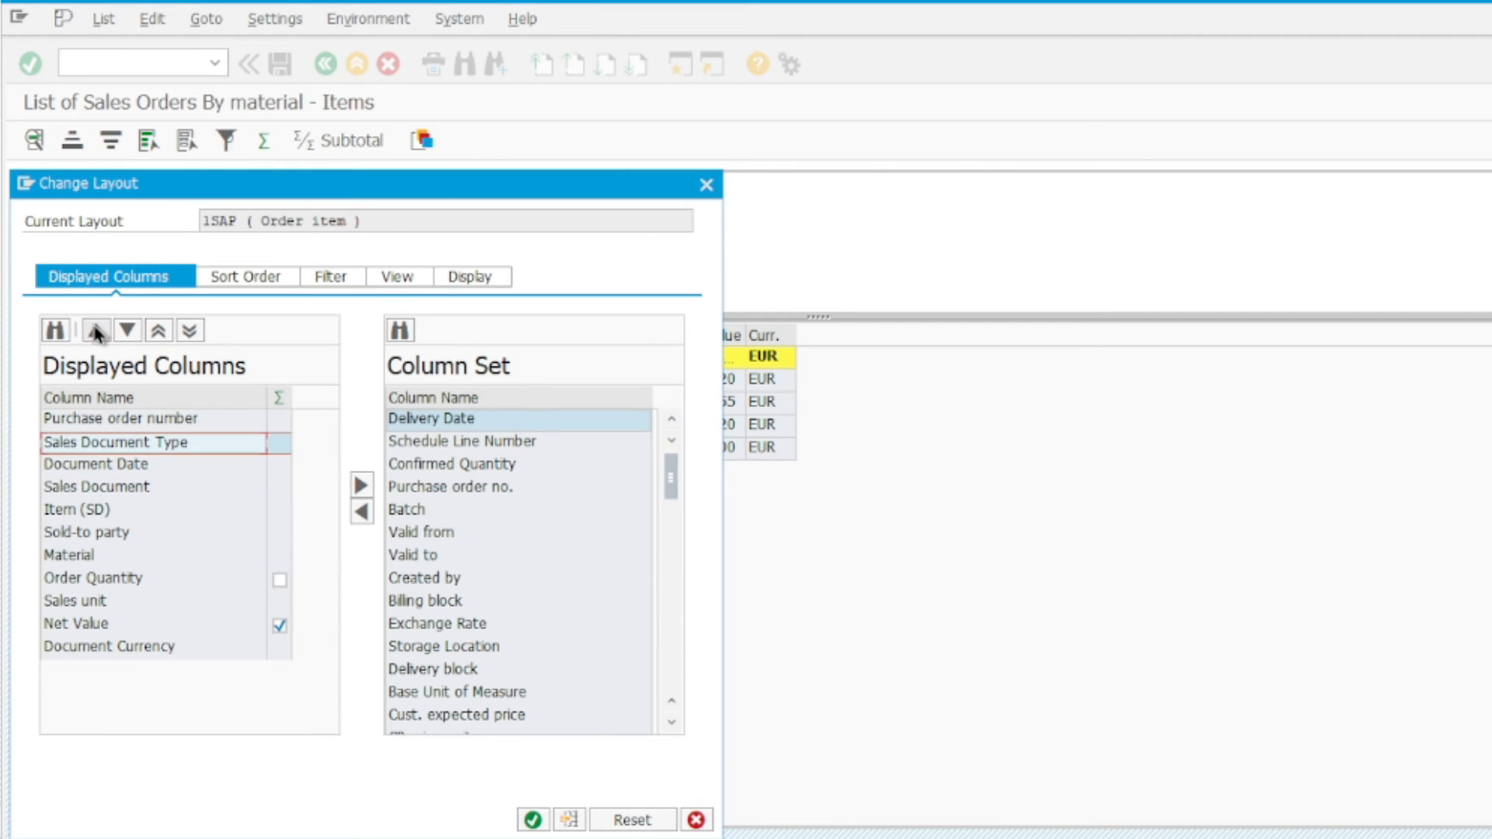
click(96, 332)
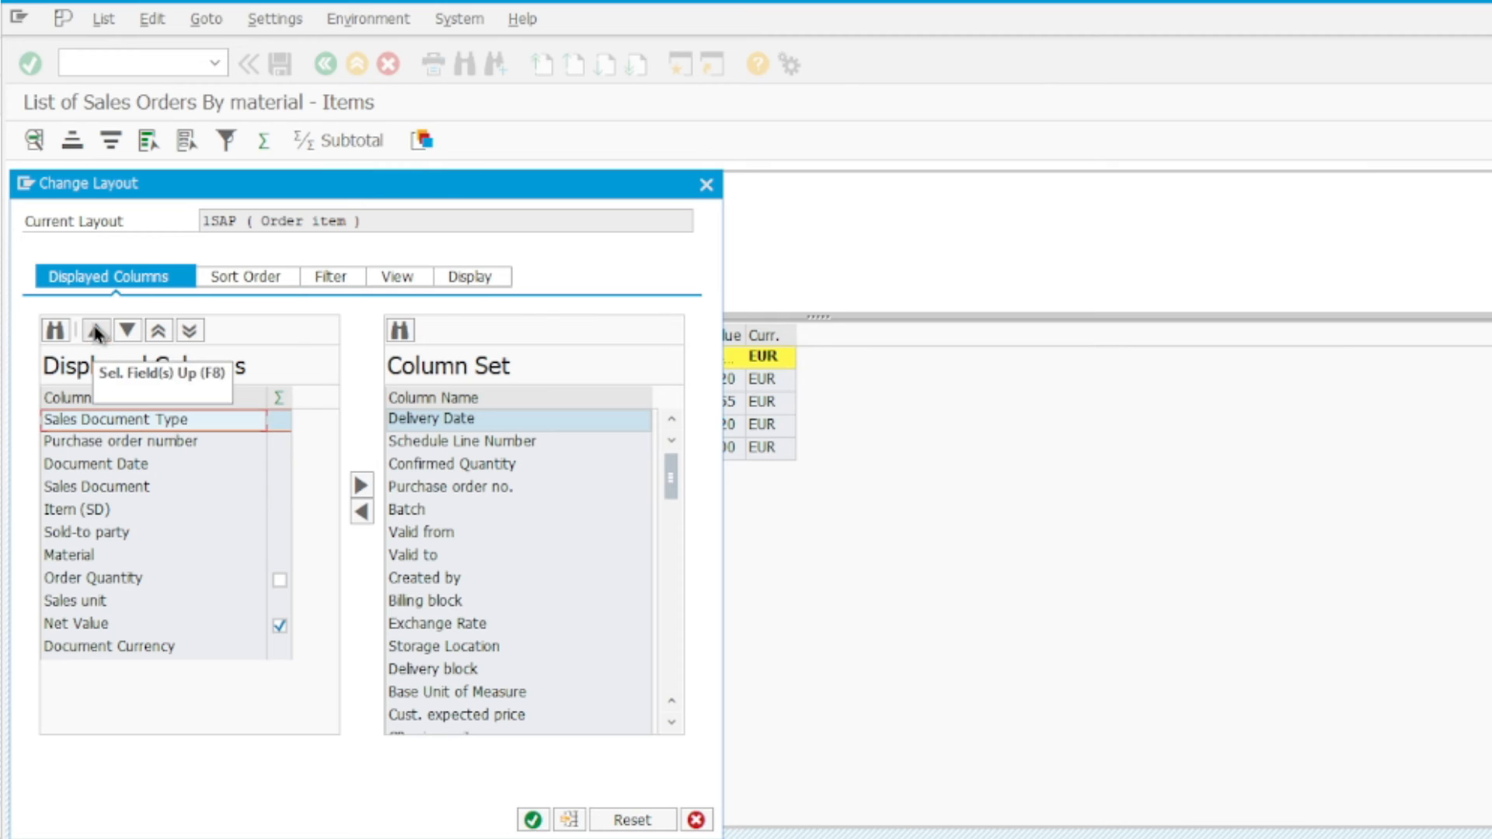
click(537, 826)
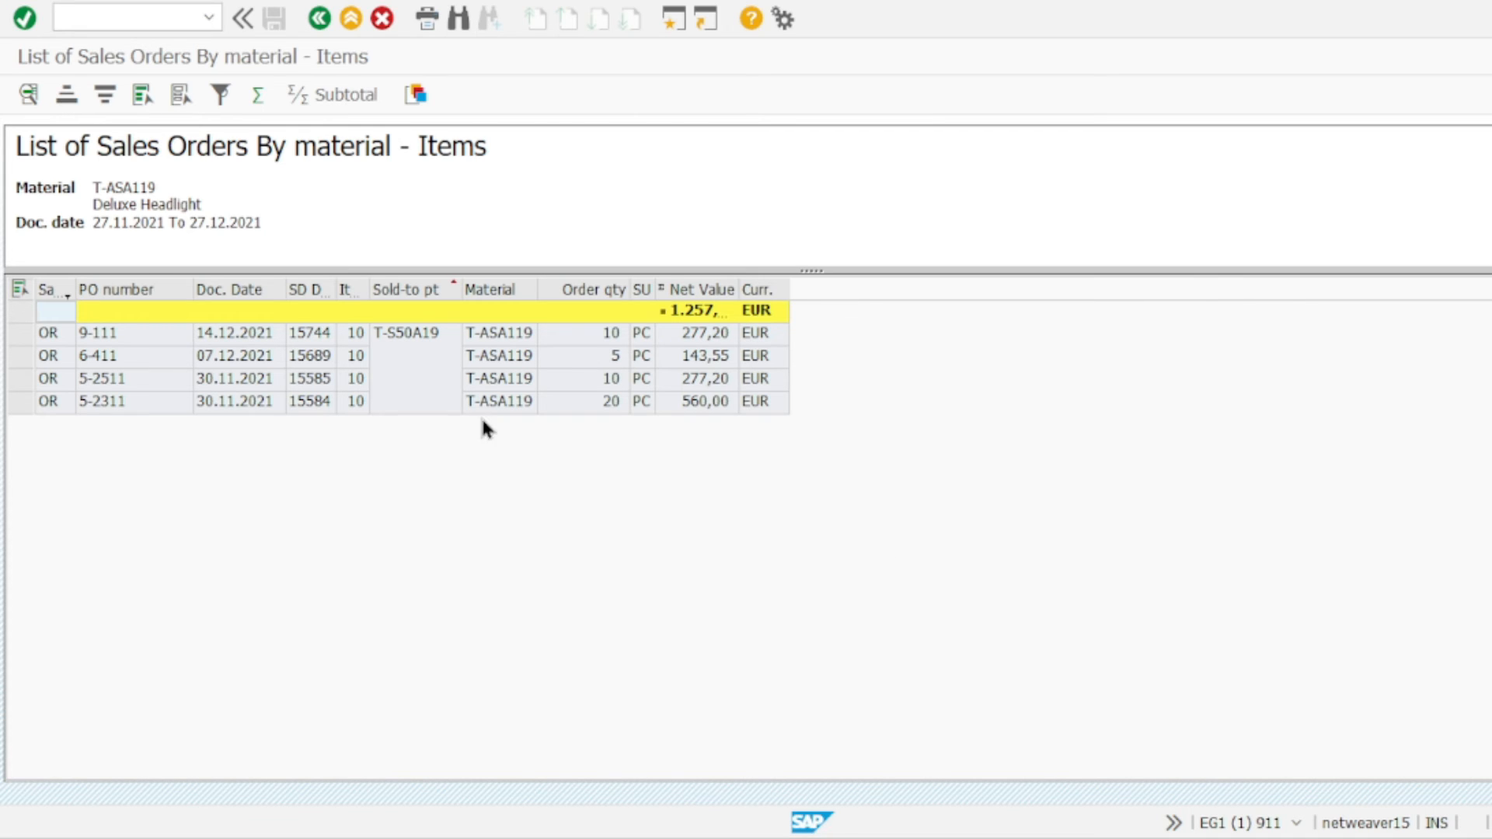
- Subtotal the net value by sold-to party and optimize the list's column widths
click(405, 294)
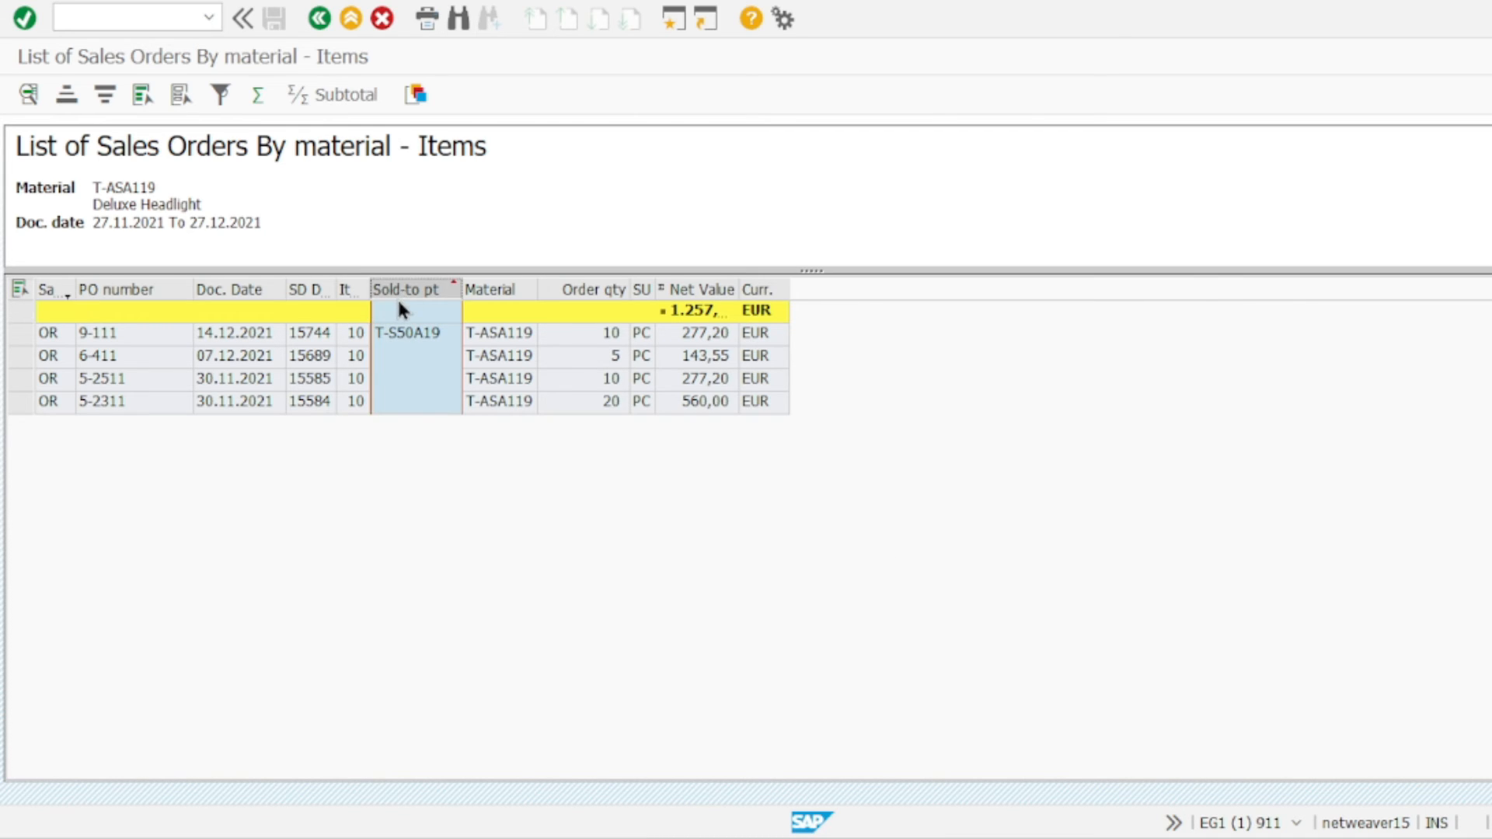
click(296, 101)
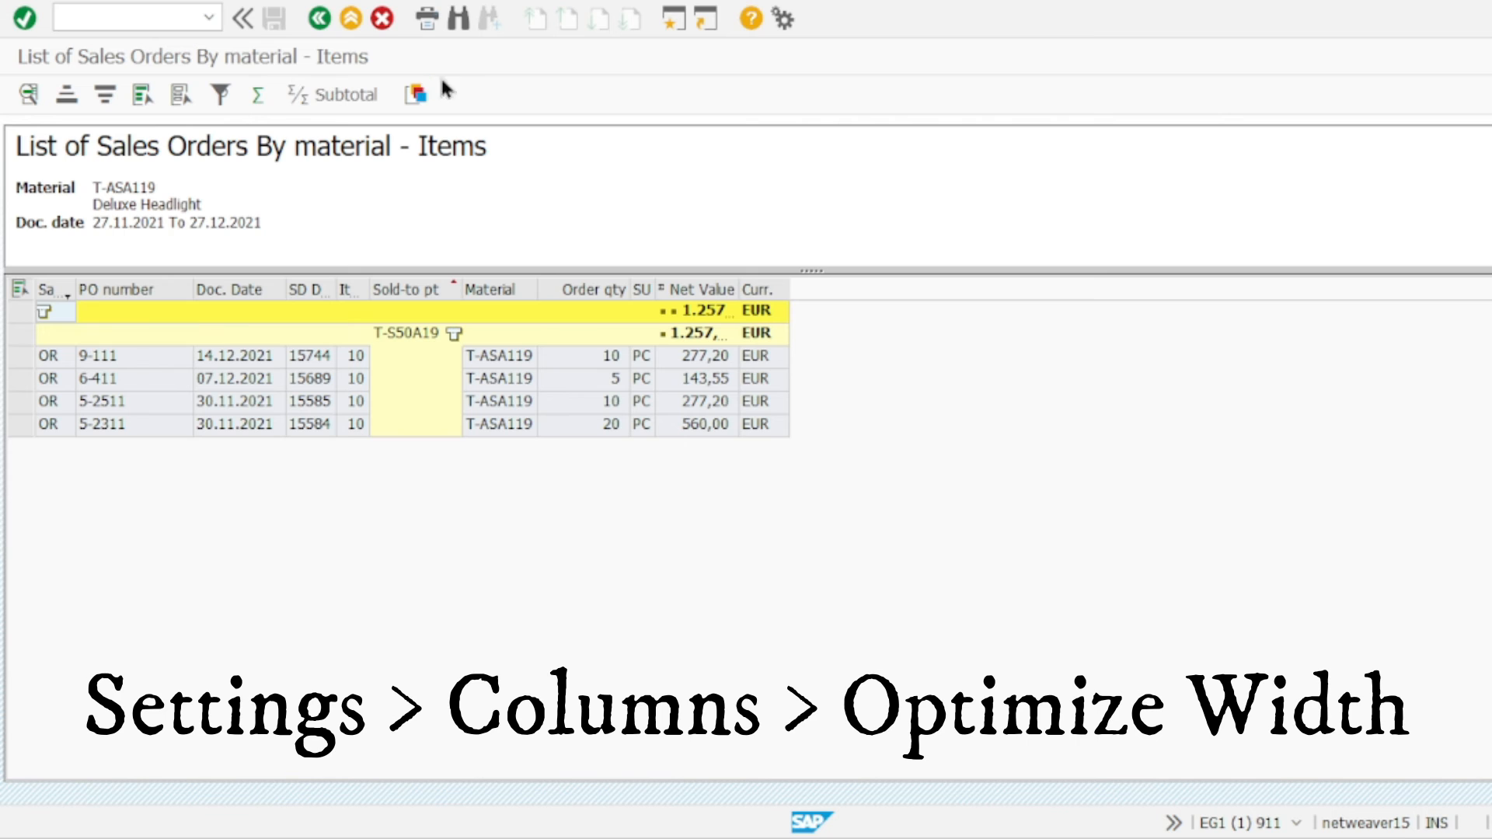
click(488, 95)
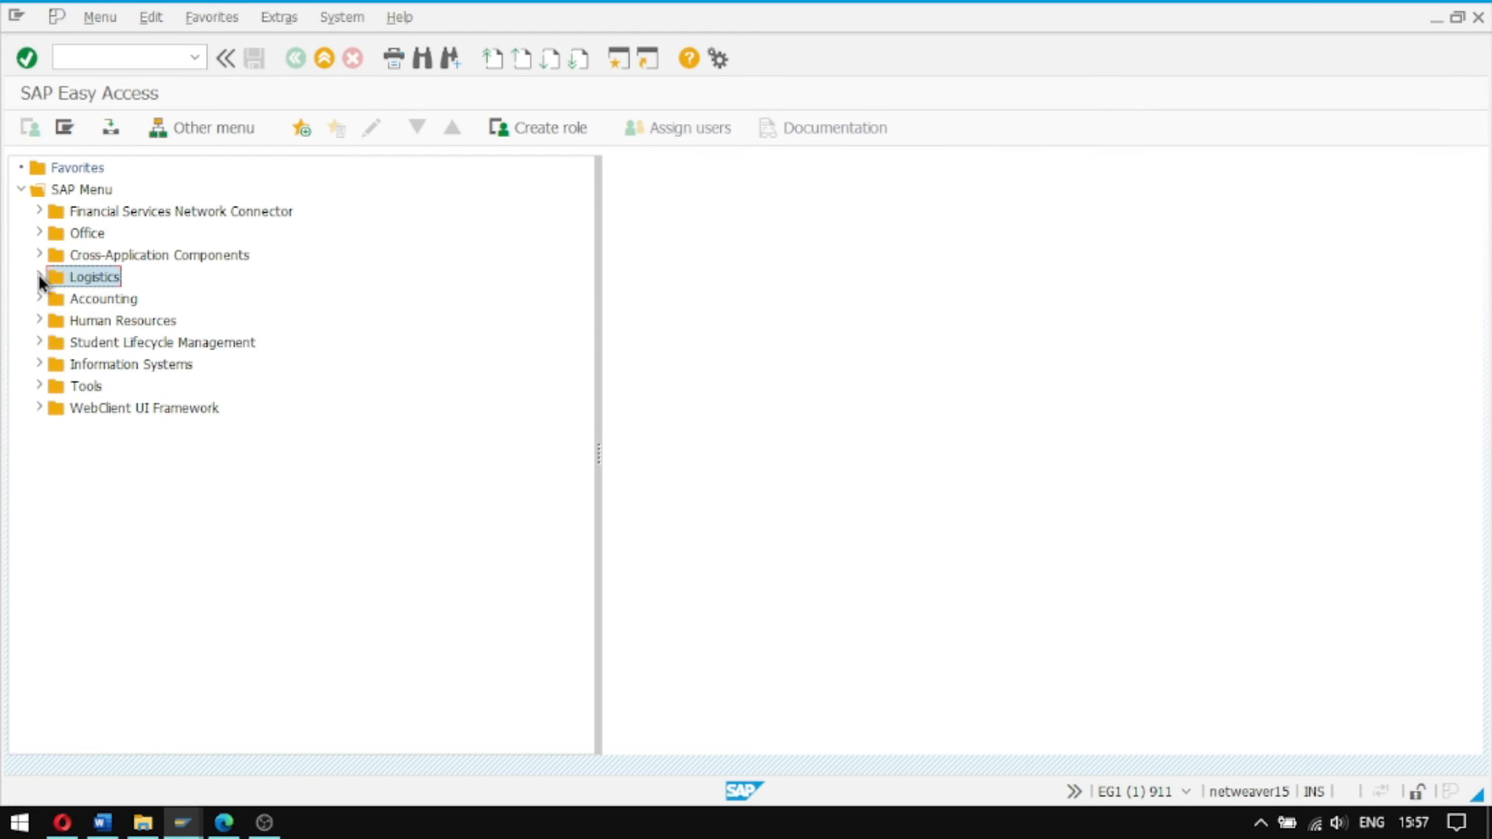
- Open the customer analysis report from the Sales Information System in Sales and Distribution
click(39, 277)
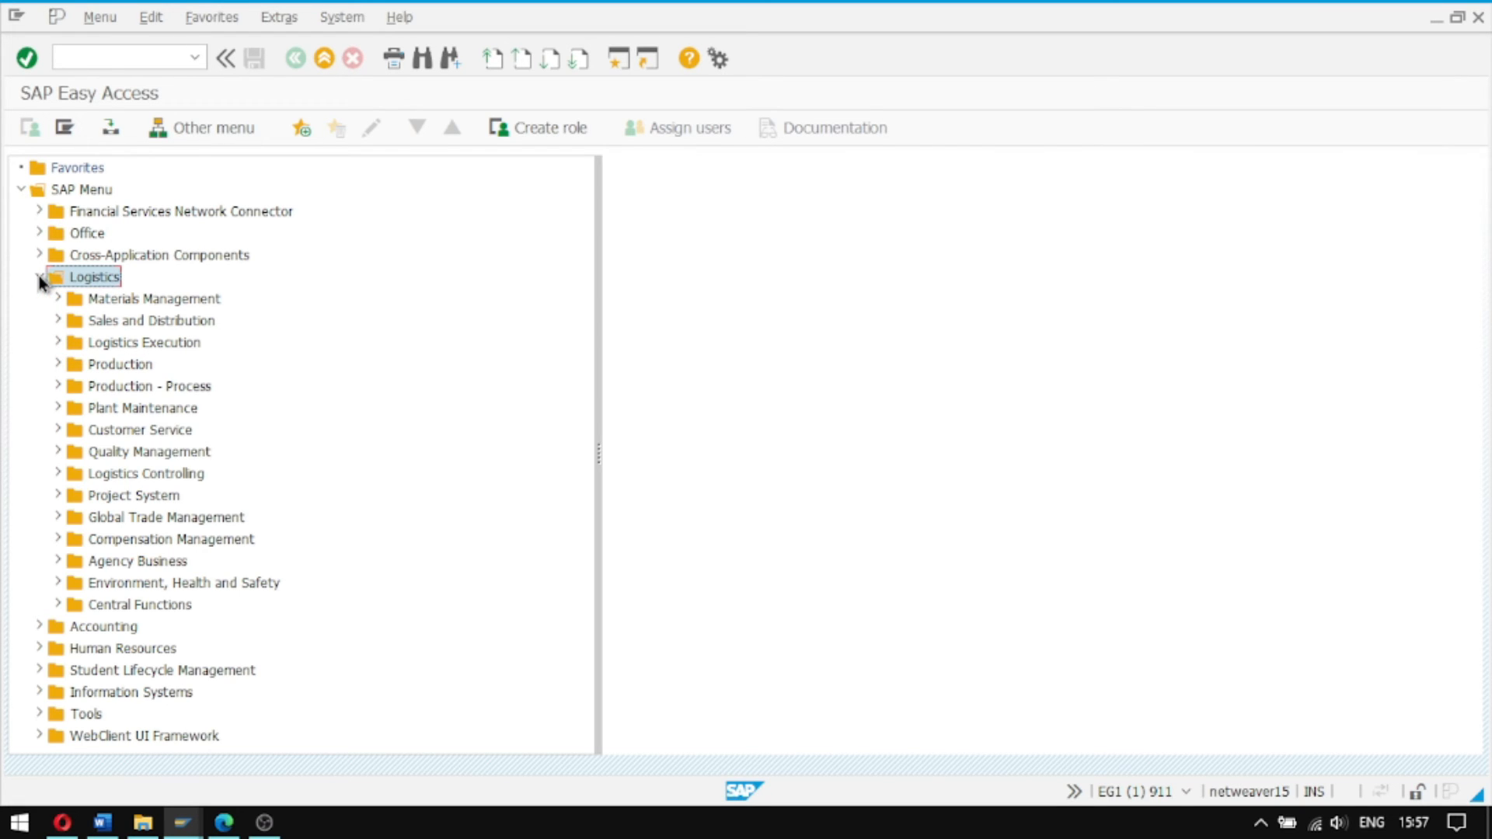
click(59, 320)
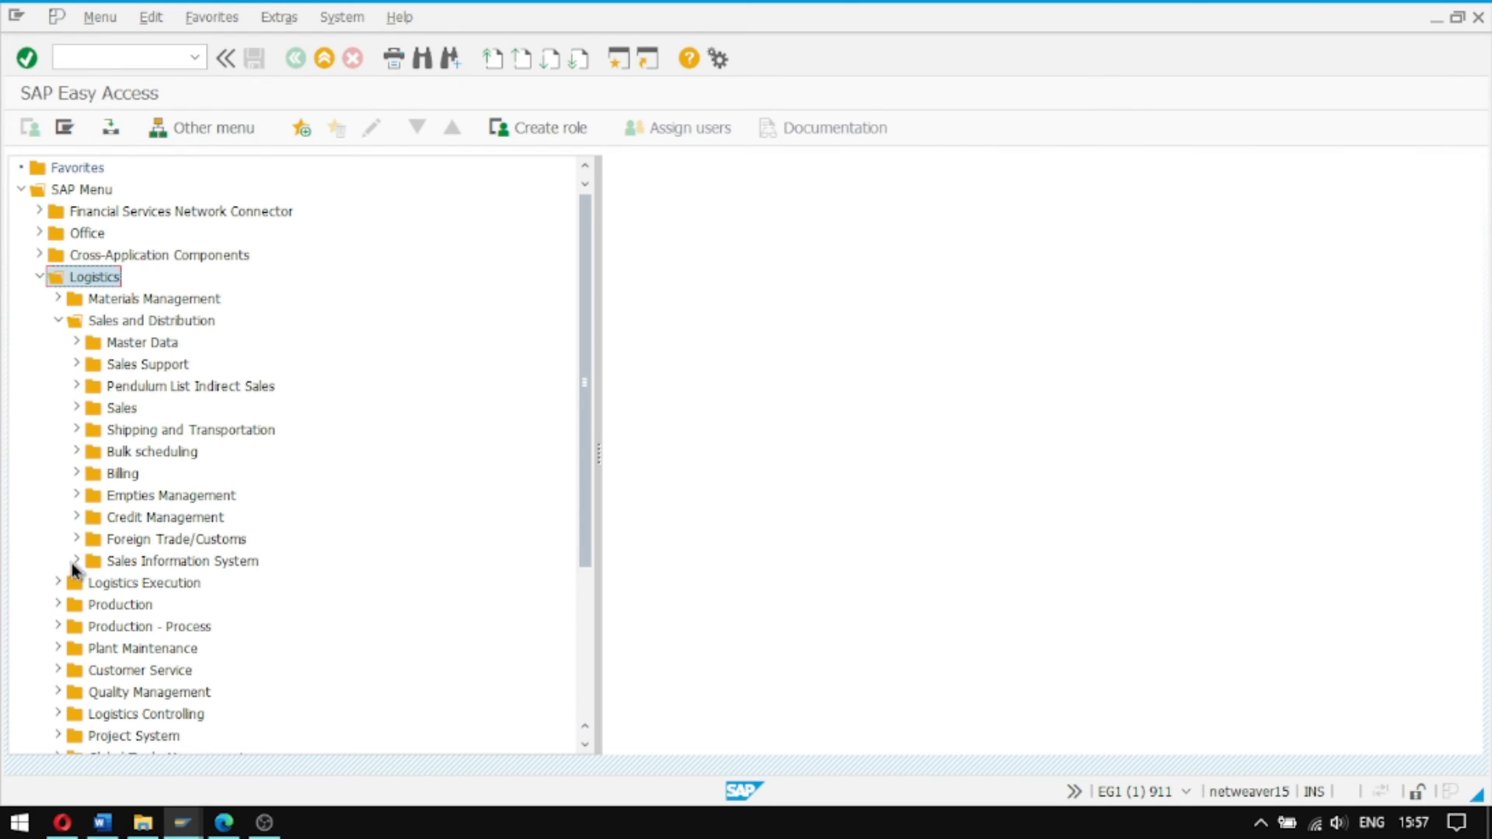
click(76, 561)
double_click(130, 384)
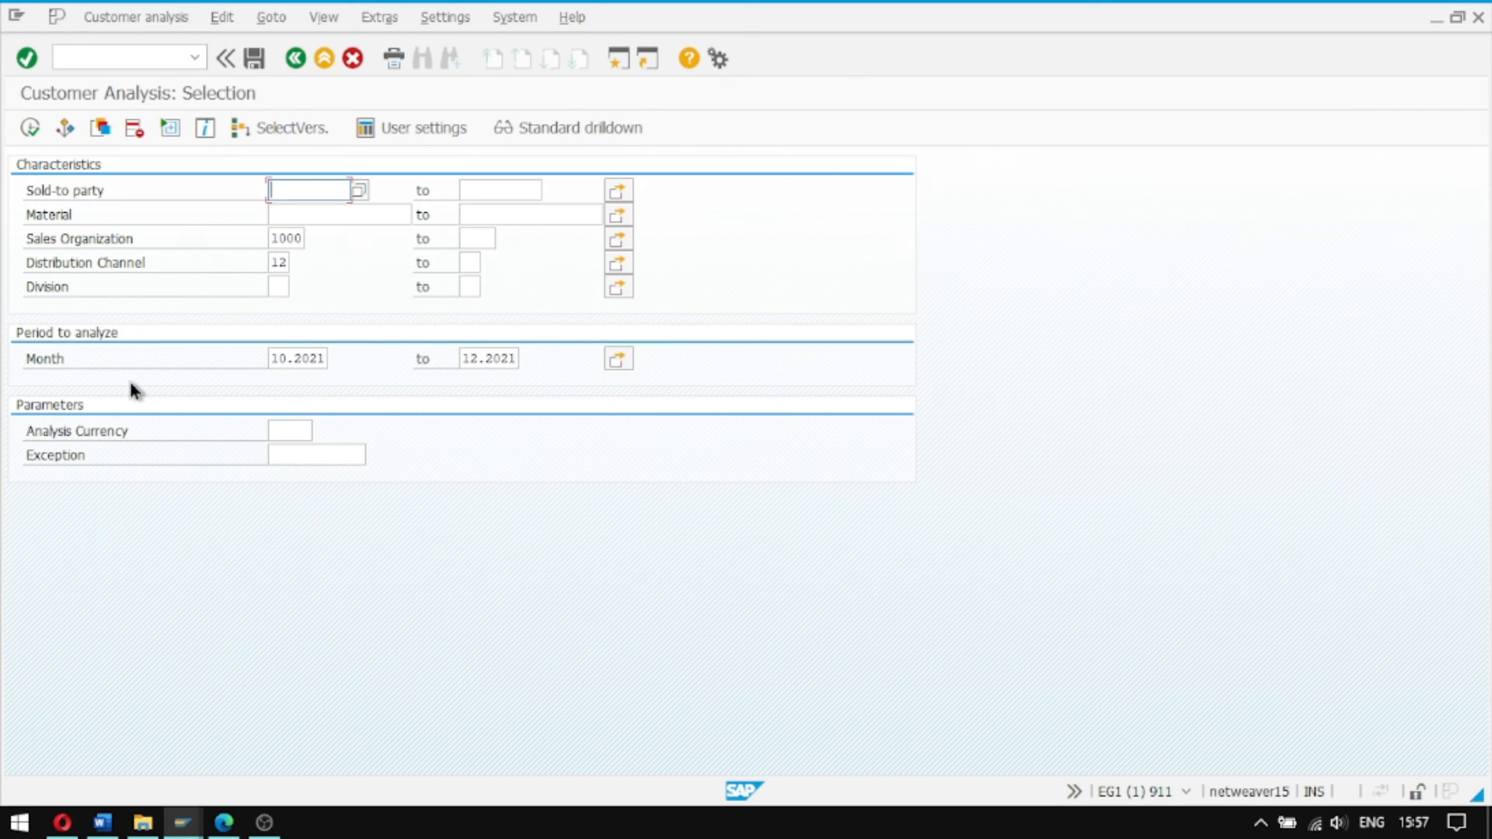
- Run the customer analysis for sales organization 1000, distribution channel 12, and months 10.2021 to 12.2021
click(295, 239)
click(281, 262)
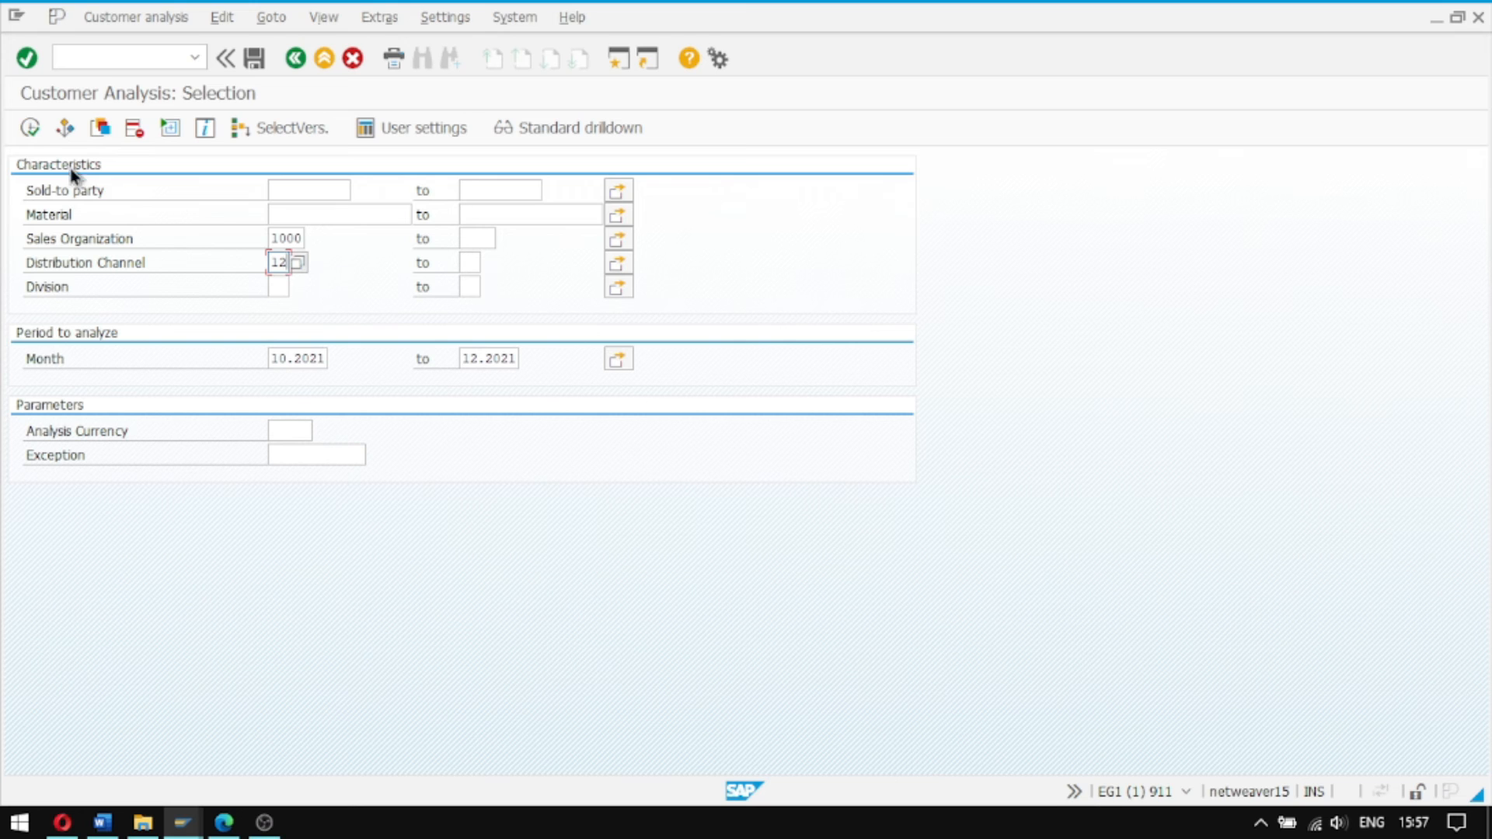
click(28, 129)
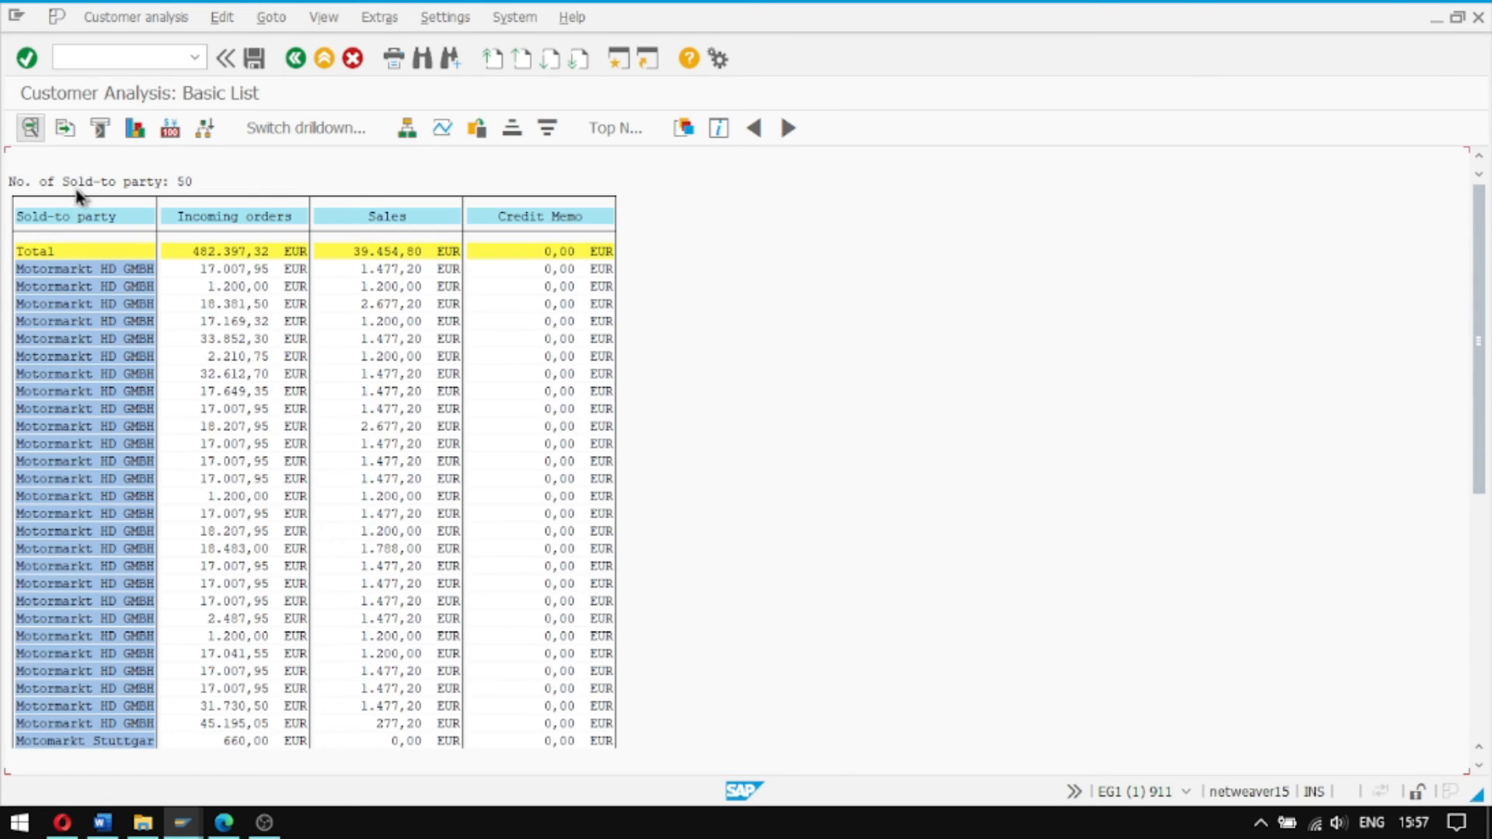
- Set the characteristic display of the customer analysis list to key and description
click(446, 19)
mouse_move(485, 97)
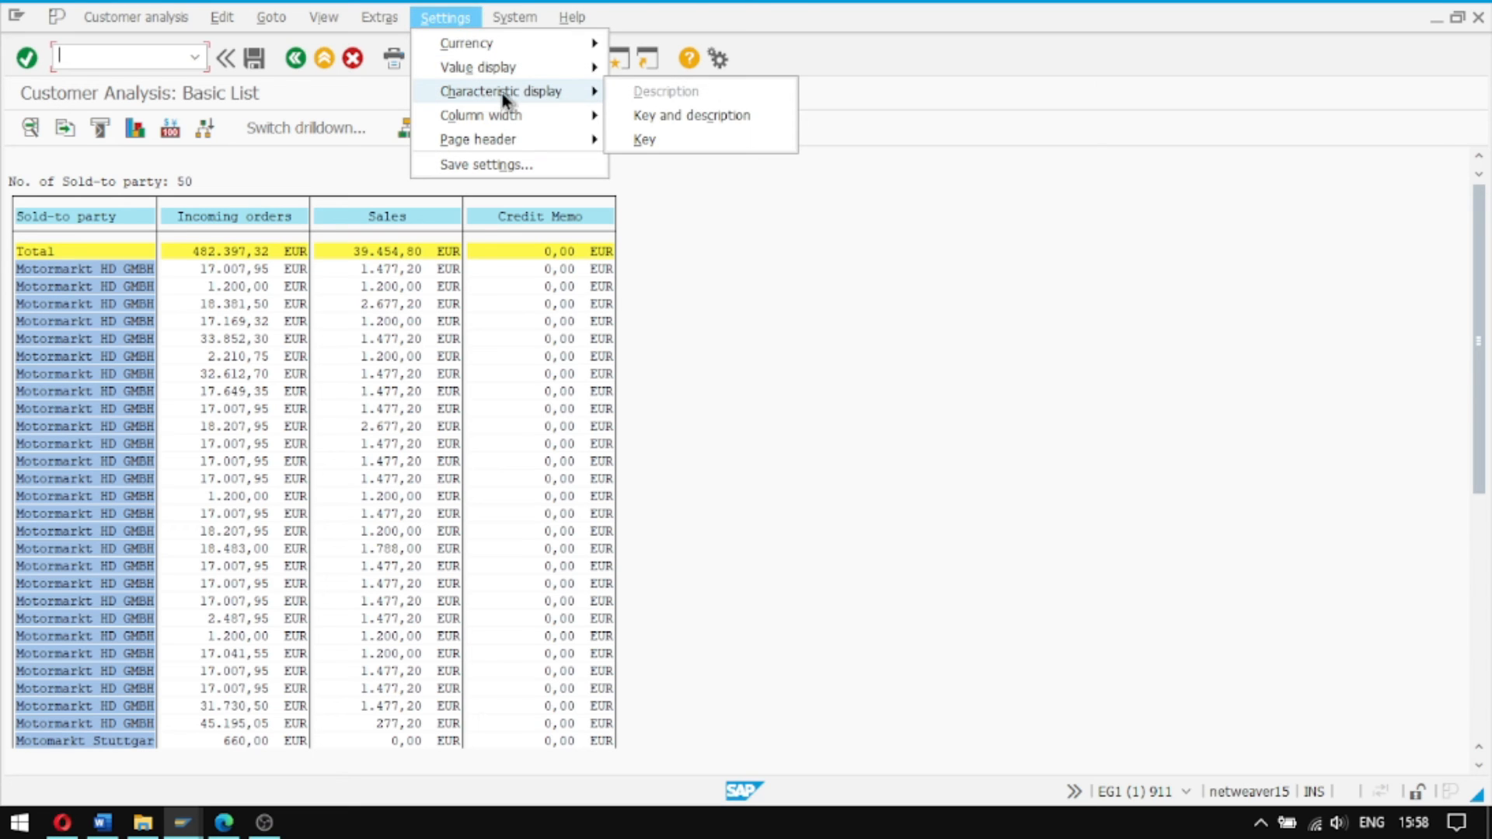
click(684, 115)
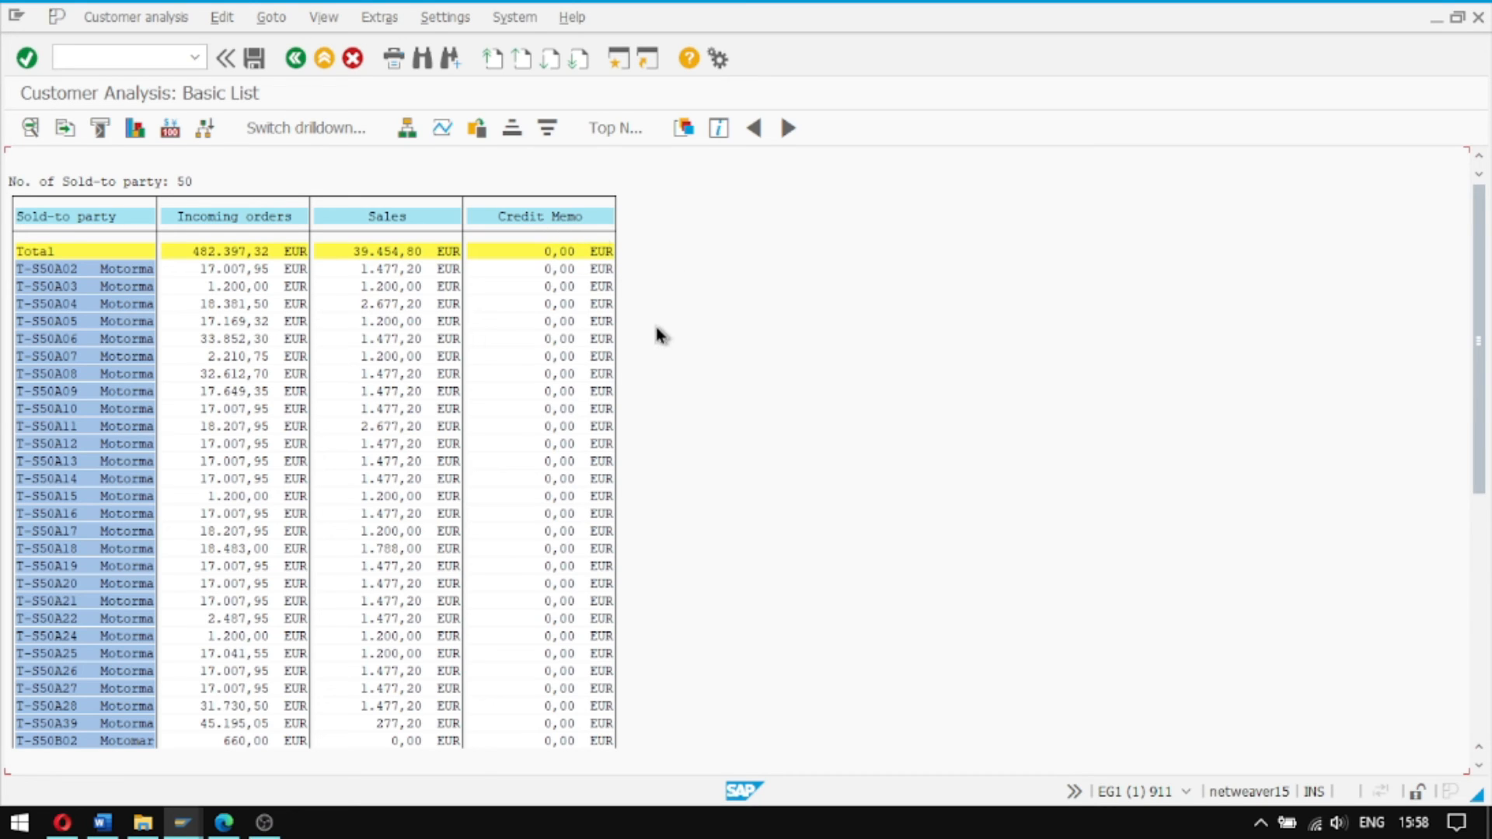
- Display the standard drilldown of the customer analysis to examine its hierarchy of characteristics, and close it
click(371, 17)
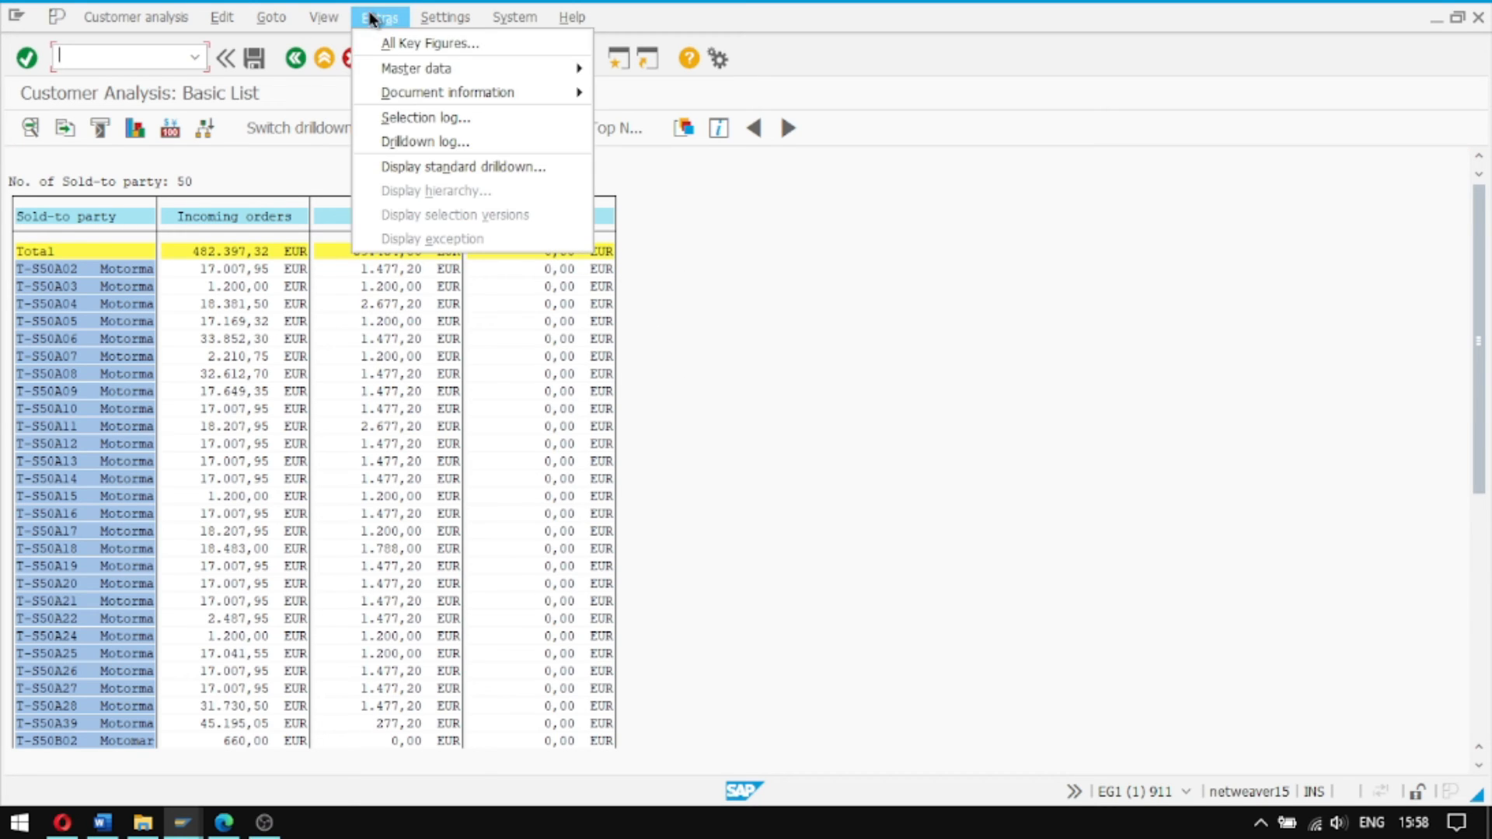
click(424, 164)
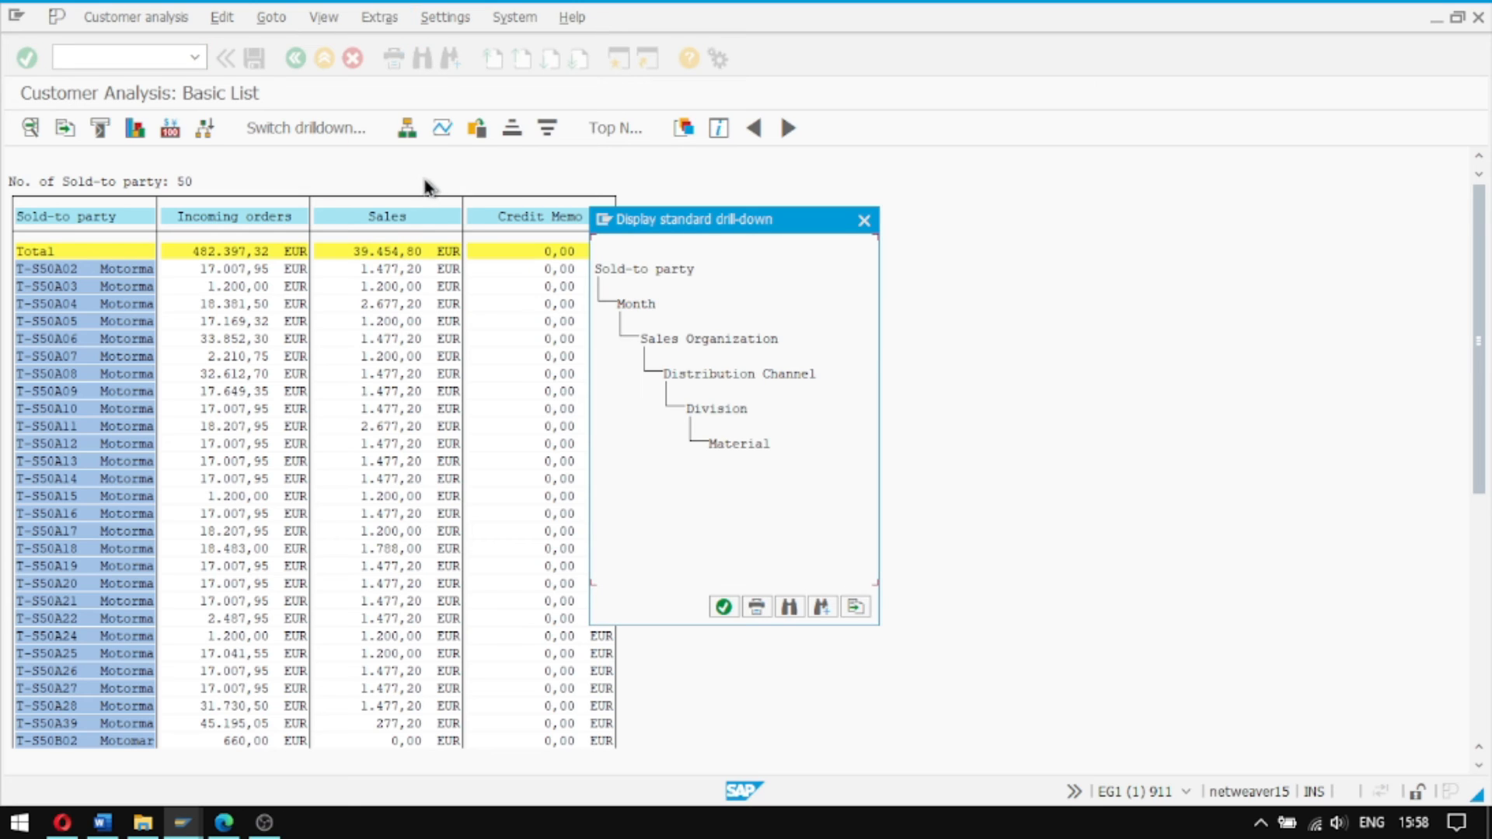
drag(699, 228, 747, 216)
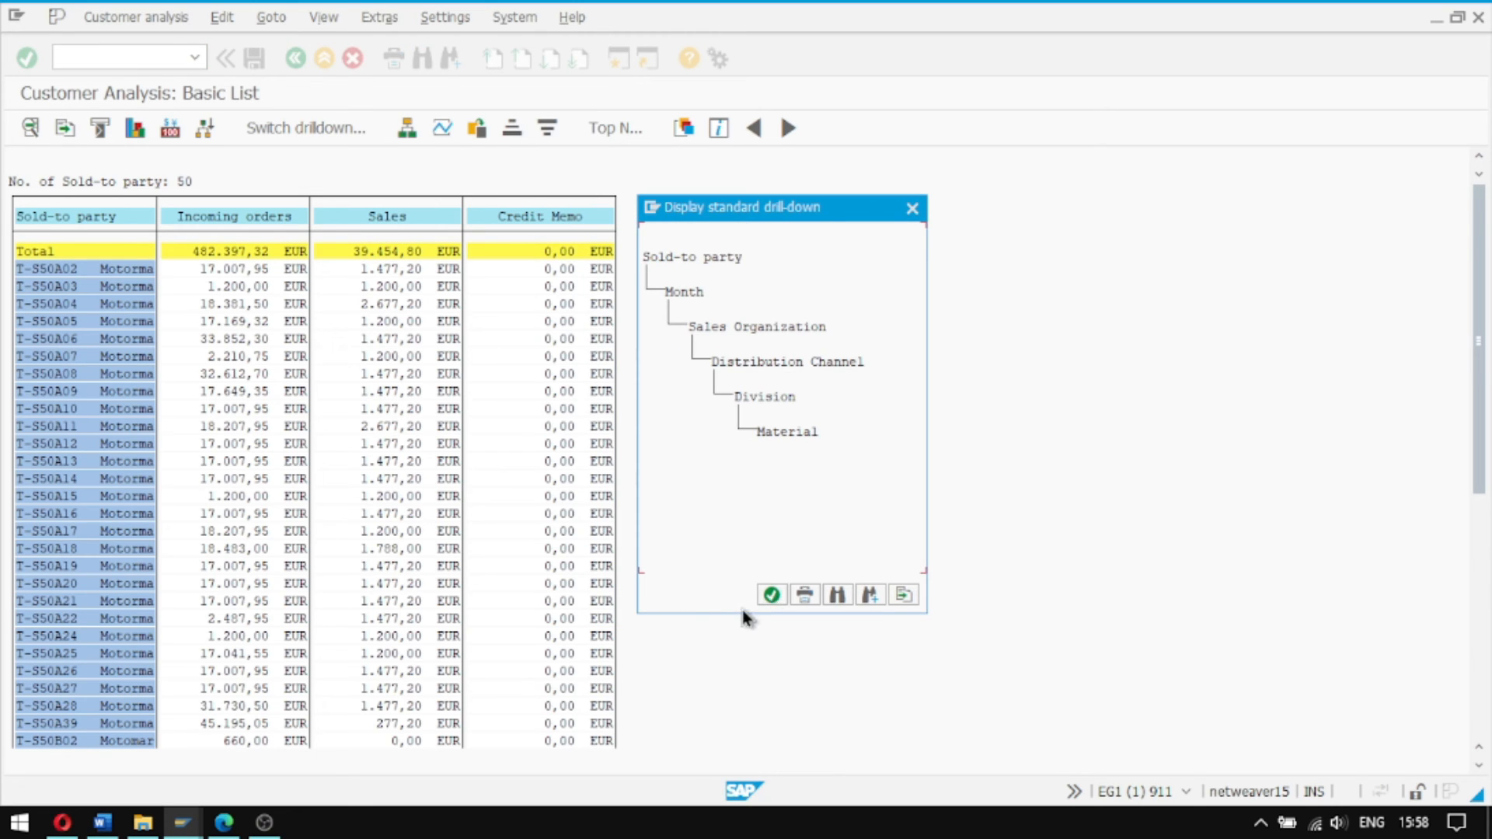
click(768, 597)
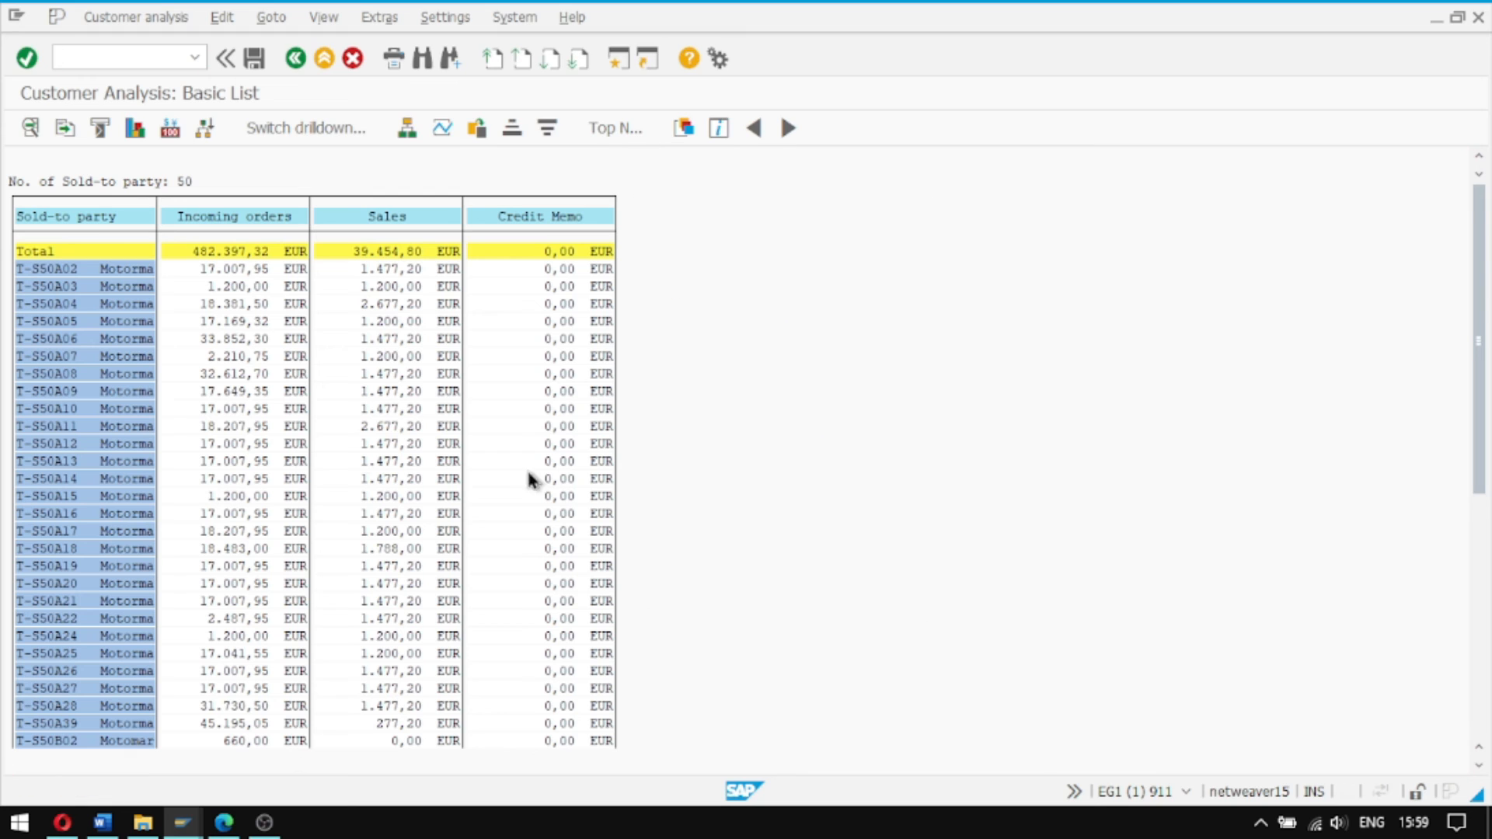
- Review all key figures for sold-to party T-S50A19 and close the overview
click(377, 17)
click(429, 43)
drag(656, 111, 892, 73)
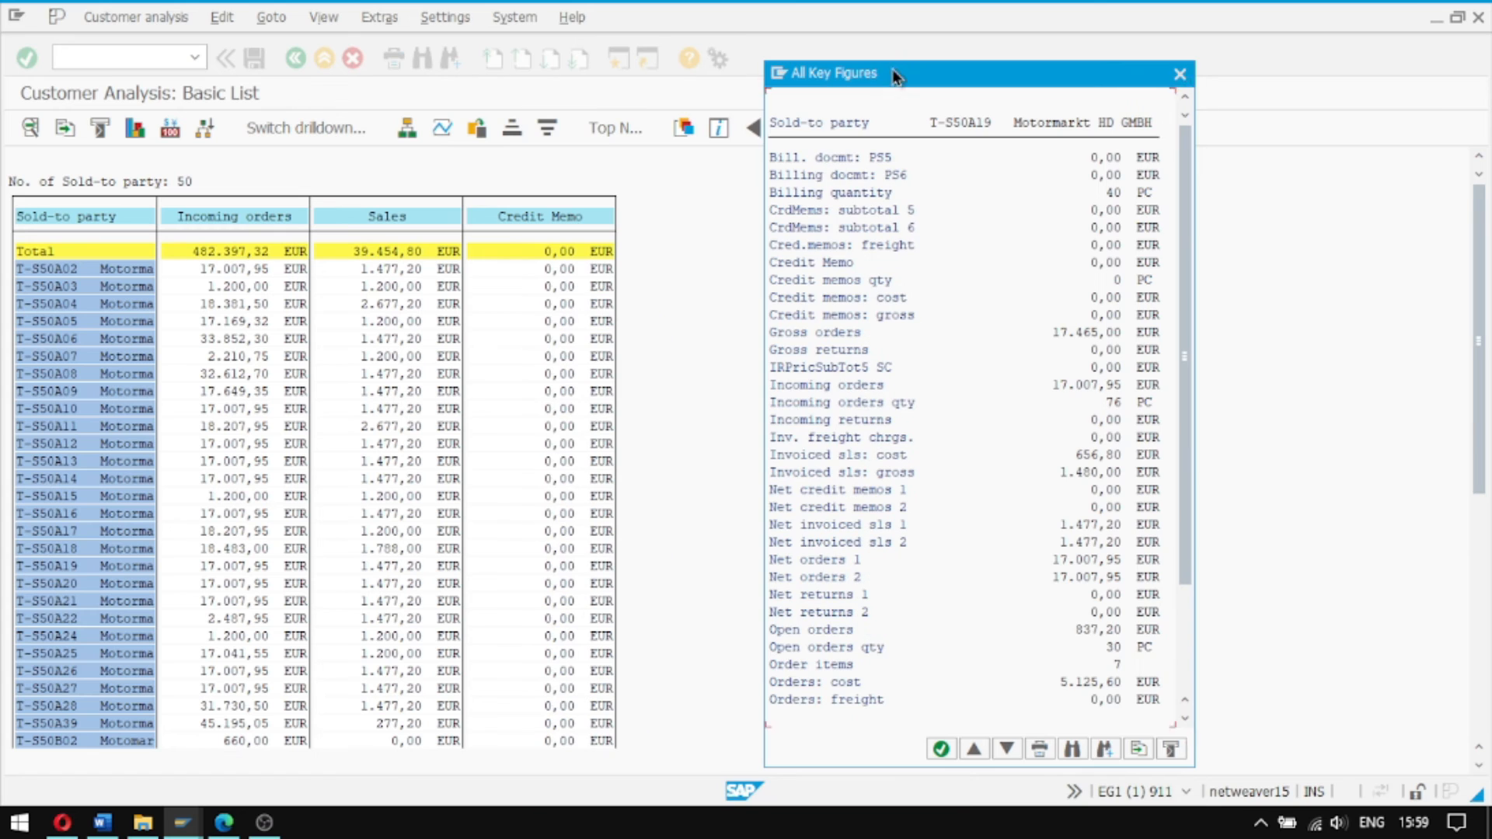
scroll(938, 334, down, 6)
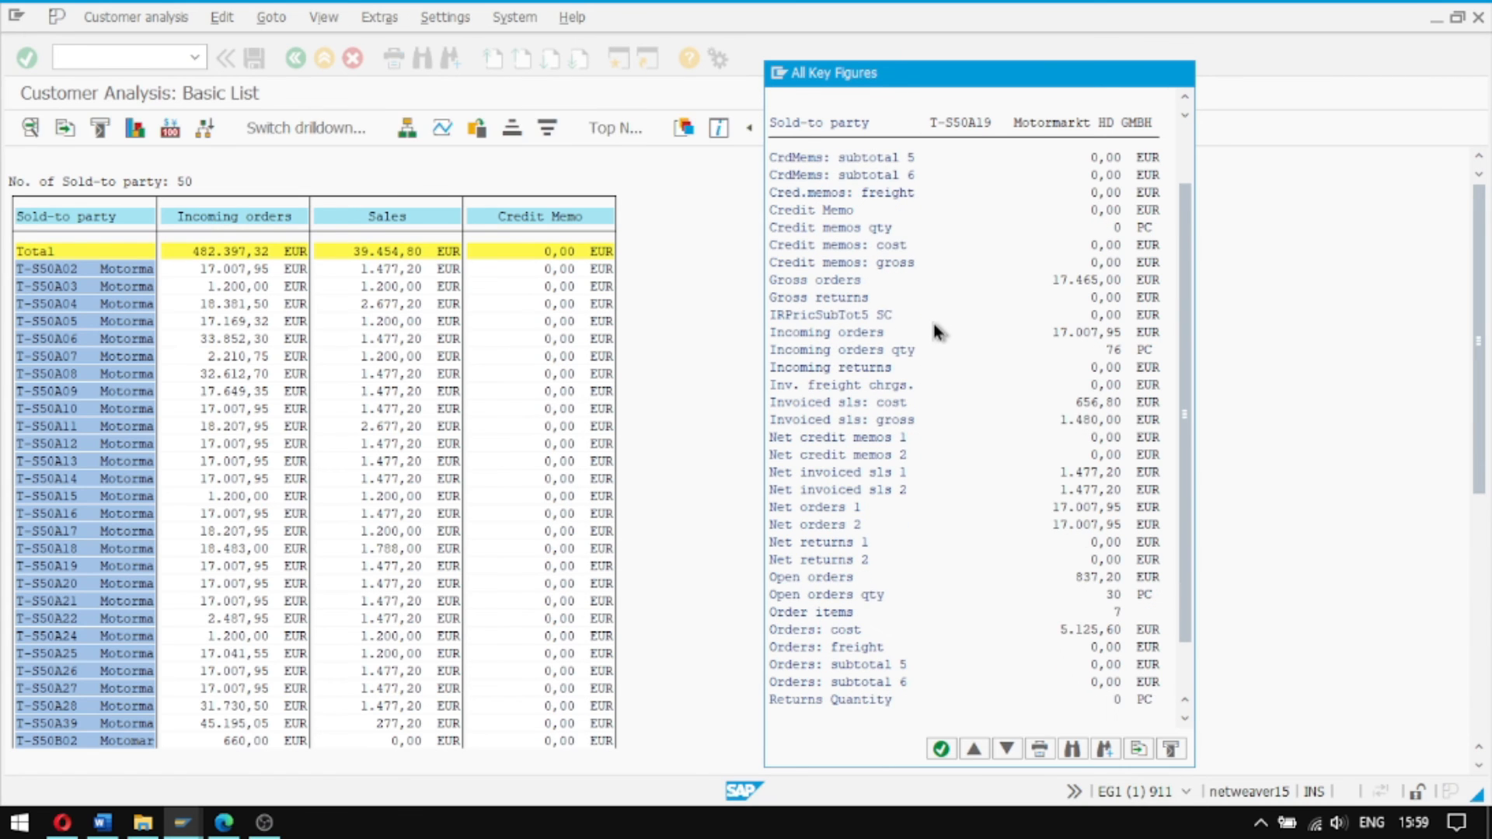
scroll(938, 333, down, 1)
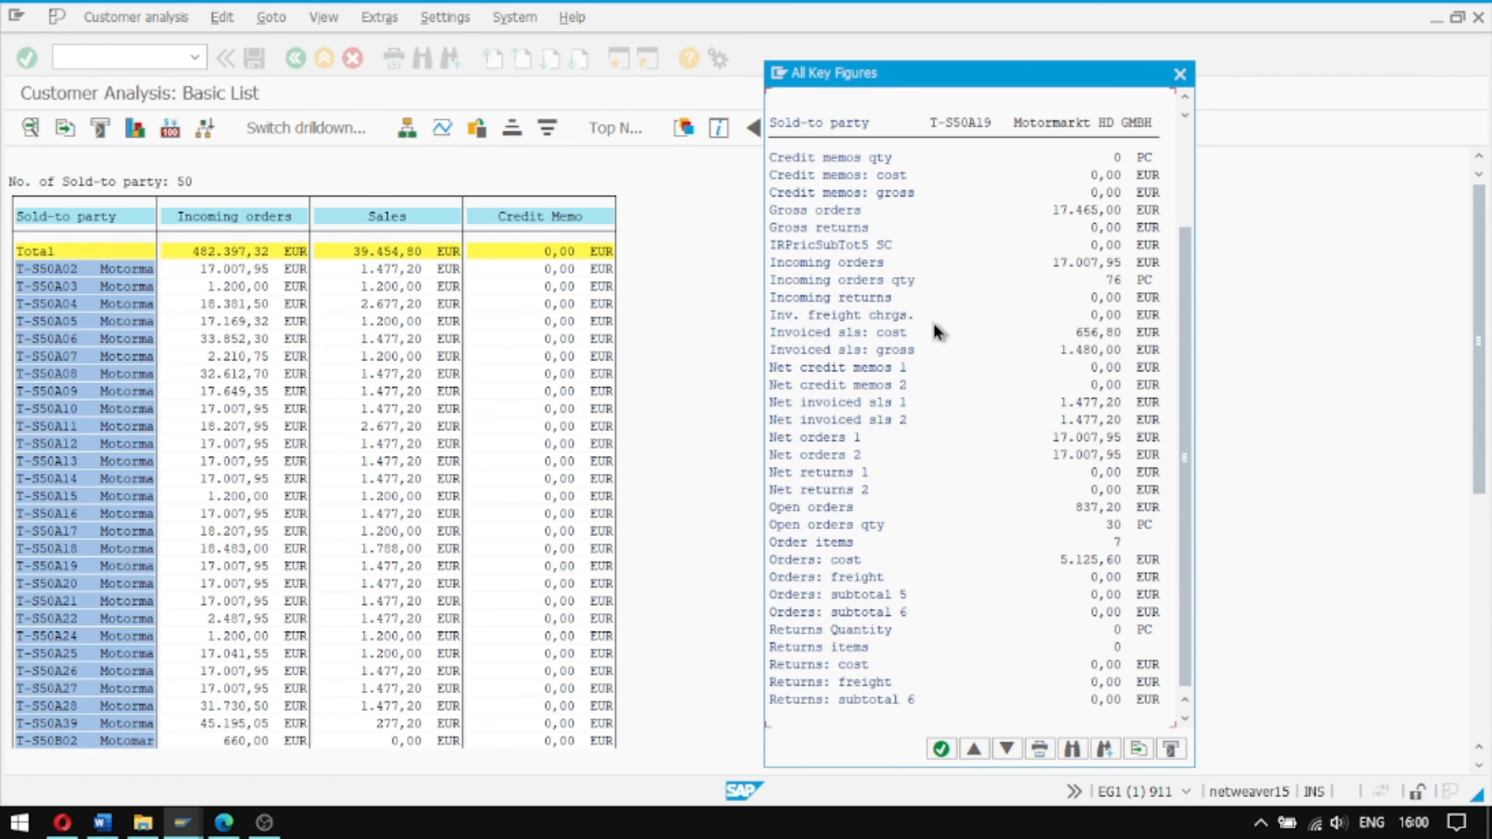
click(1180, 74)
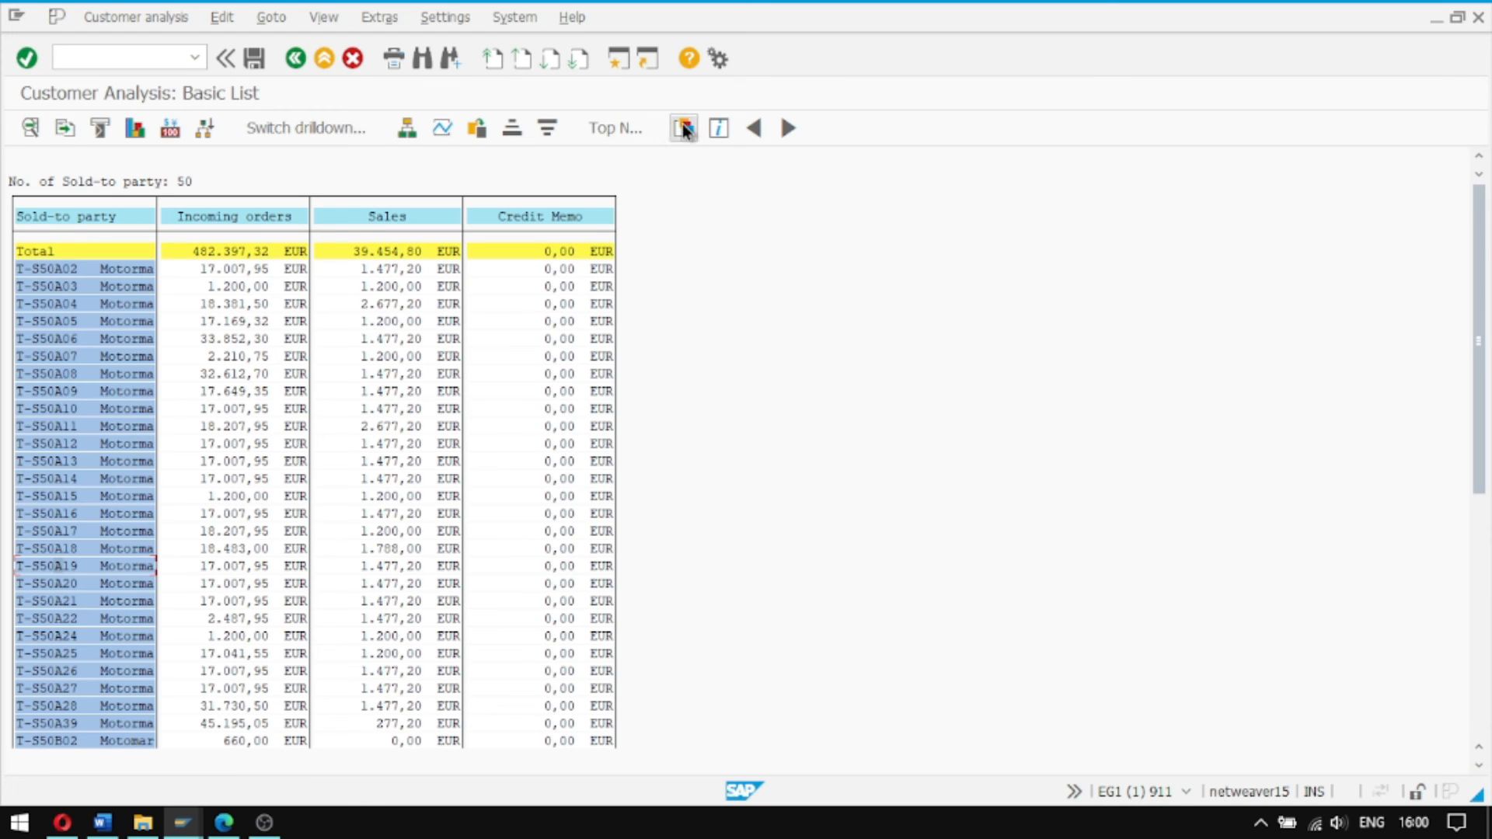
- Add the key figures Incoming orders qty and Invoiced sls: cost to the customer analysis list
click(683, 128)
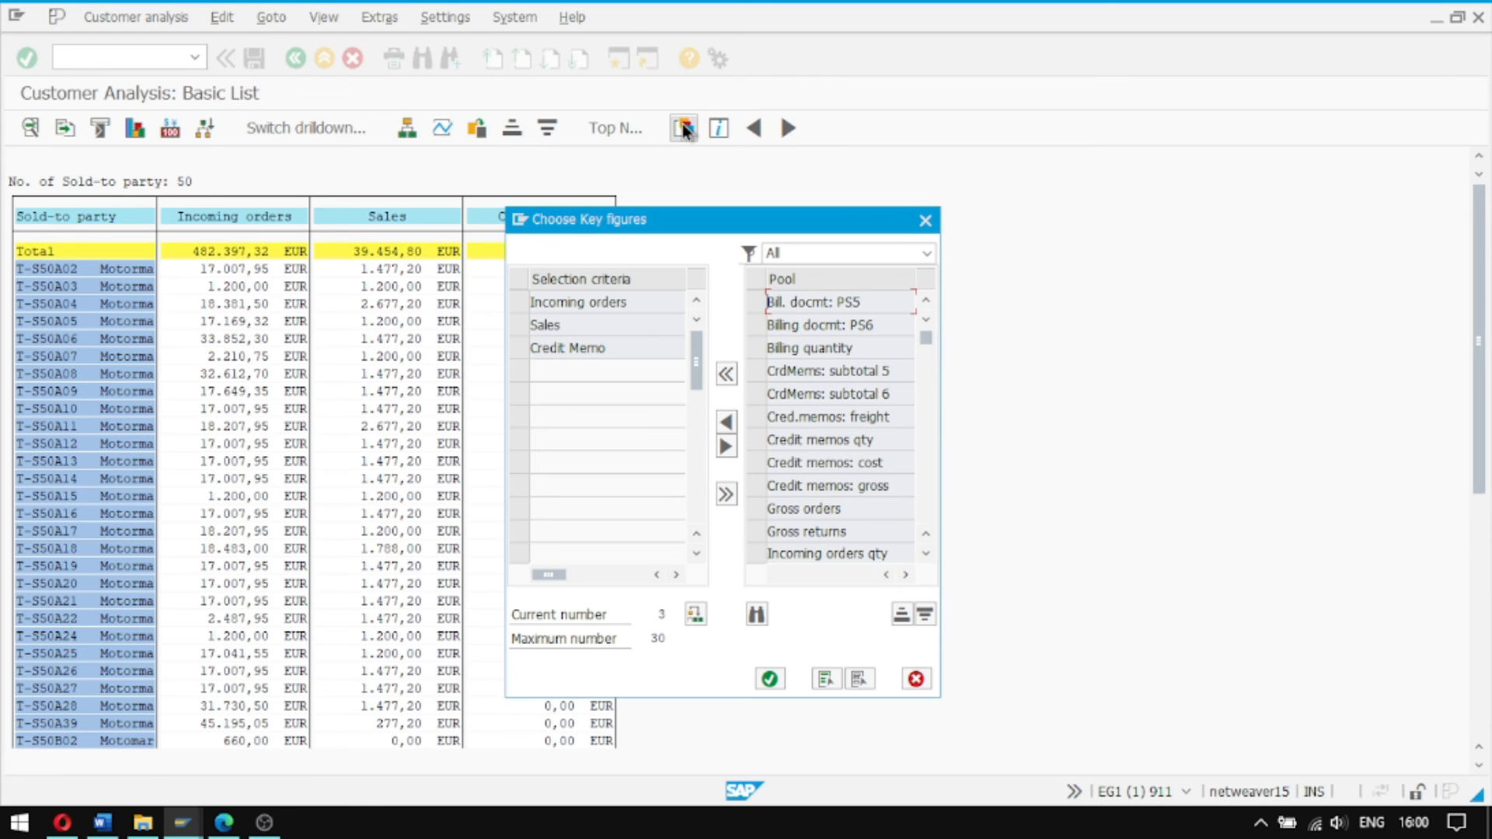
click(783, 554)
click(927, 553)
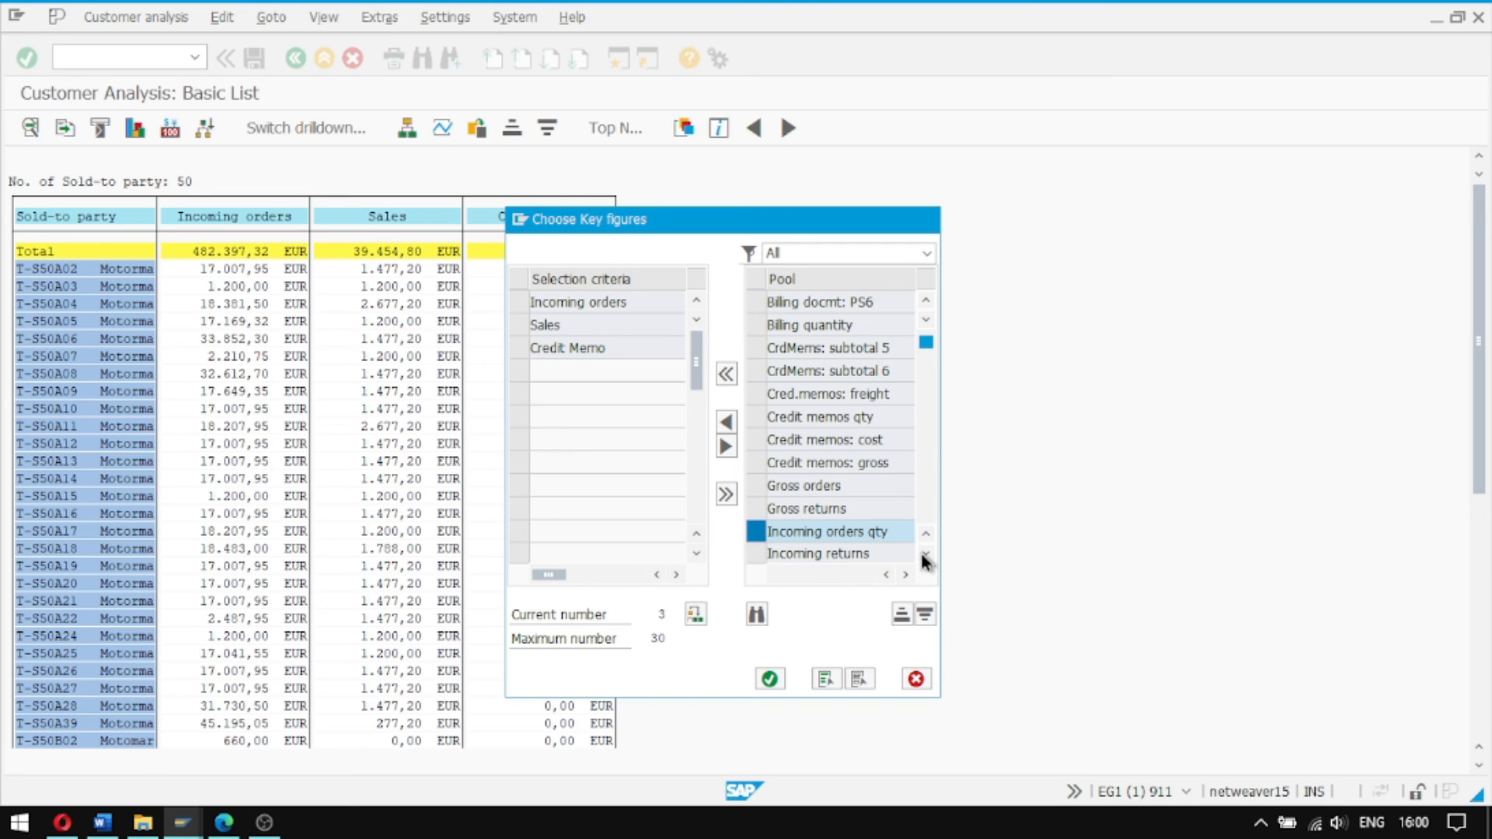
click(925, 554)
click(926, 554)
click(926, 553)
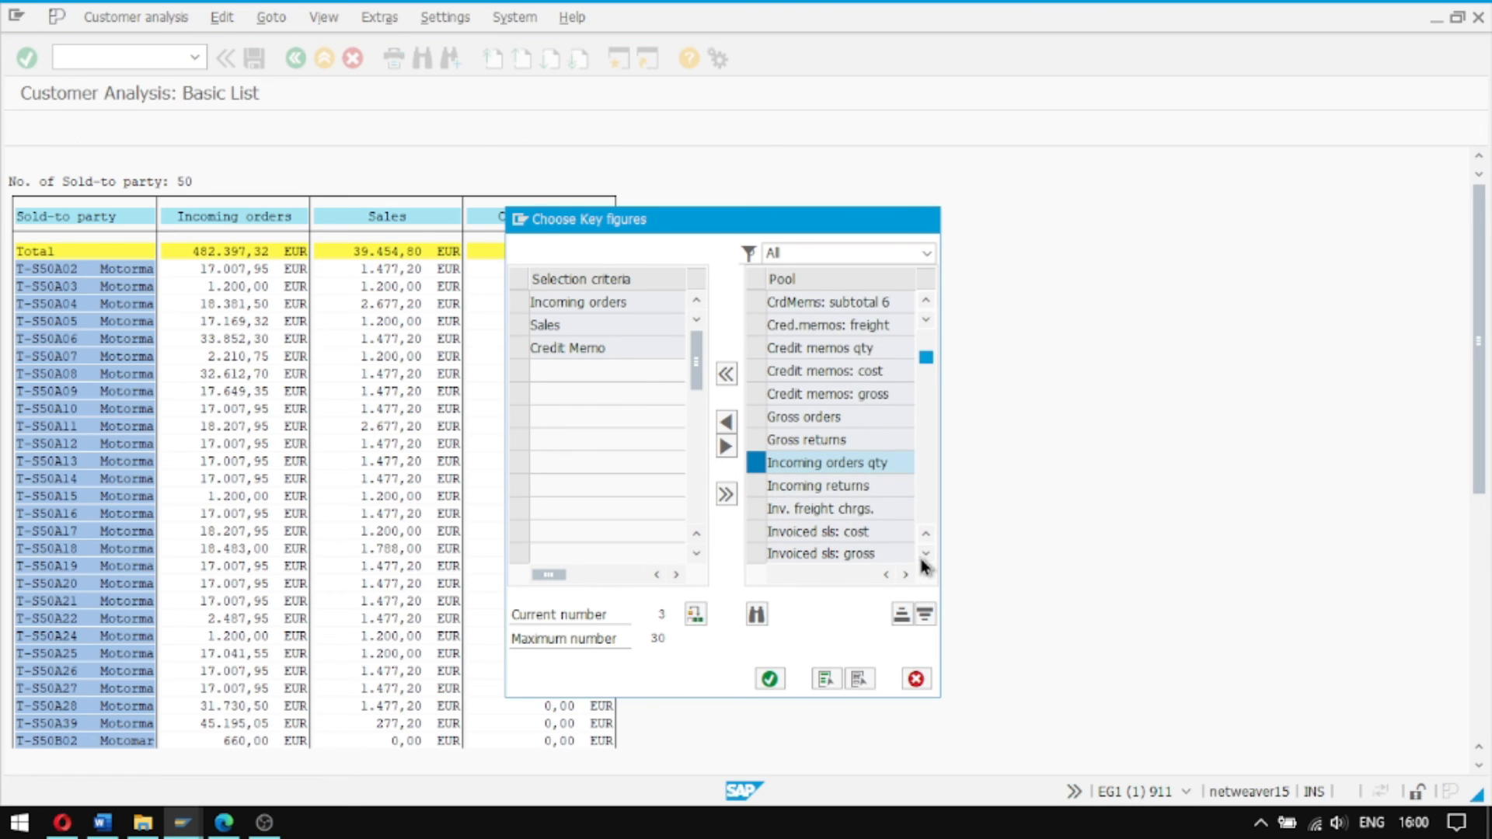
click(925, 554)
click(750, 508)
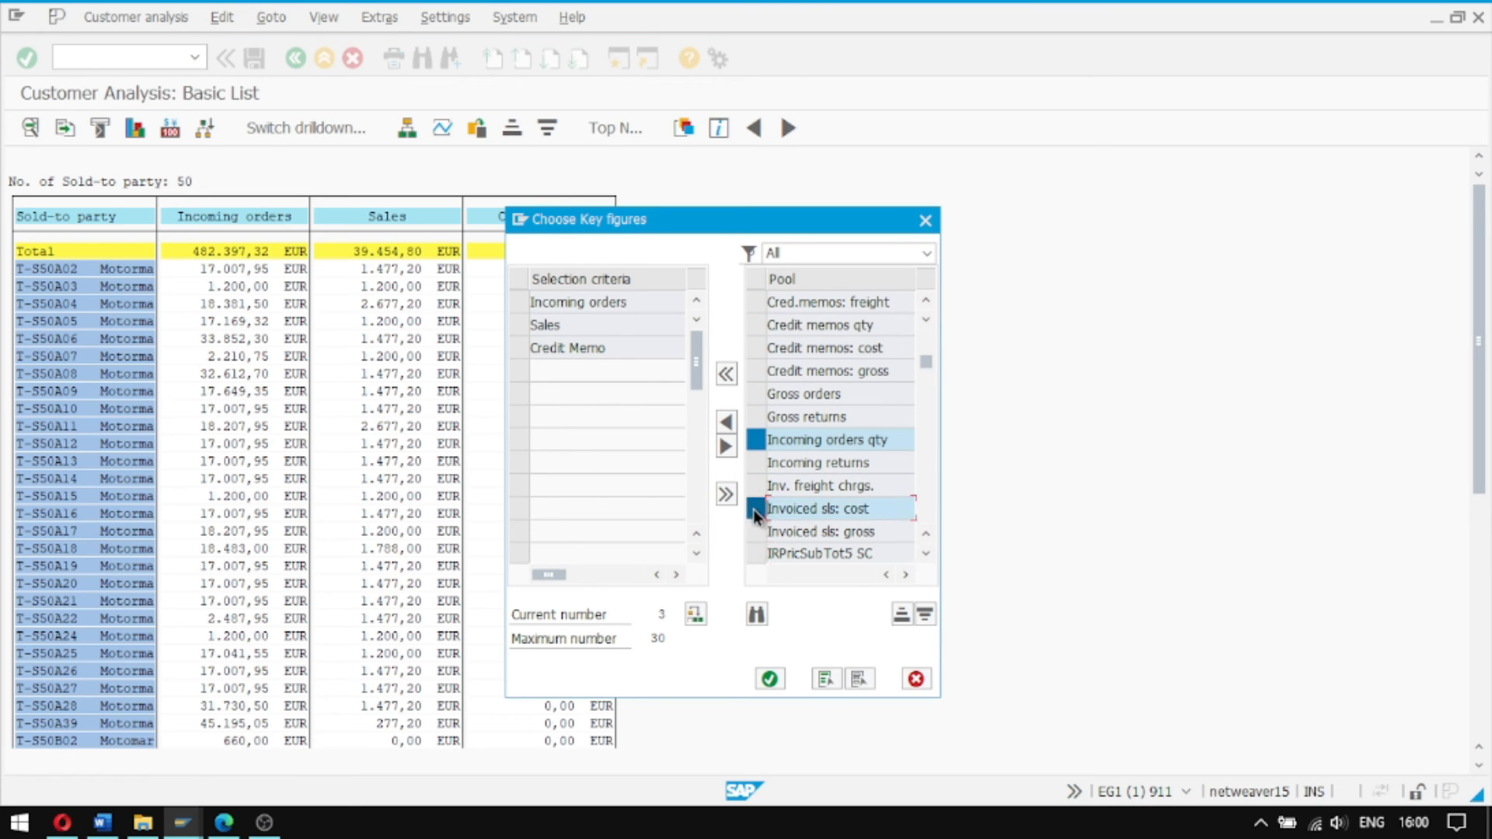
click(726, 422)
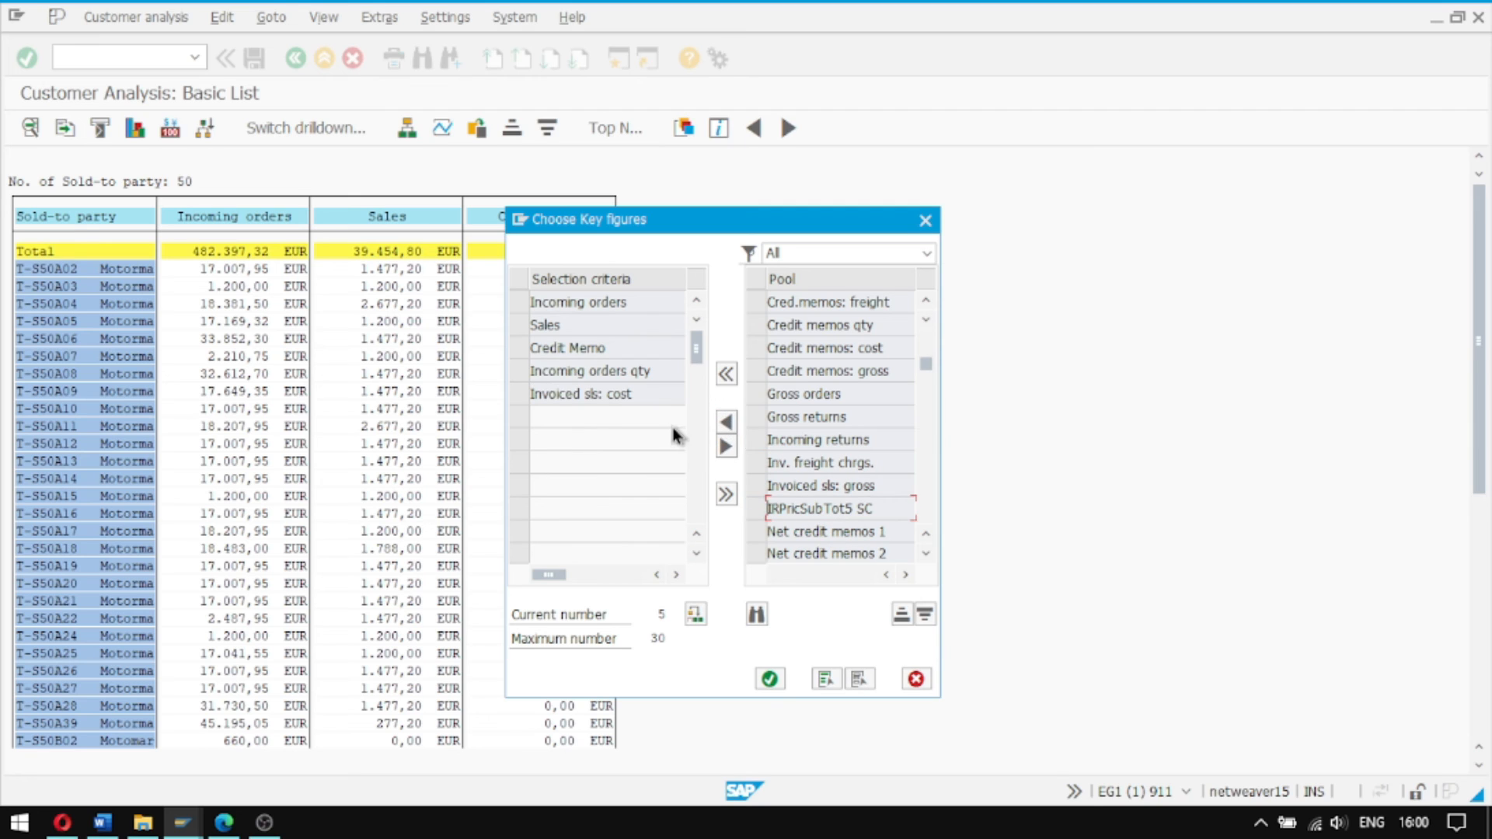
click(769, 682)
click(769, 680)
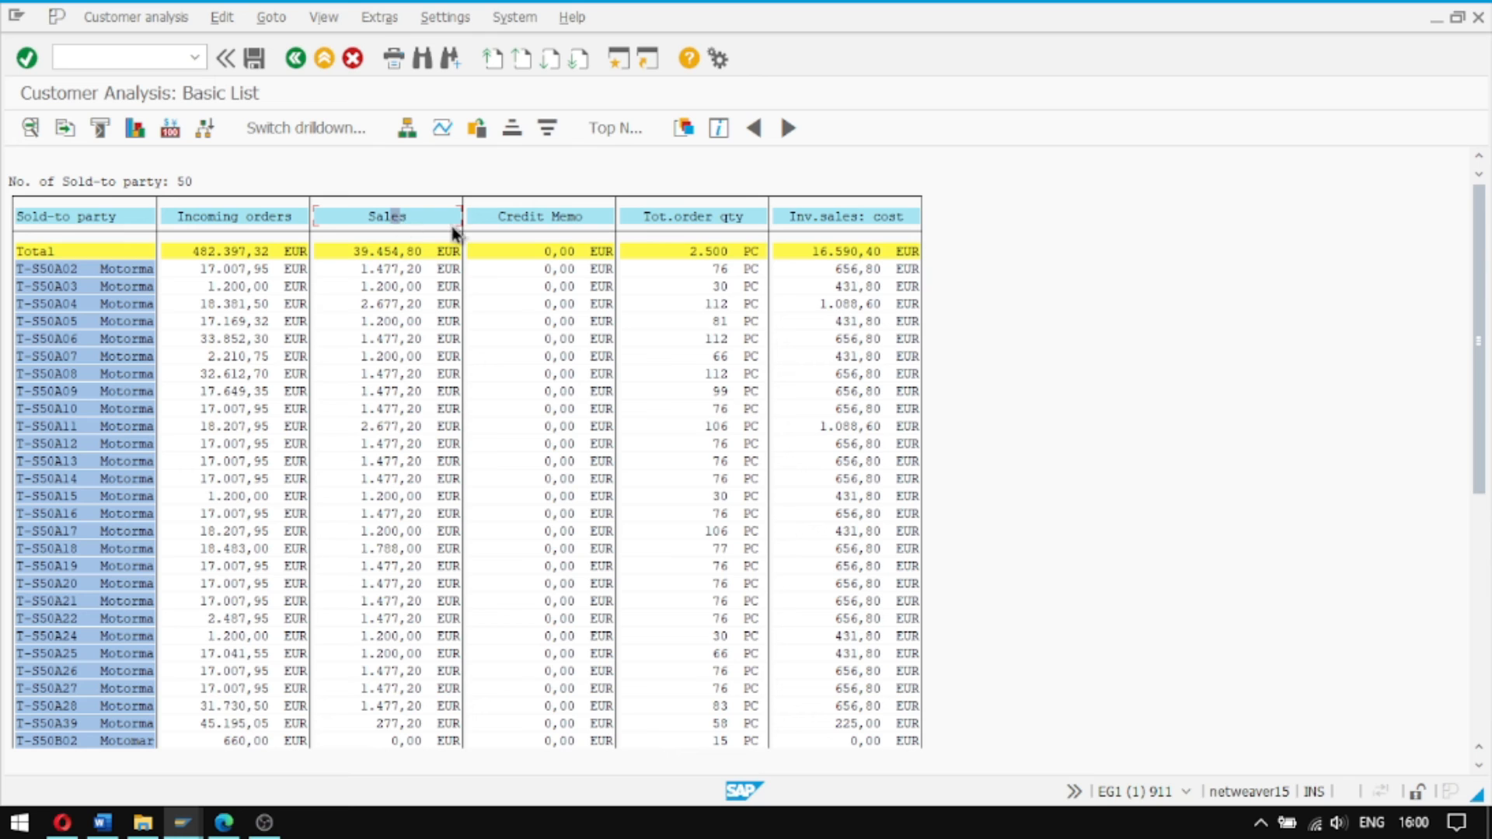
- Compare the Sales key figure with Invoiced sls: cost for the sold-to parties, and close the comparison
click(220, 18)
mouse_move(270, 171)
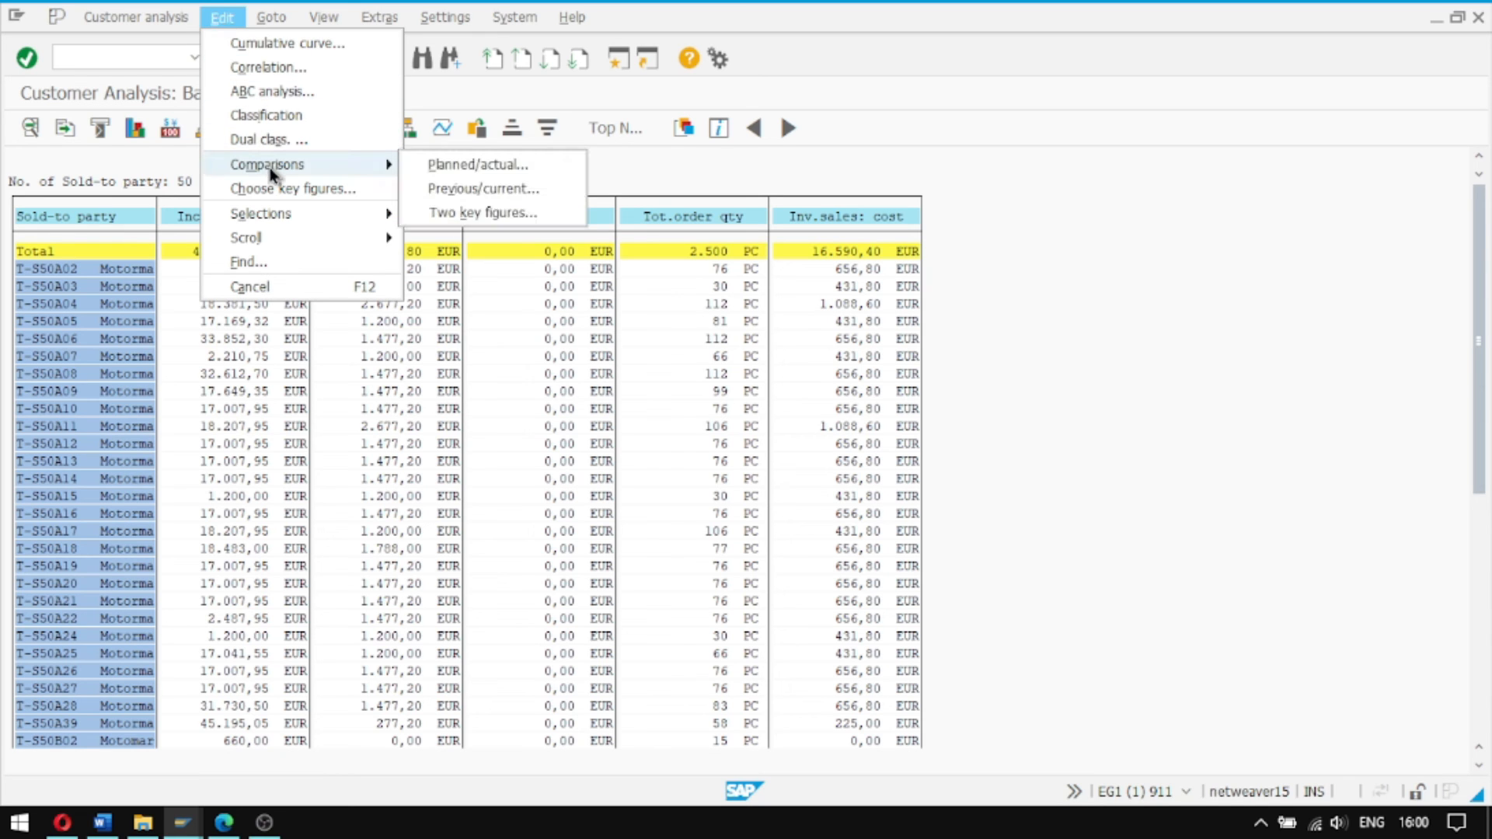
click(496, 214)
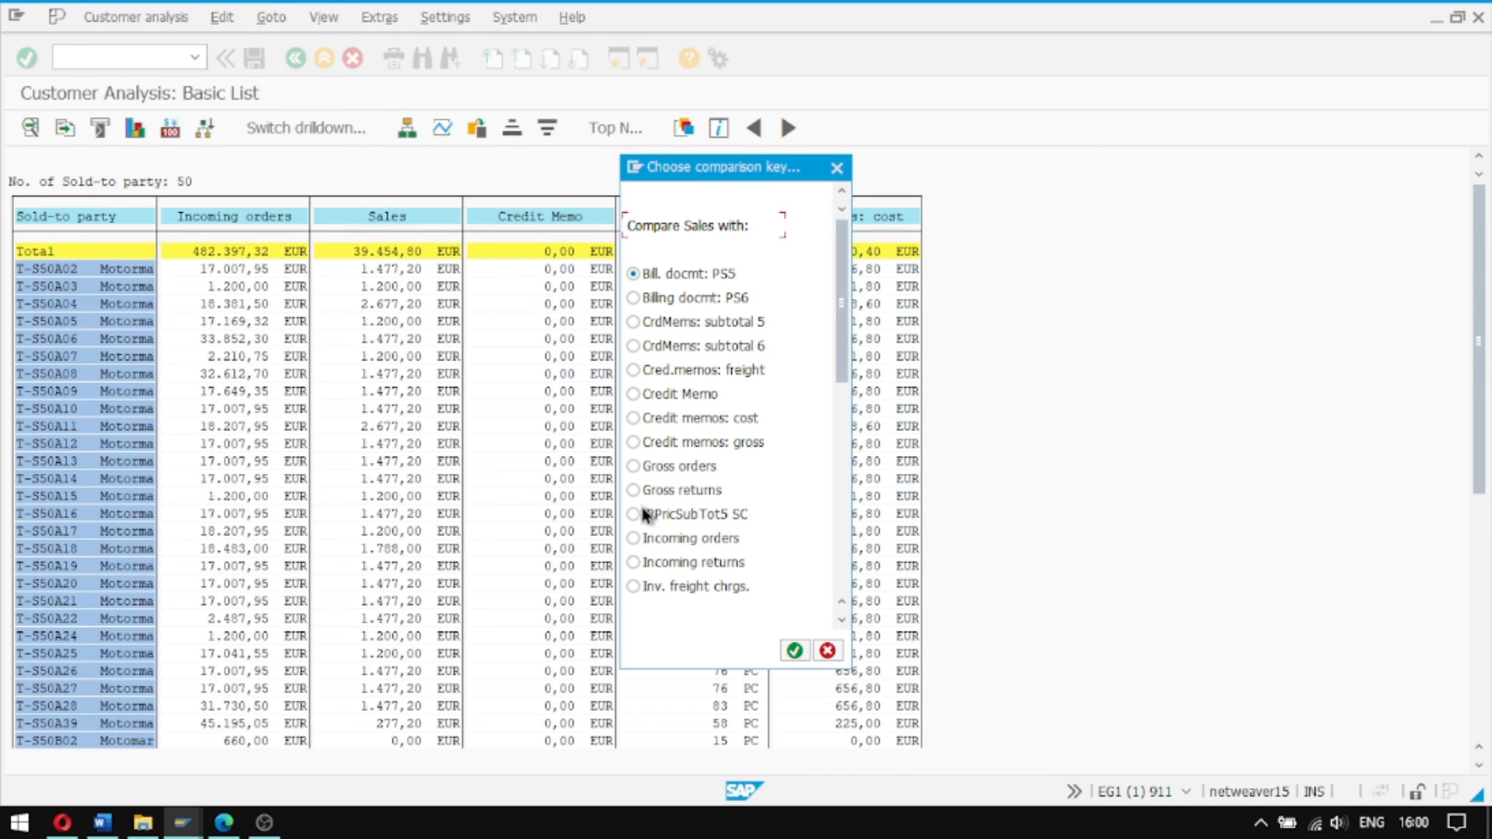
scroll(639, 548, down, 2)
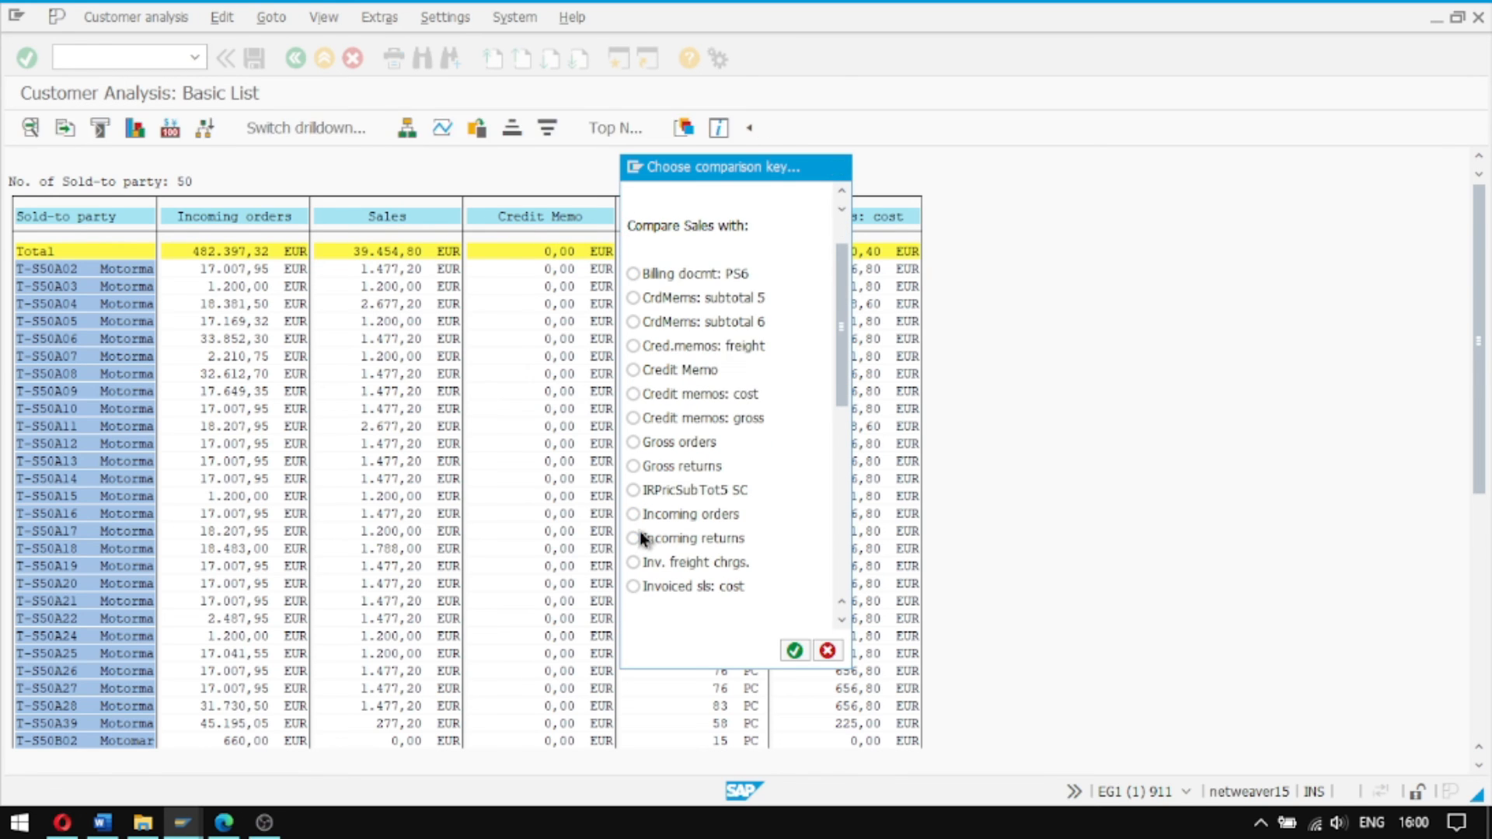
click(636, 563)
click(794, 649)
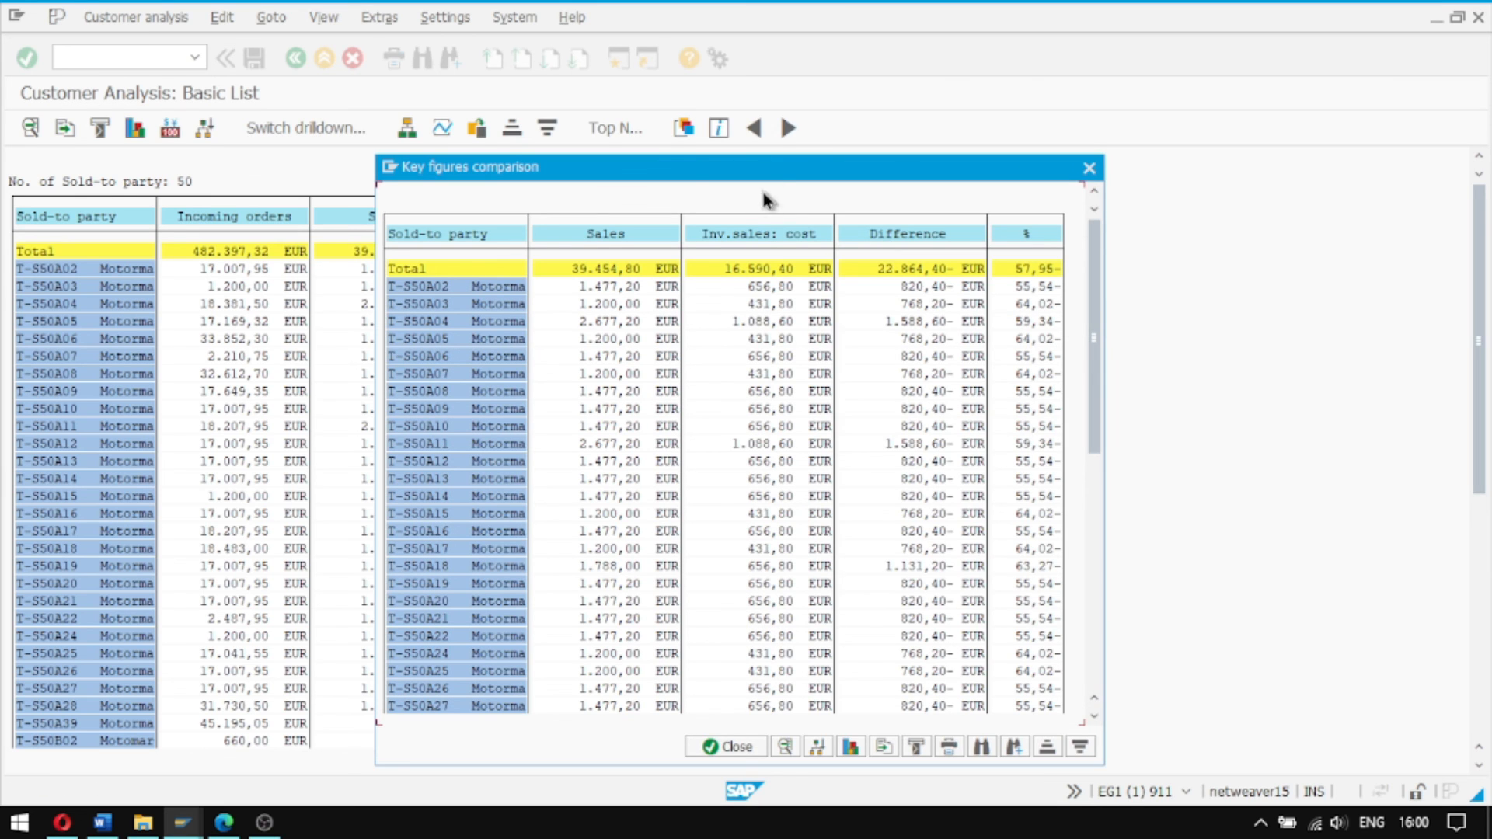
drag(766, 165, 628, 101)
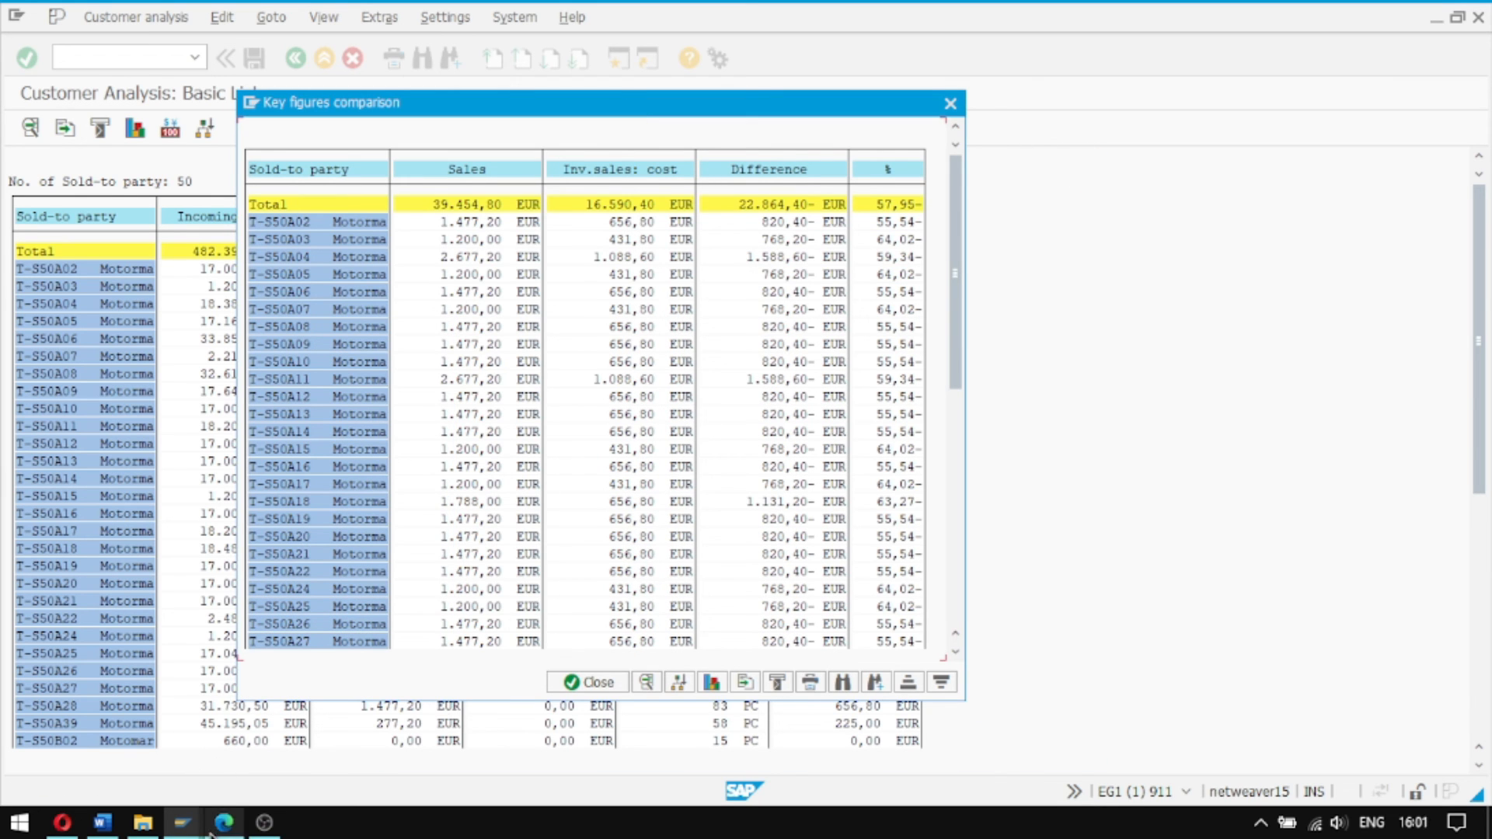
click(609, 683)
- Switch the customer analysis drilldown to Material and rank the top 3 materials by sales
click(311, 128)
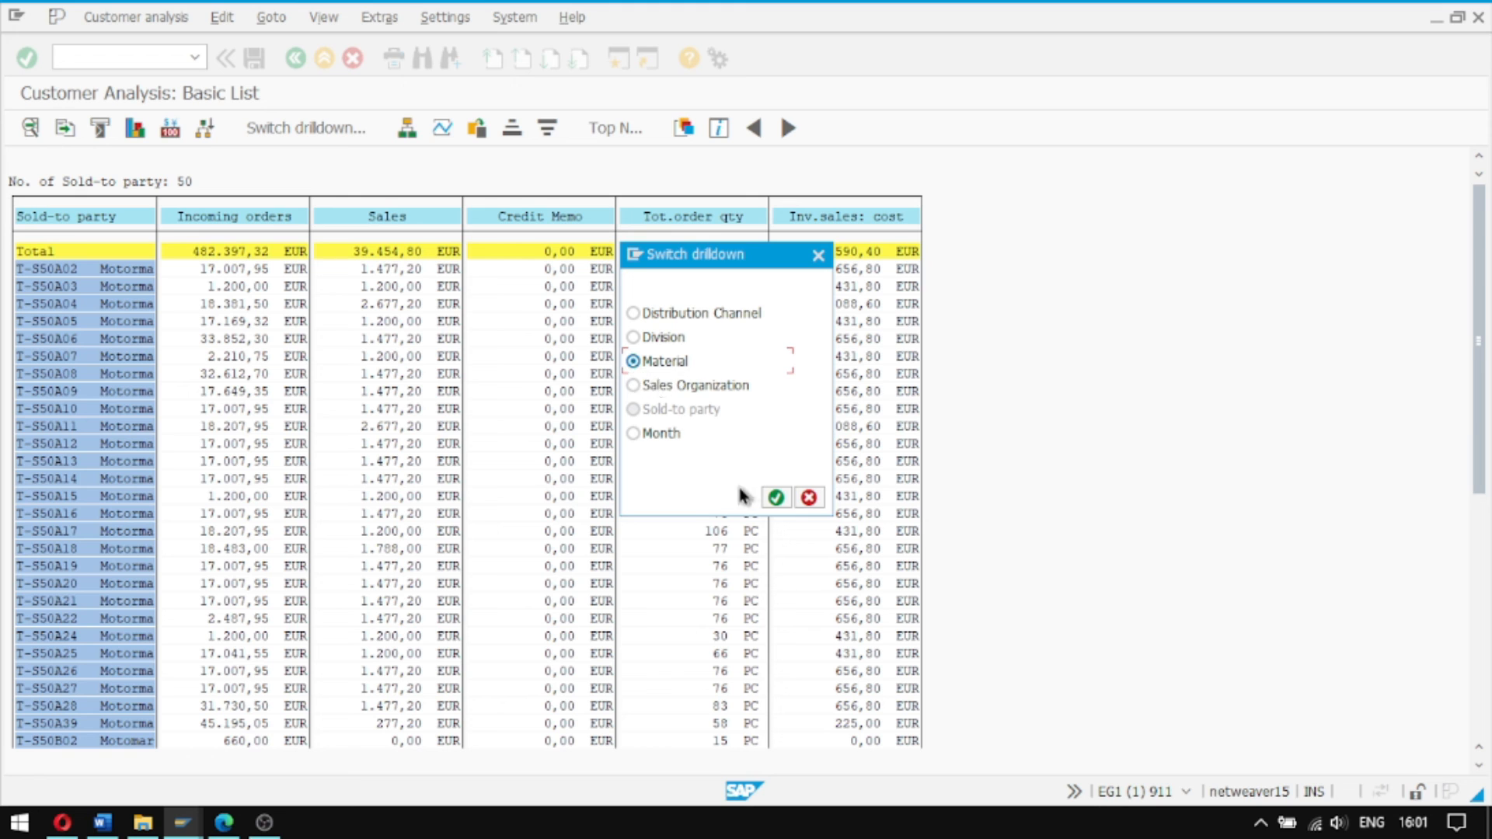
click(780, 500)
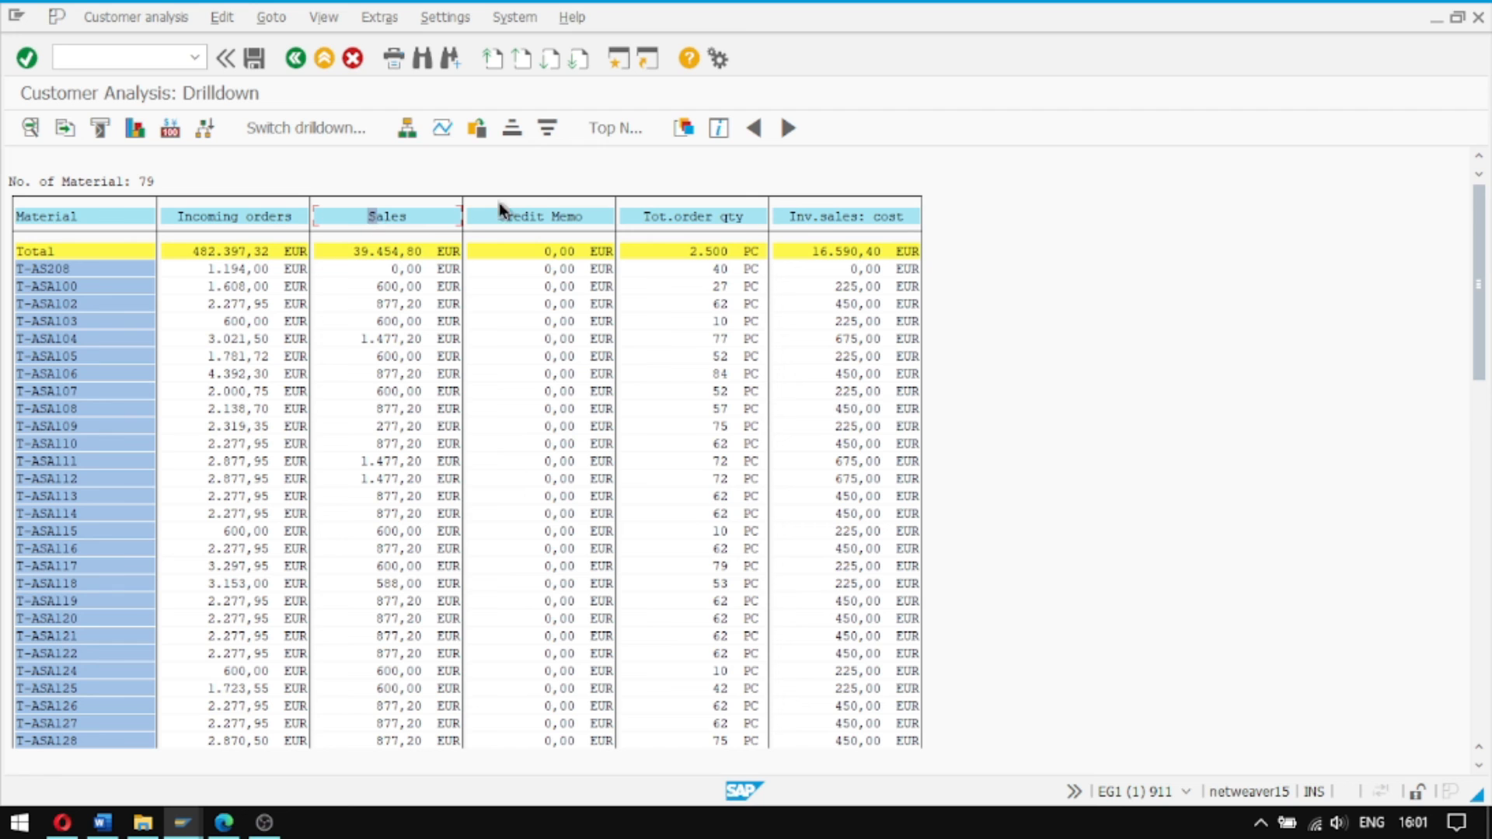
click(618, 128)
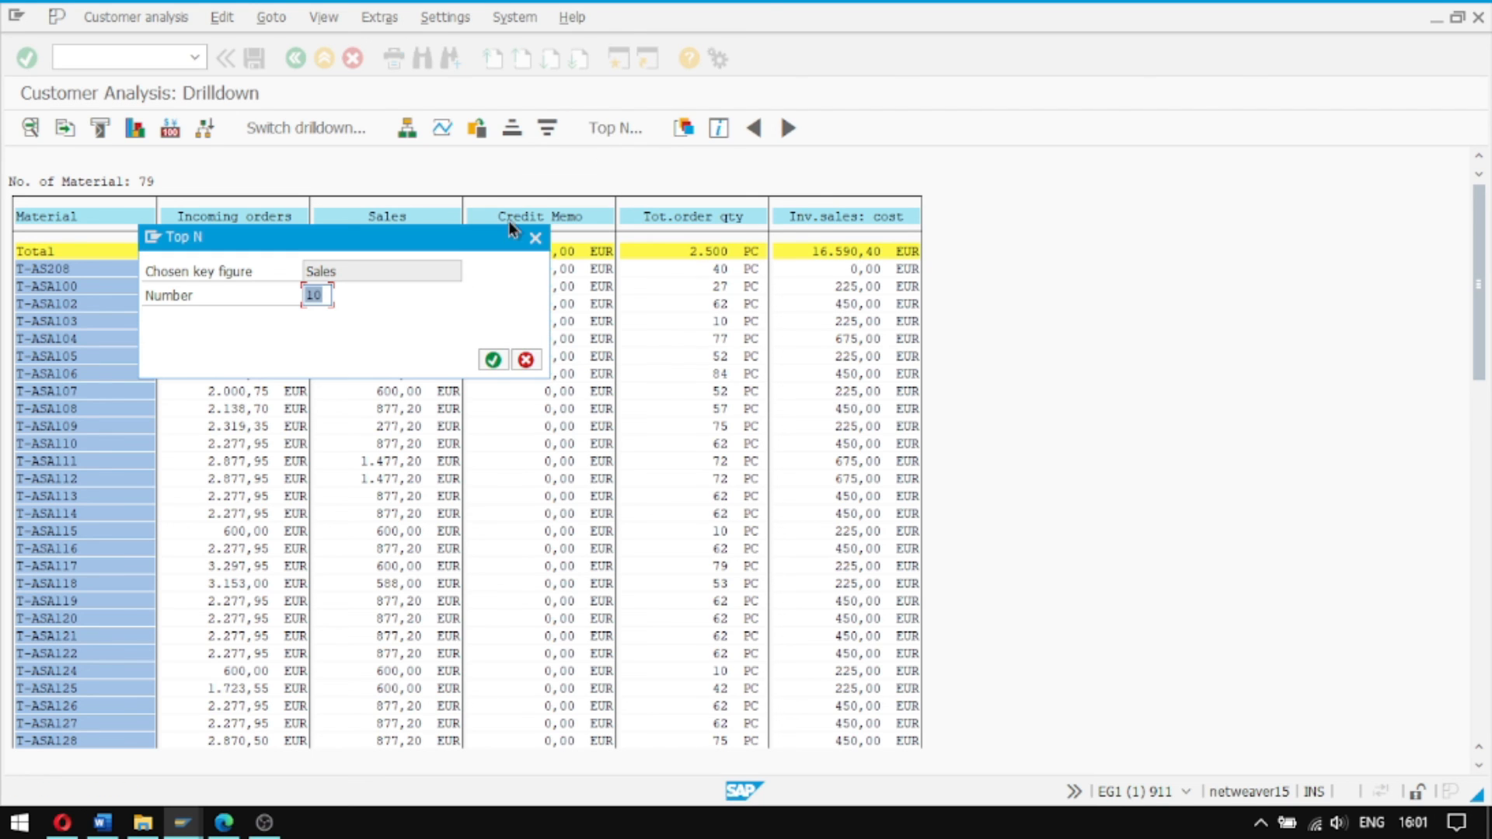
text(3)
click(501, 364)
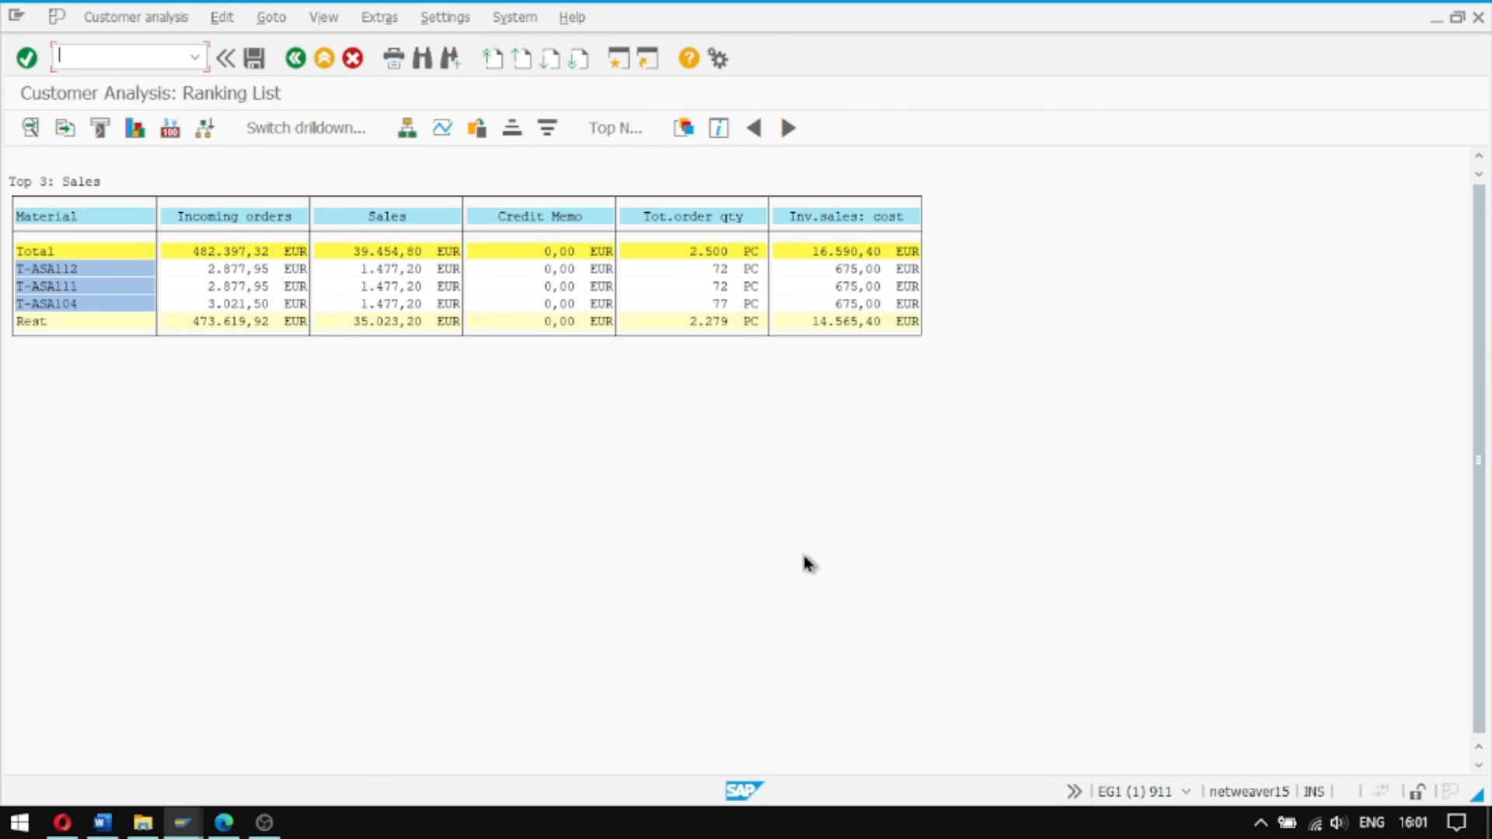
- Adjust the value display setting of the top 3 materials ranking list
click(441, 17)
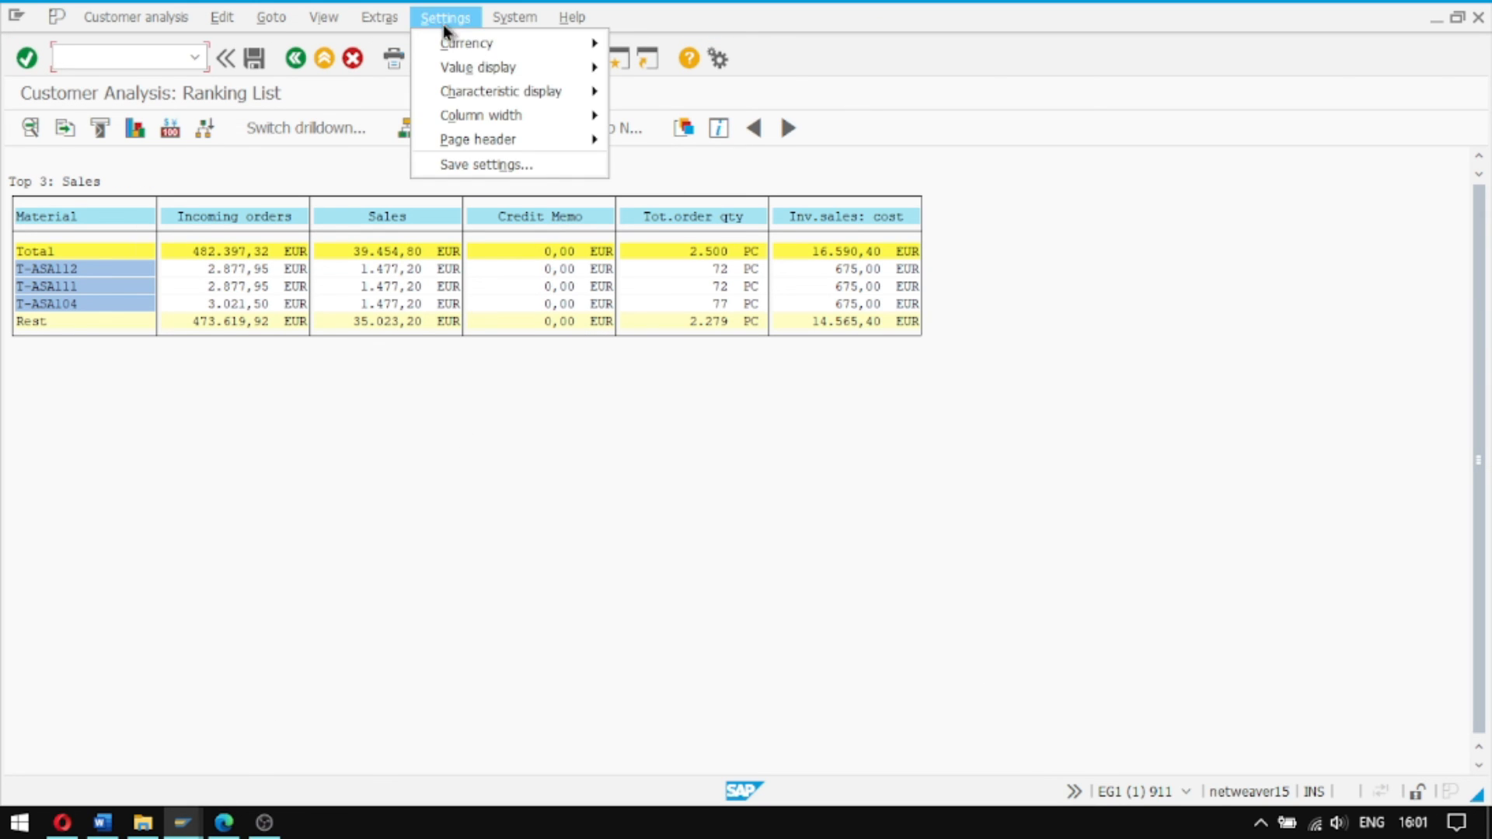
mouse_move(477, 66)
click(636, 67)
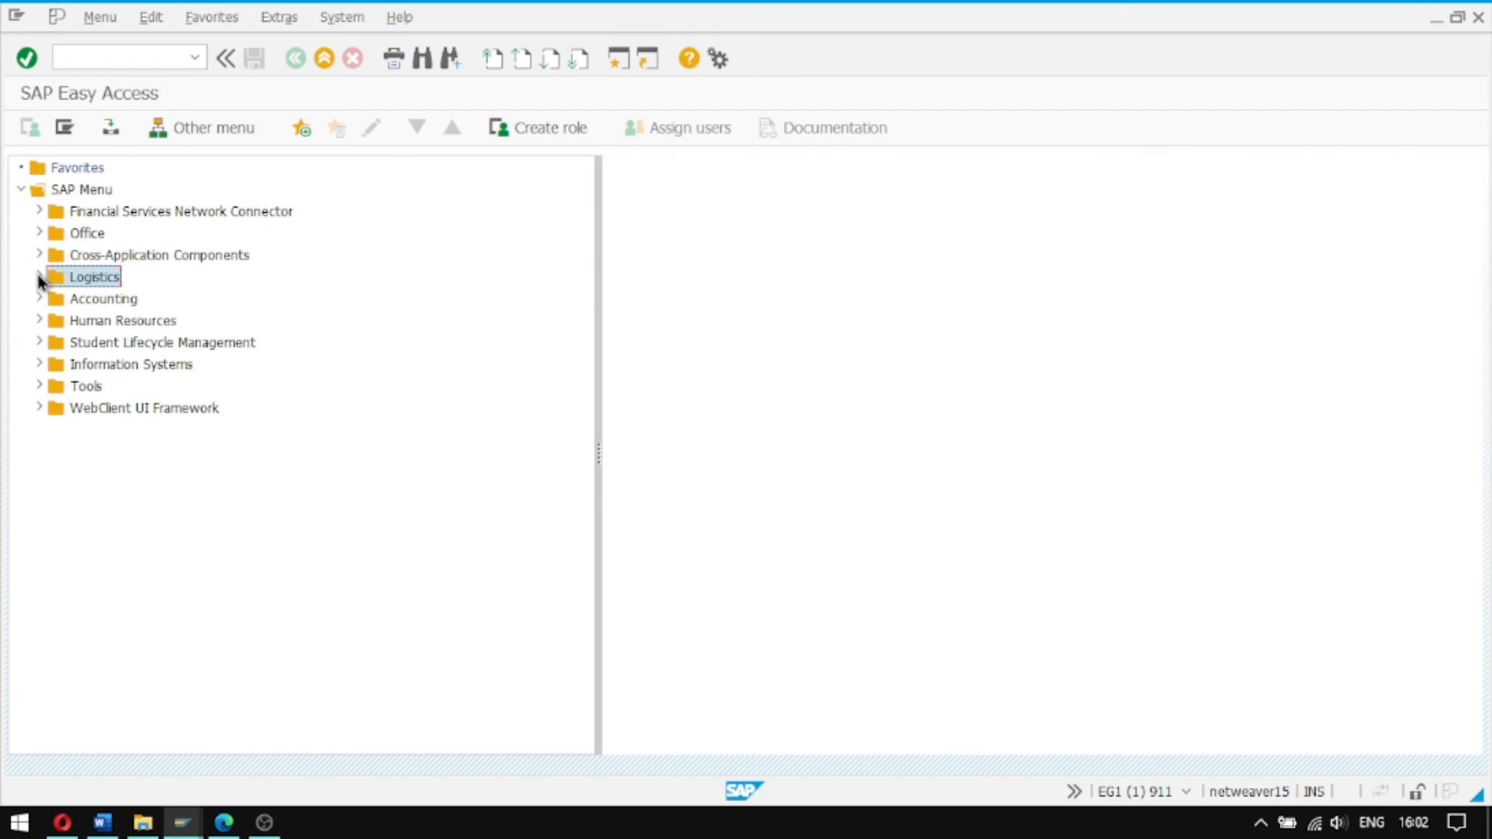
- Open the material analysis from the Sales Information System and run it for sales organization 1000, distribution channel 12, months 10.2021 to 12.2021
click(39, 277)
click(58, 321)
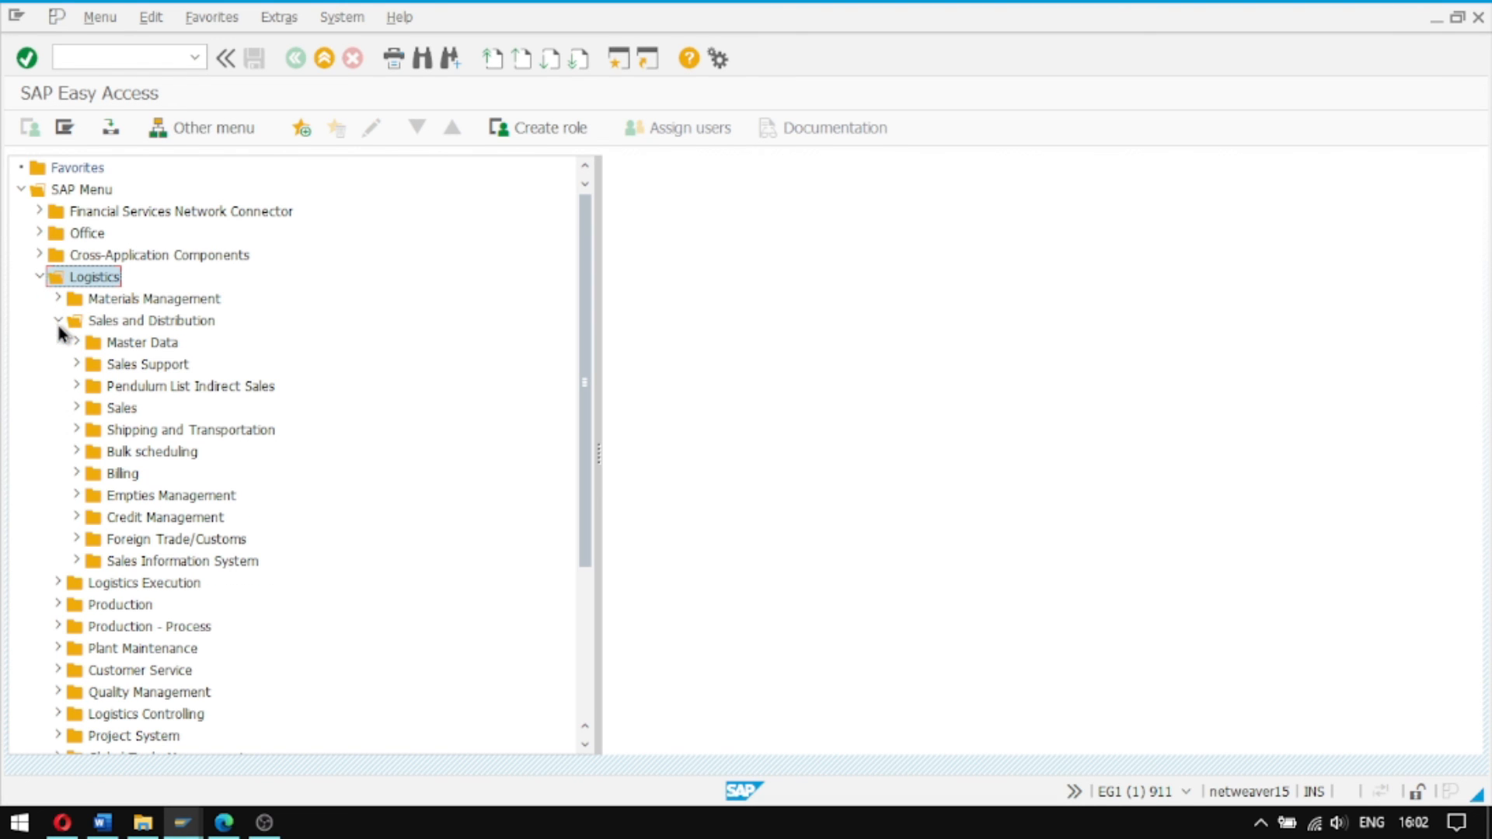
click(77, 561)
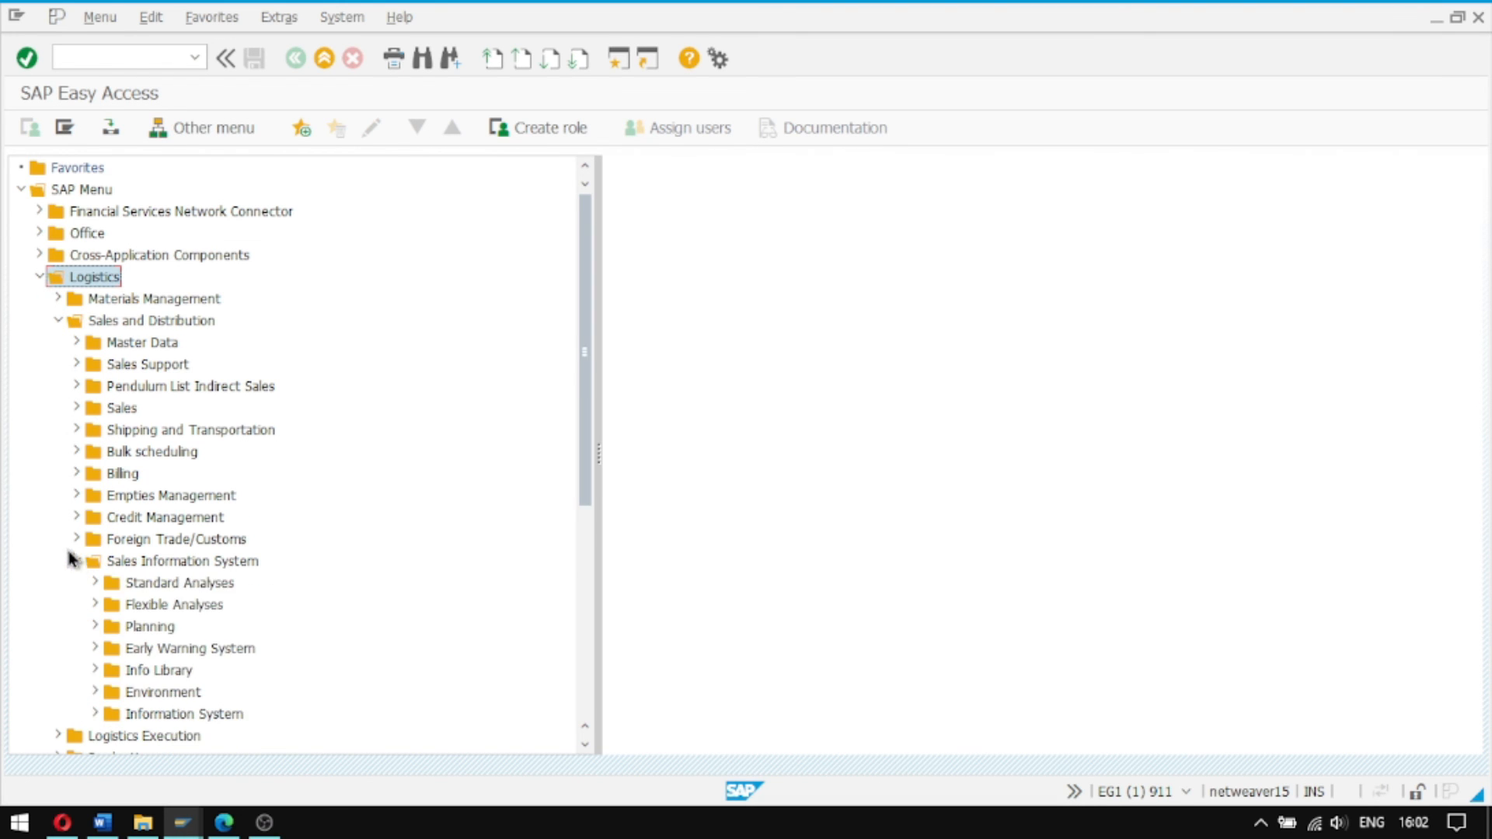
scroll(37, 535, down, 2)
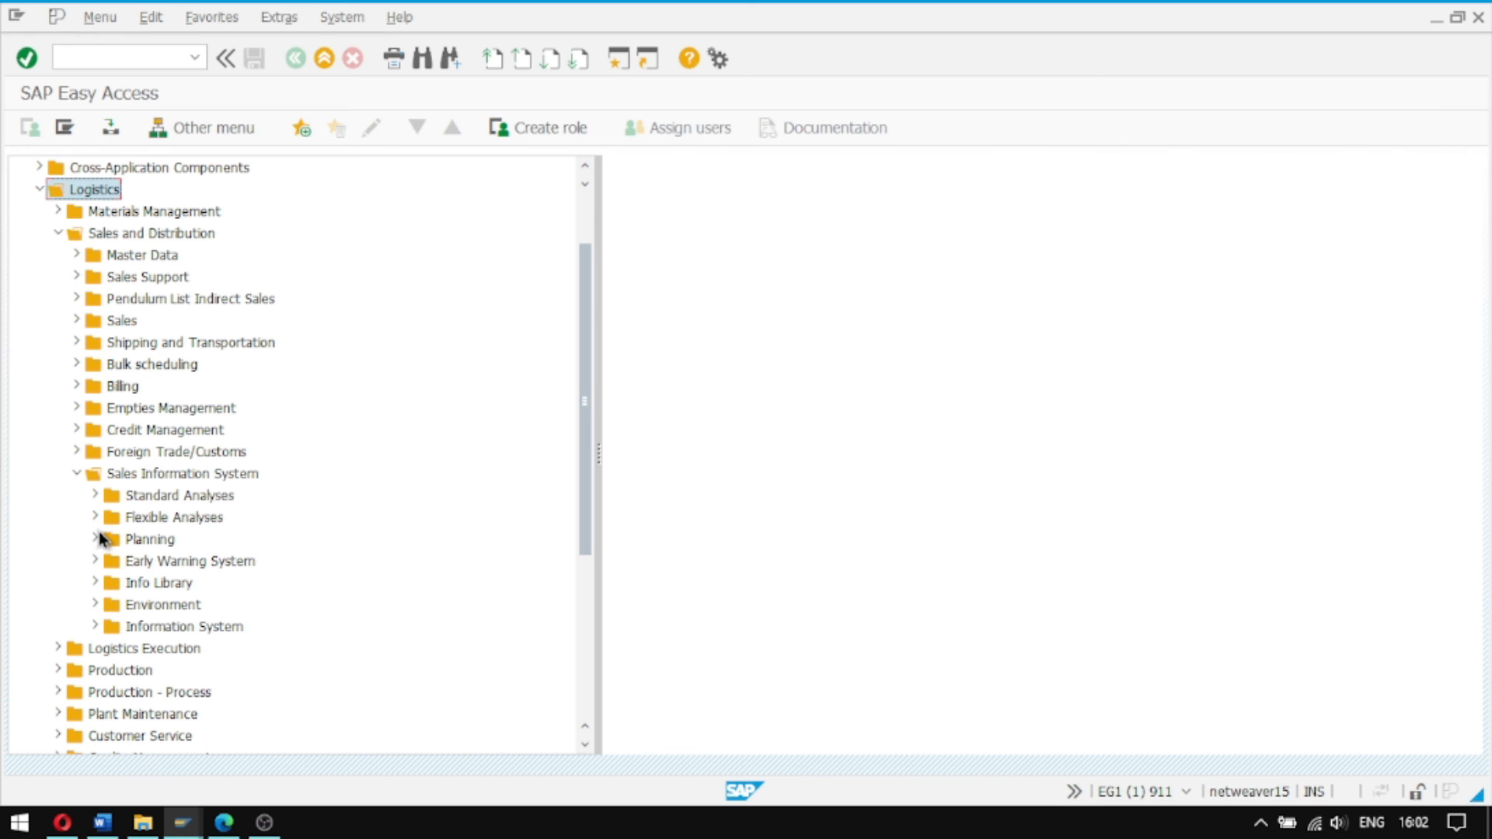
click(94, 497)
double_click(133, 541)
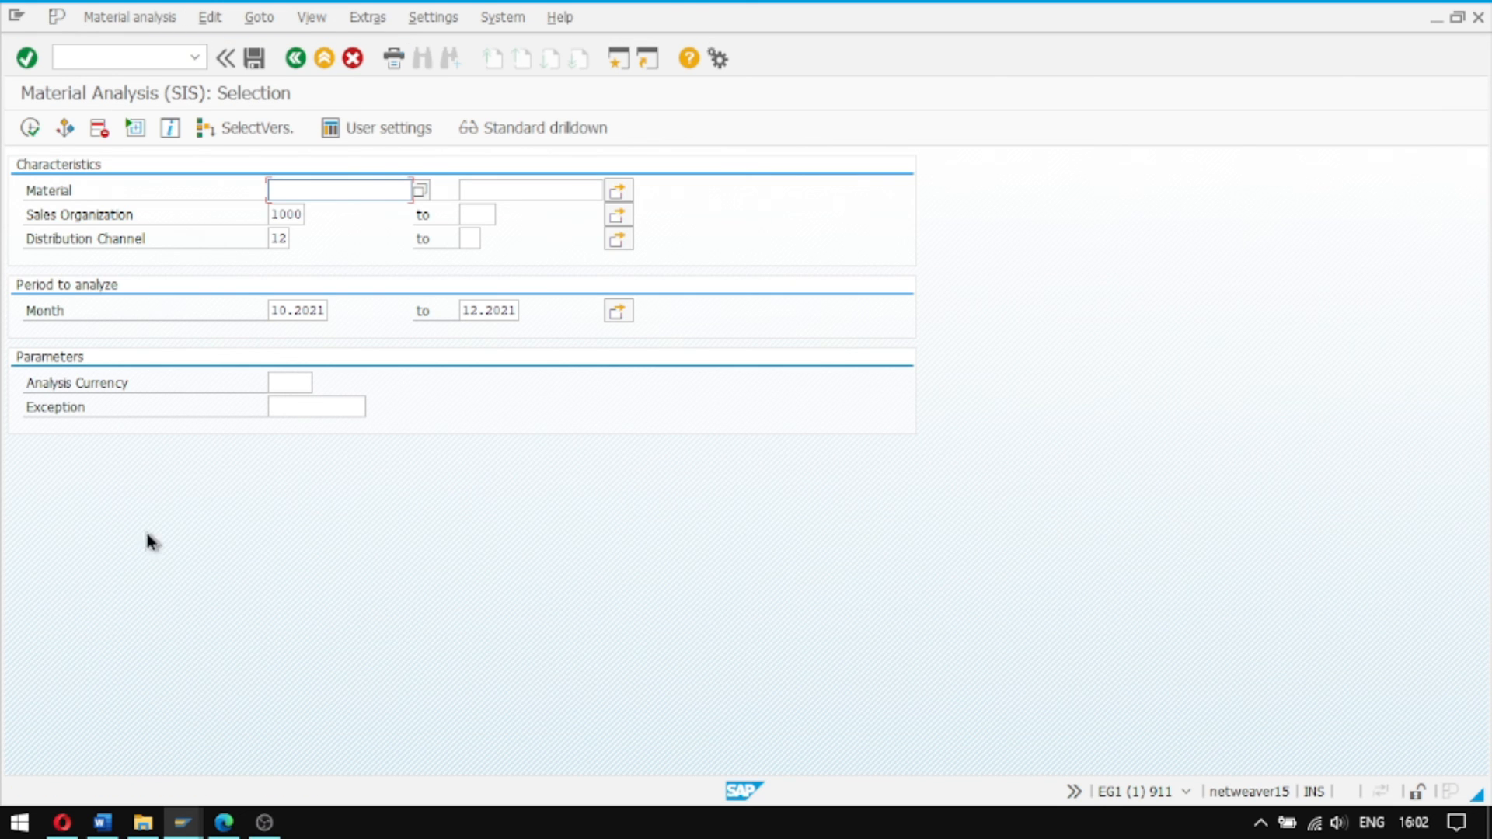
click(283, 214)
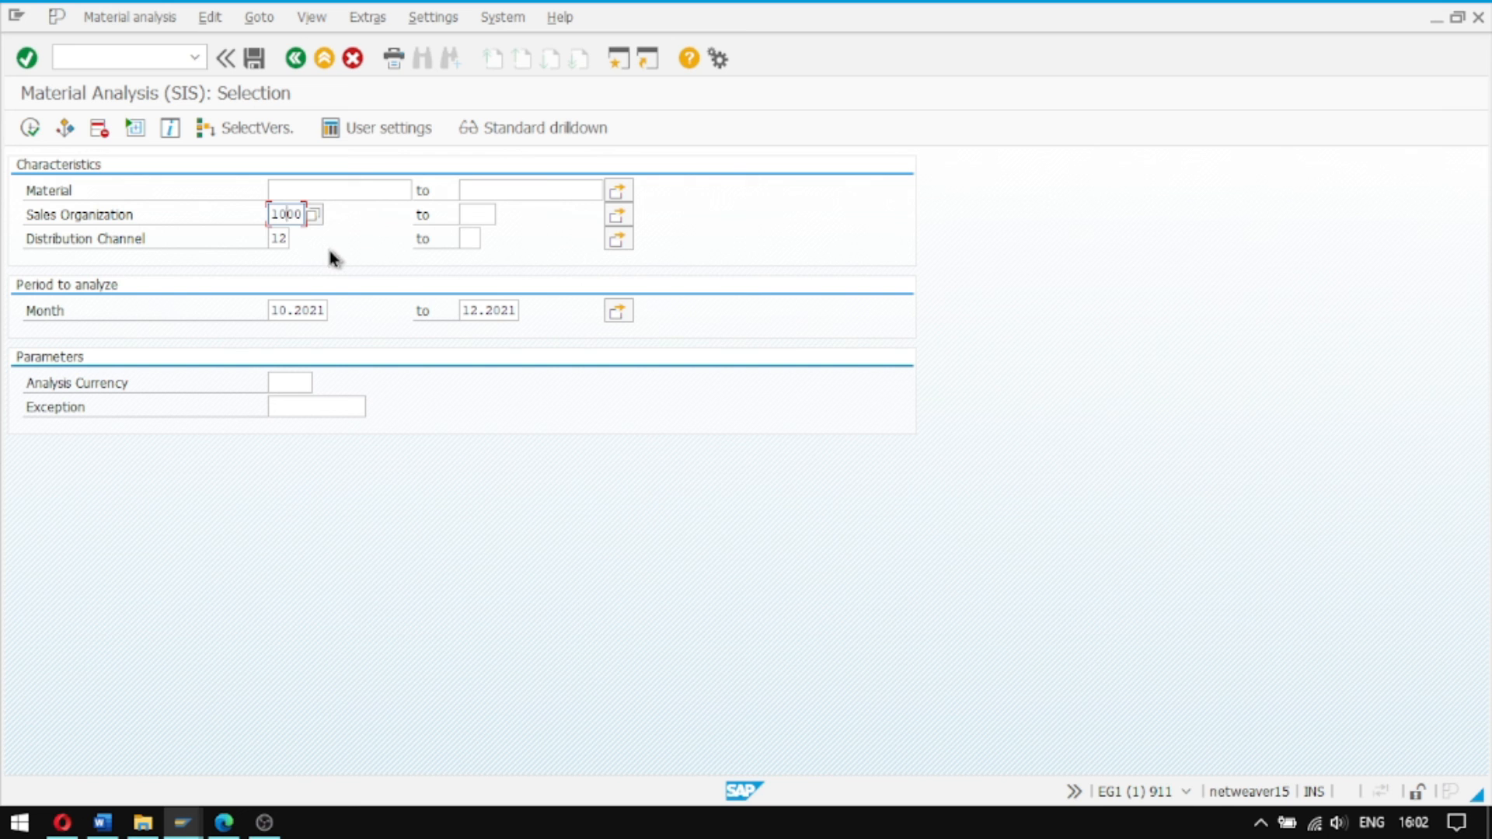
click(29, 129)
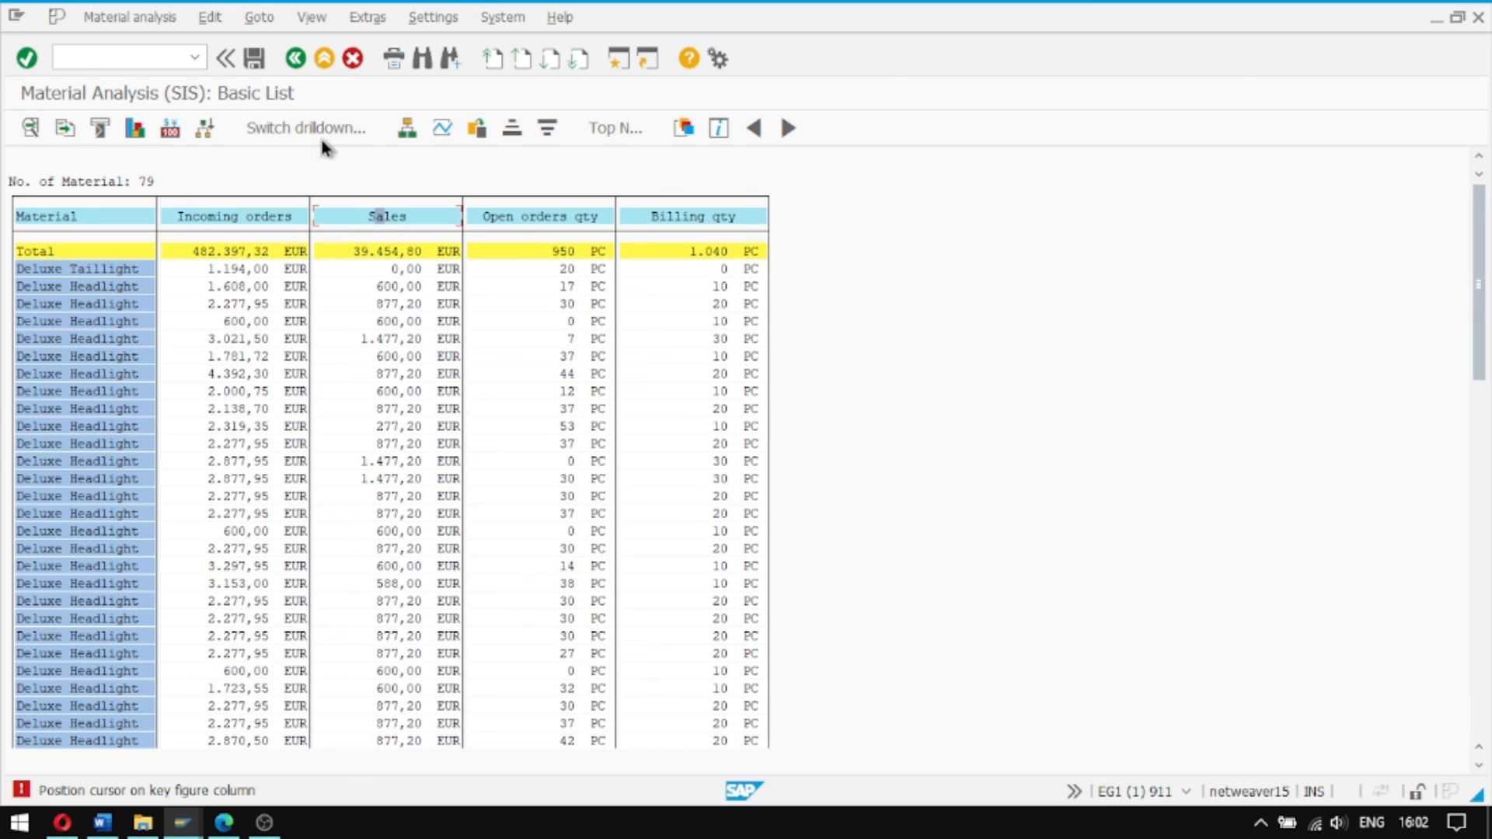
- Start an ABC analysis of the Sales key figure using the Total Sales (%) strategy
click(208, 18)
click(245, 91)
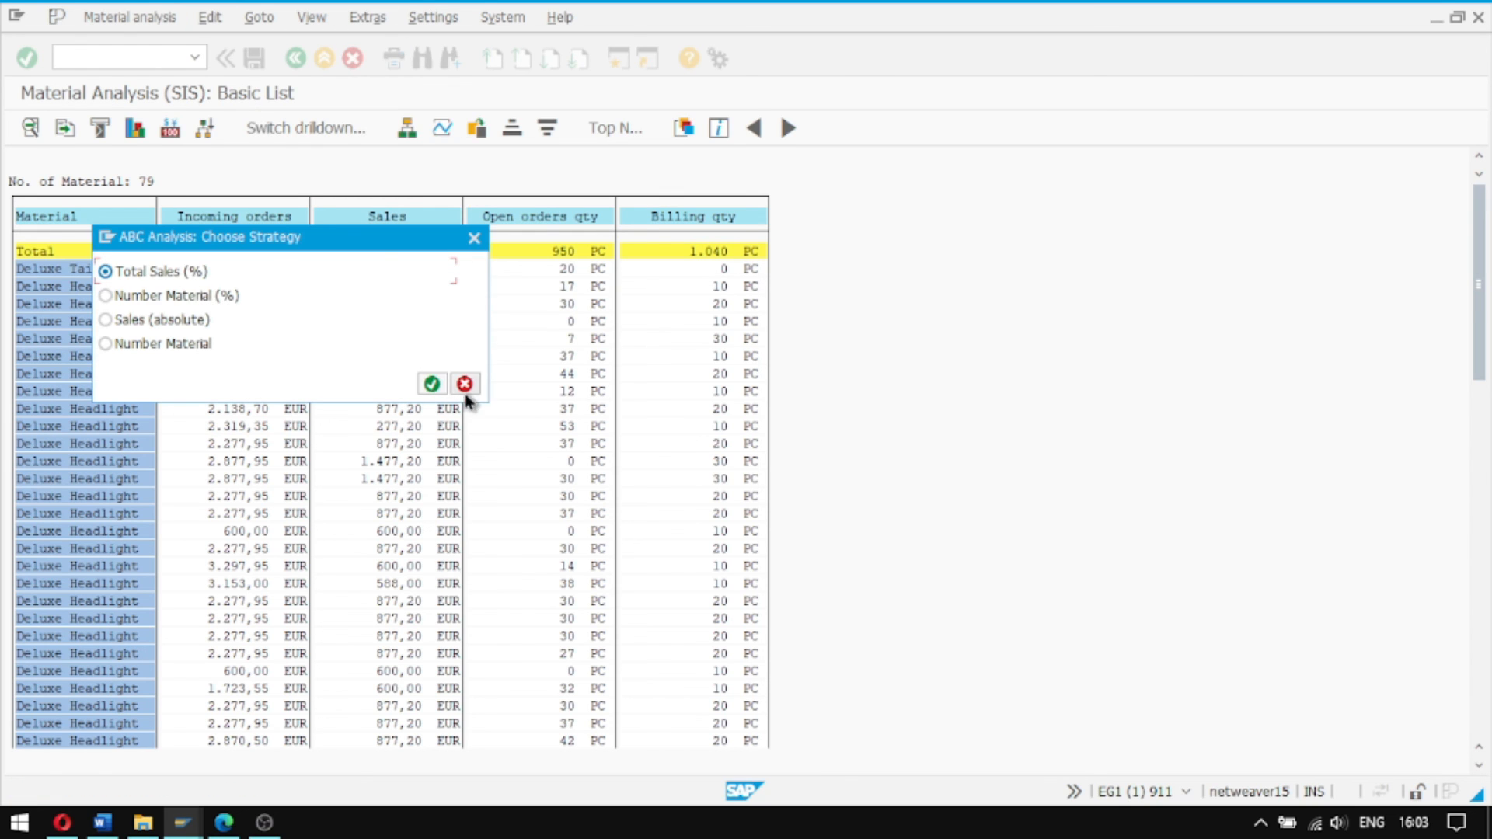
click(433, 383)
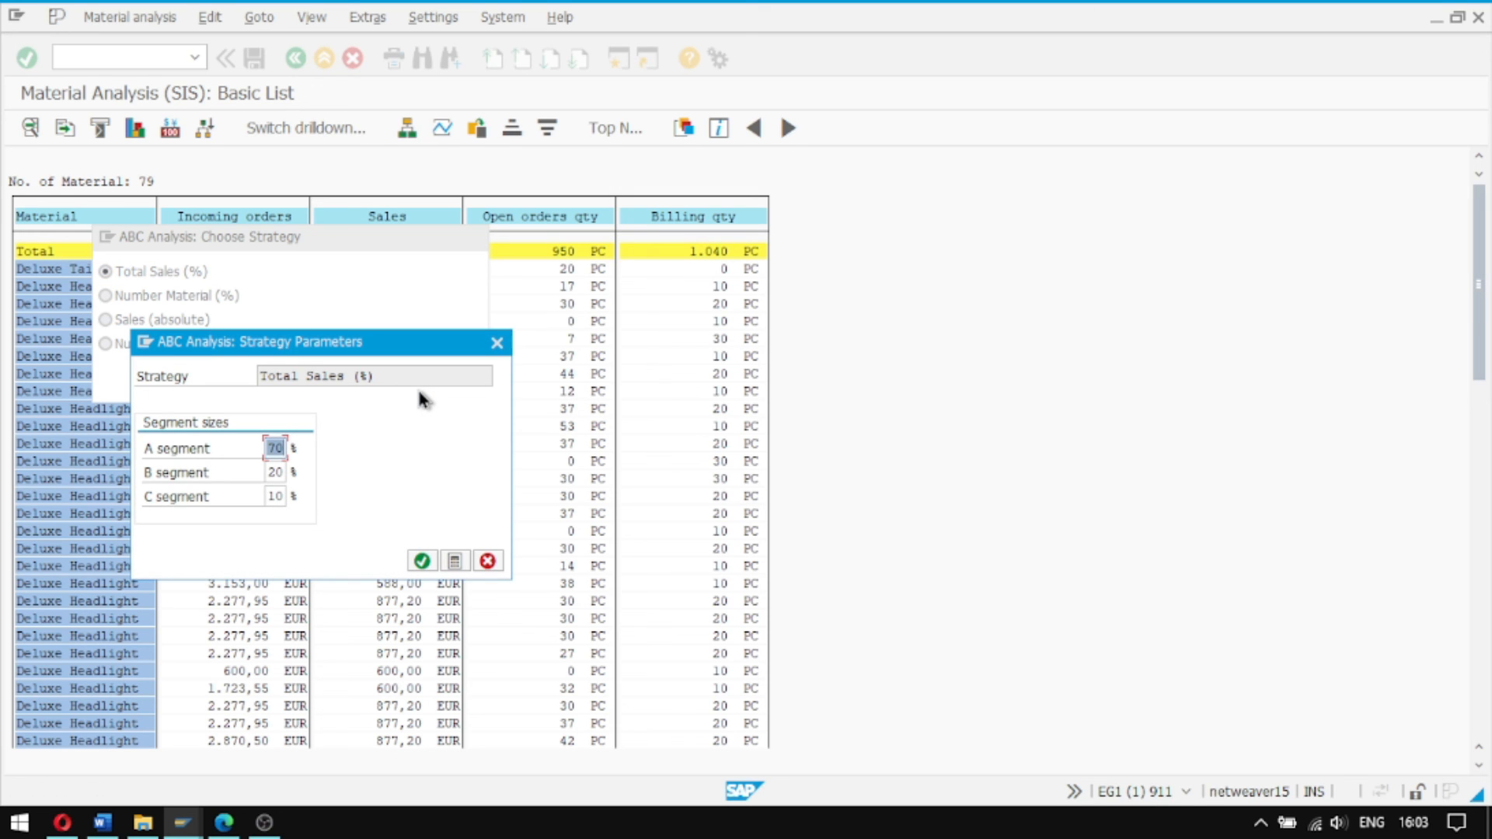
- Set the segment sizes to 50% for A, 30% for B and 20% for C, and run the ABC analysis
text(50)
click(273, 472)
text(3)
click(276, 499)
key(BackSpace)
key(BackSpace)
text(20)
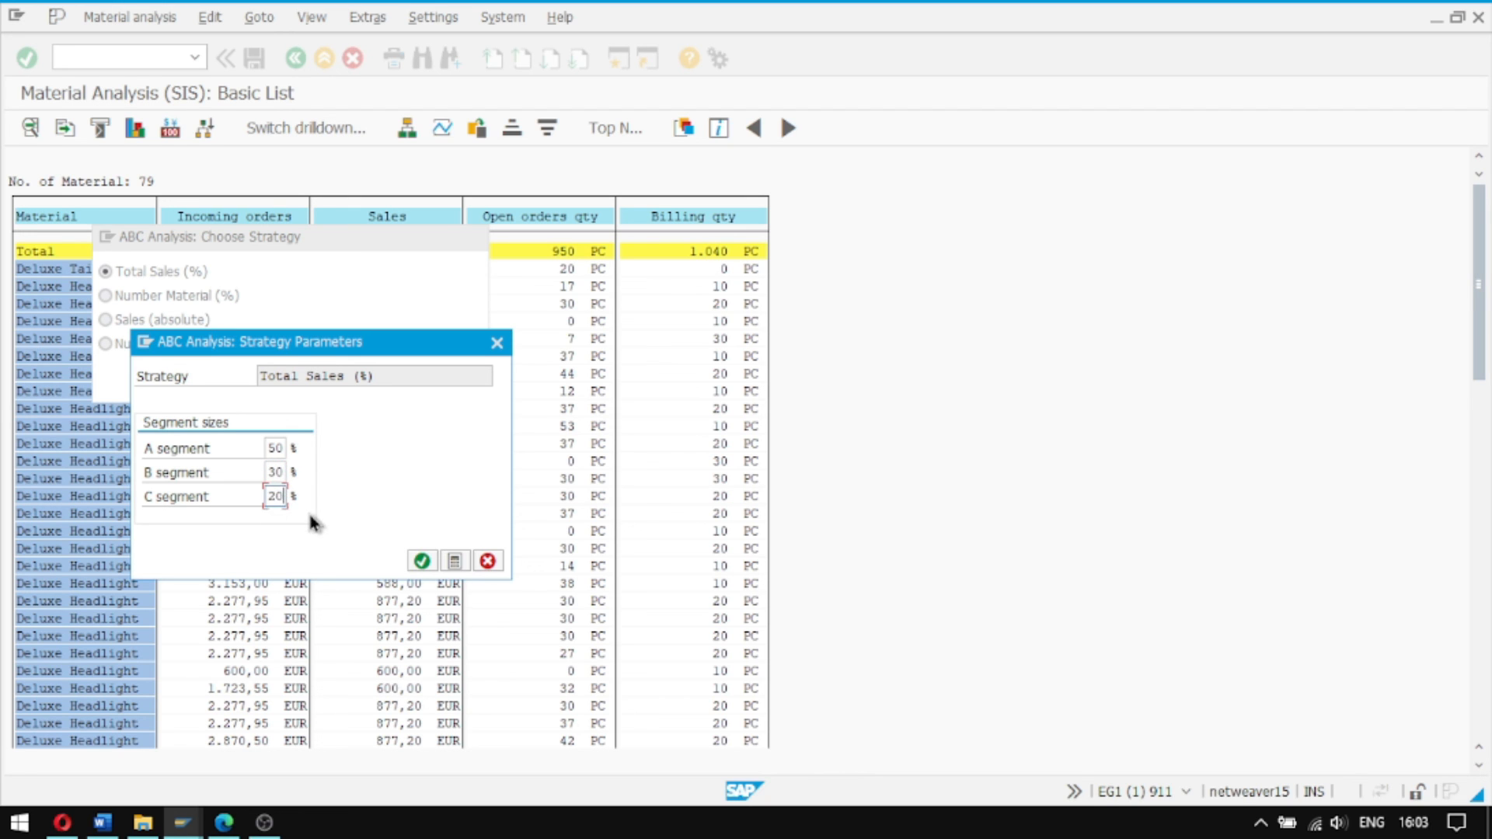
click(422, 561)
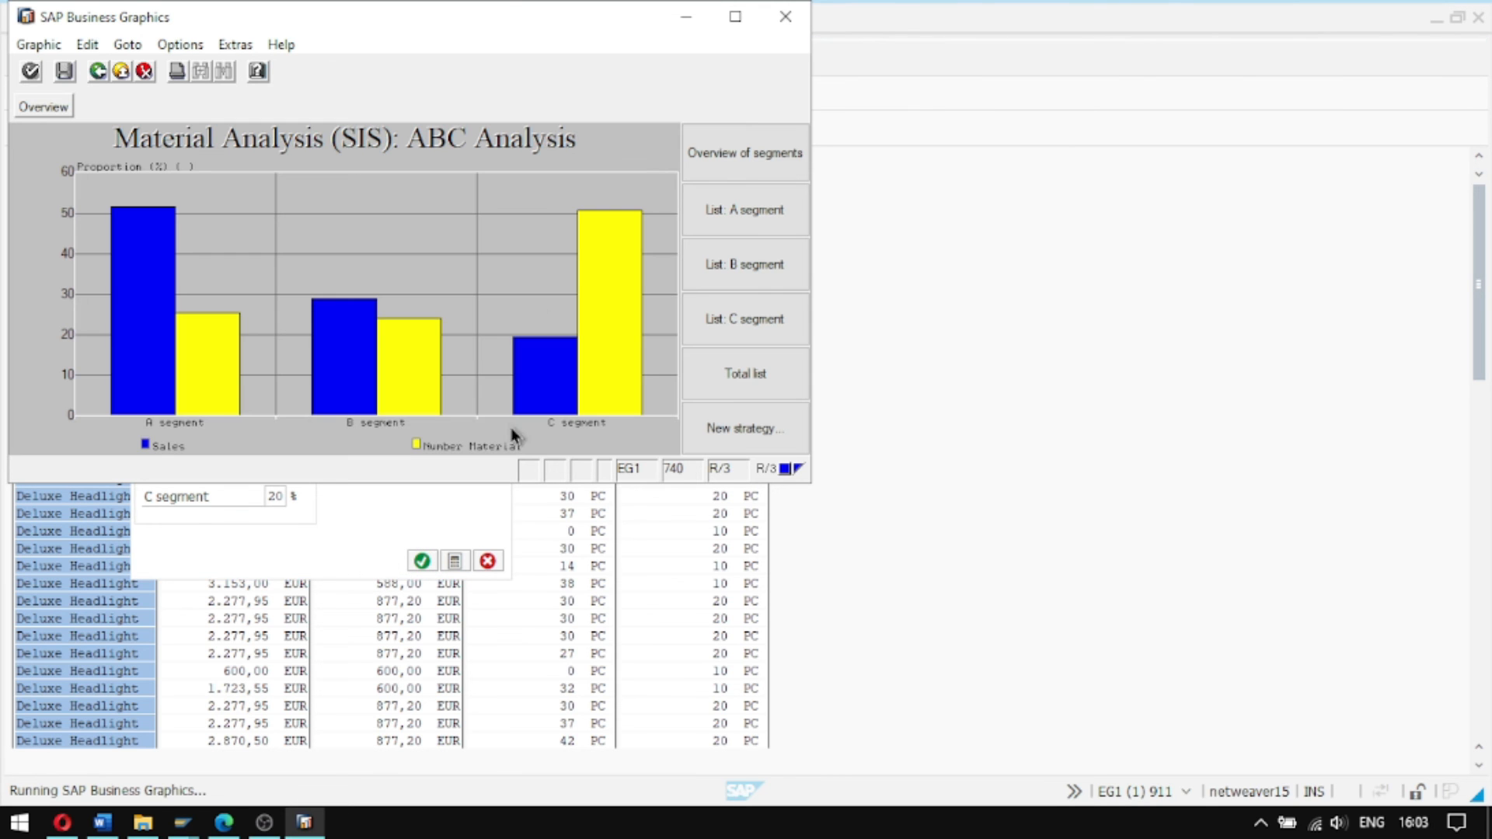
- Open the overview of segments from the ABC graphic, view the segments as a chart, and close the chart
drag(555, 36, 756, 159)
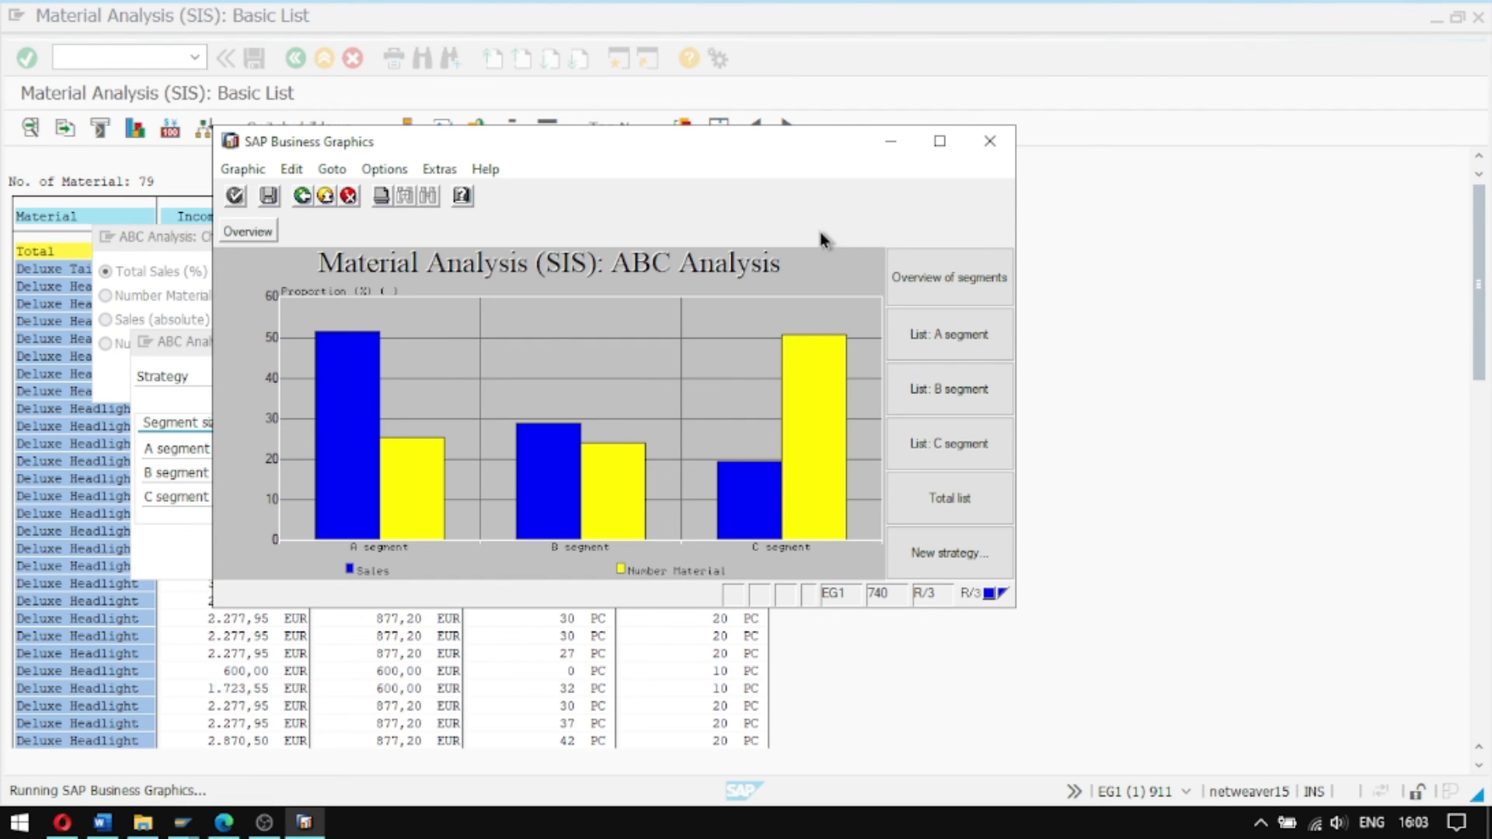
click(914, 289)
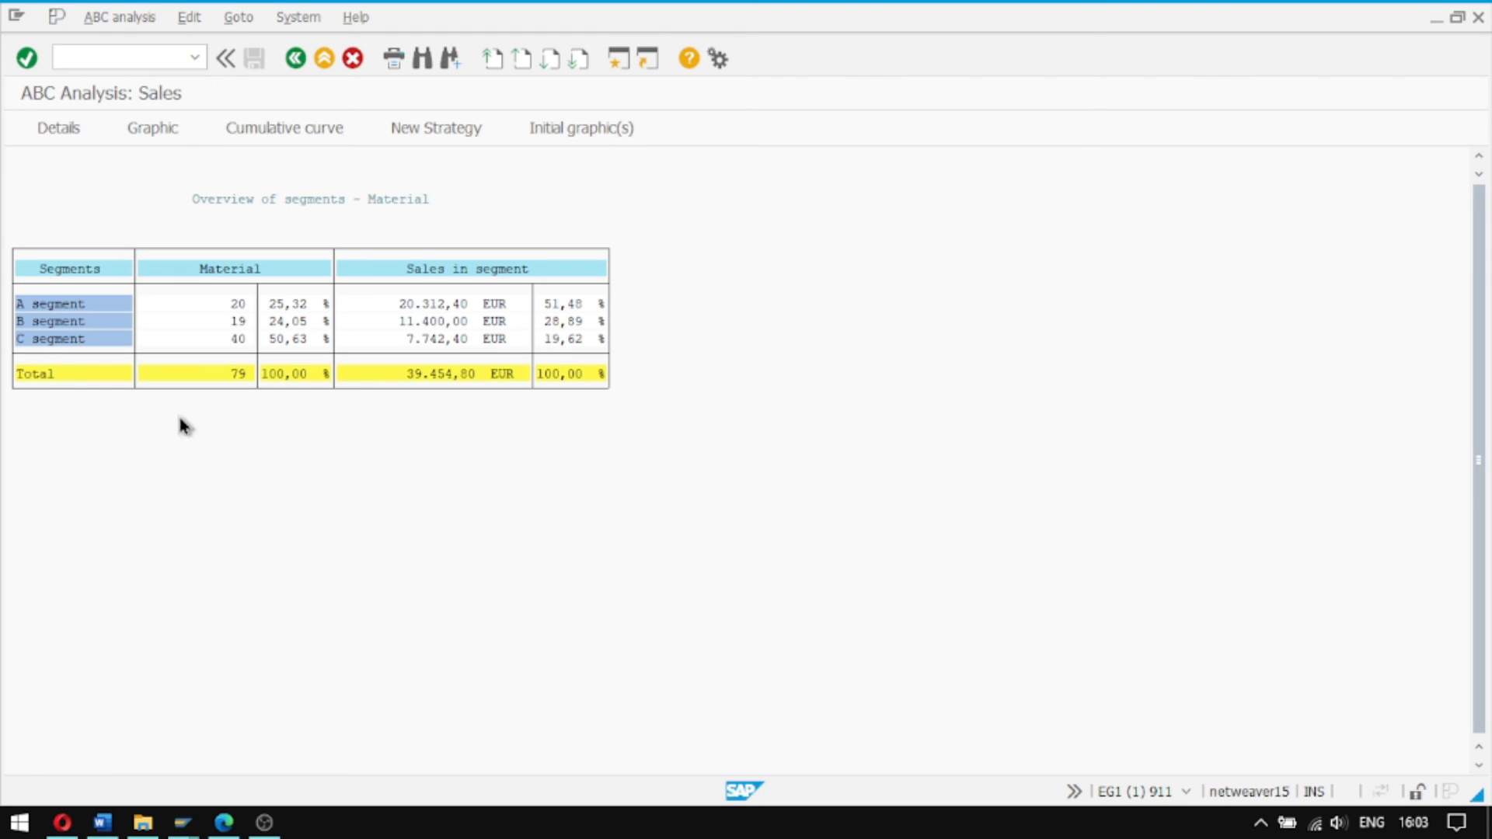
click(169, 124)
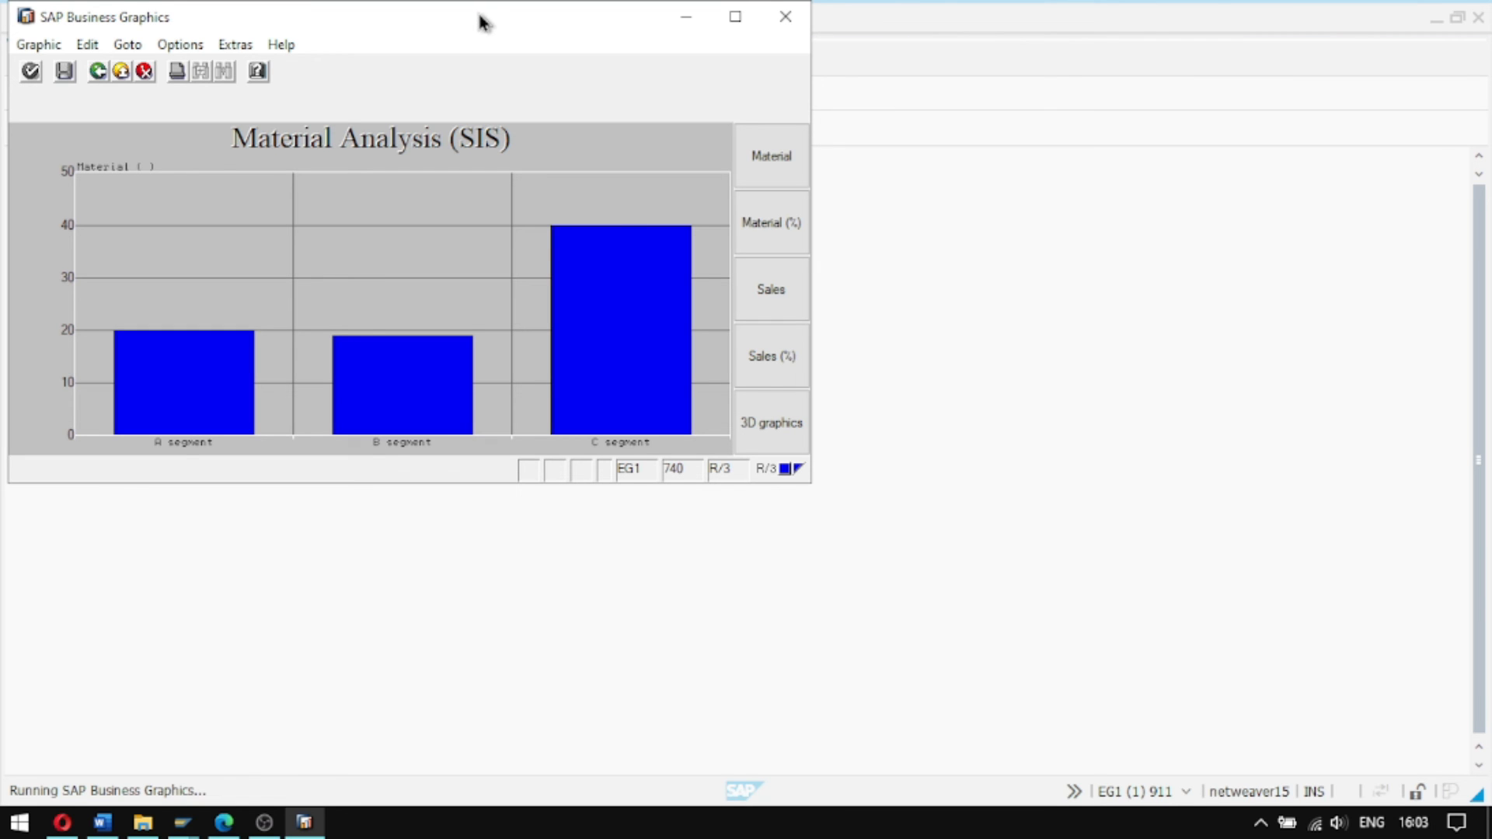
click(786, 22)
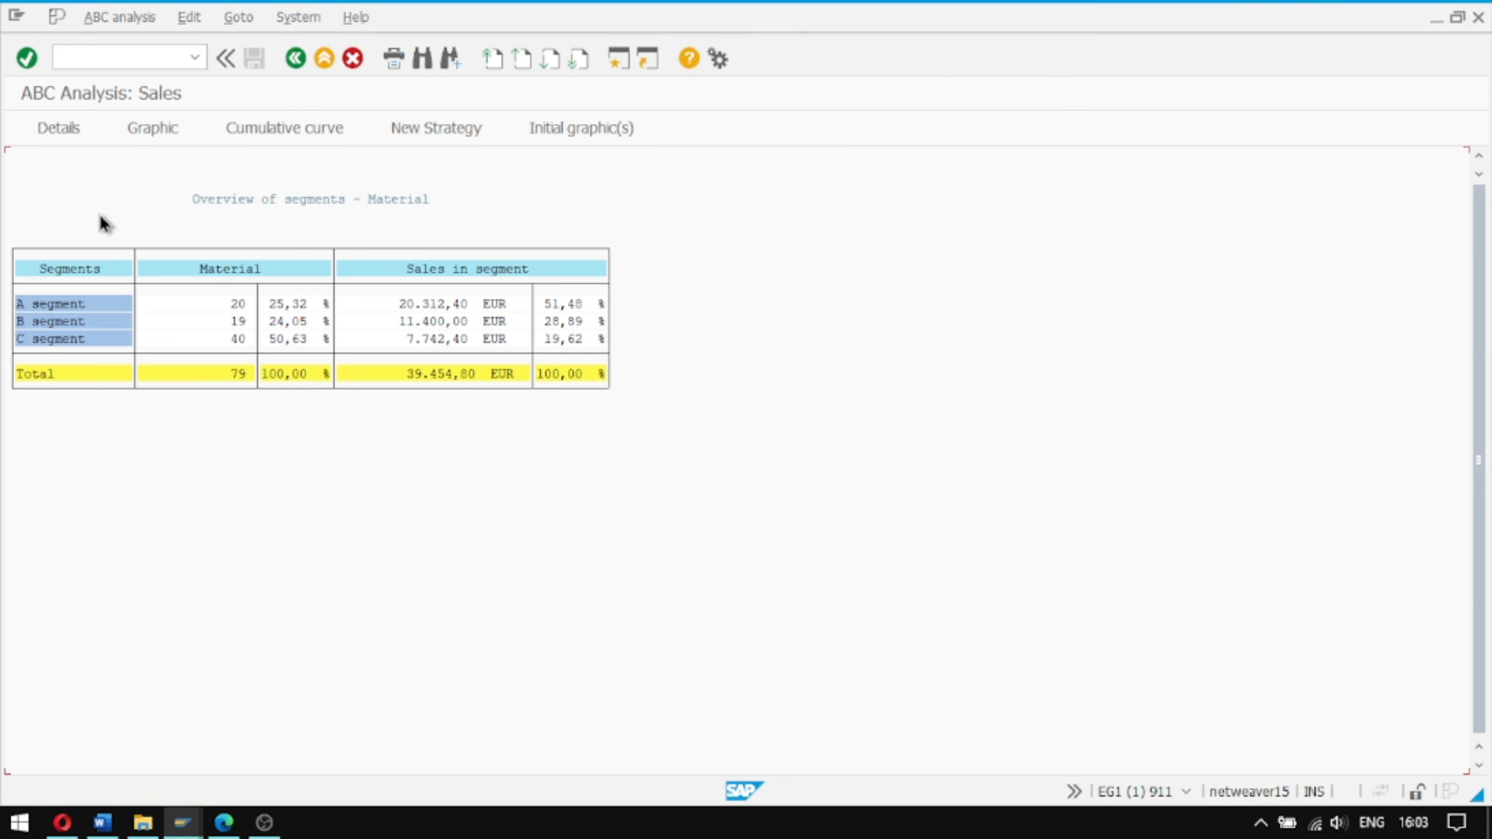
- Return to the initial ABC analysis graphic and open the total list to review the materials with their ABC indicators
click(325, 137)
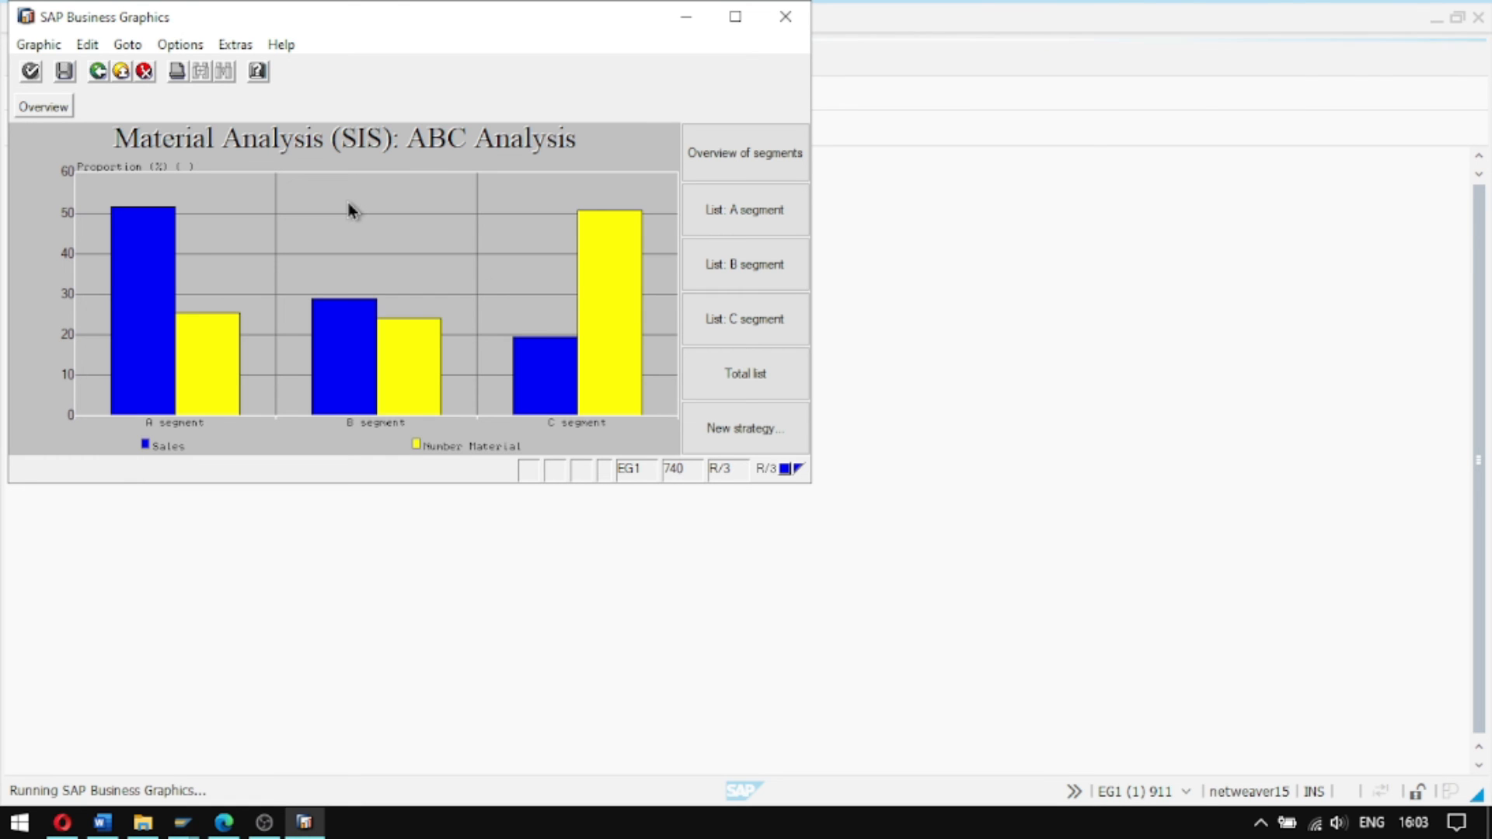
click(768, 378)
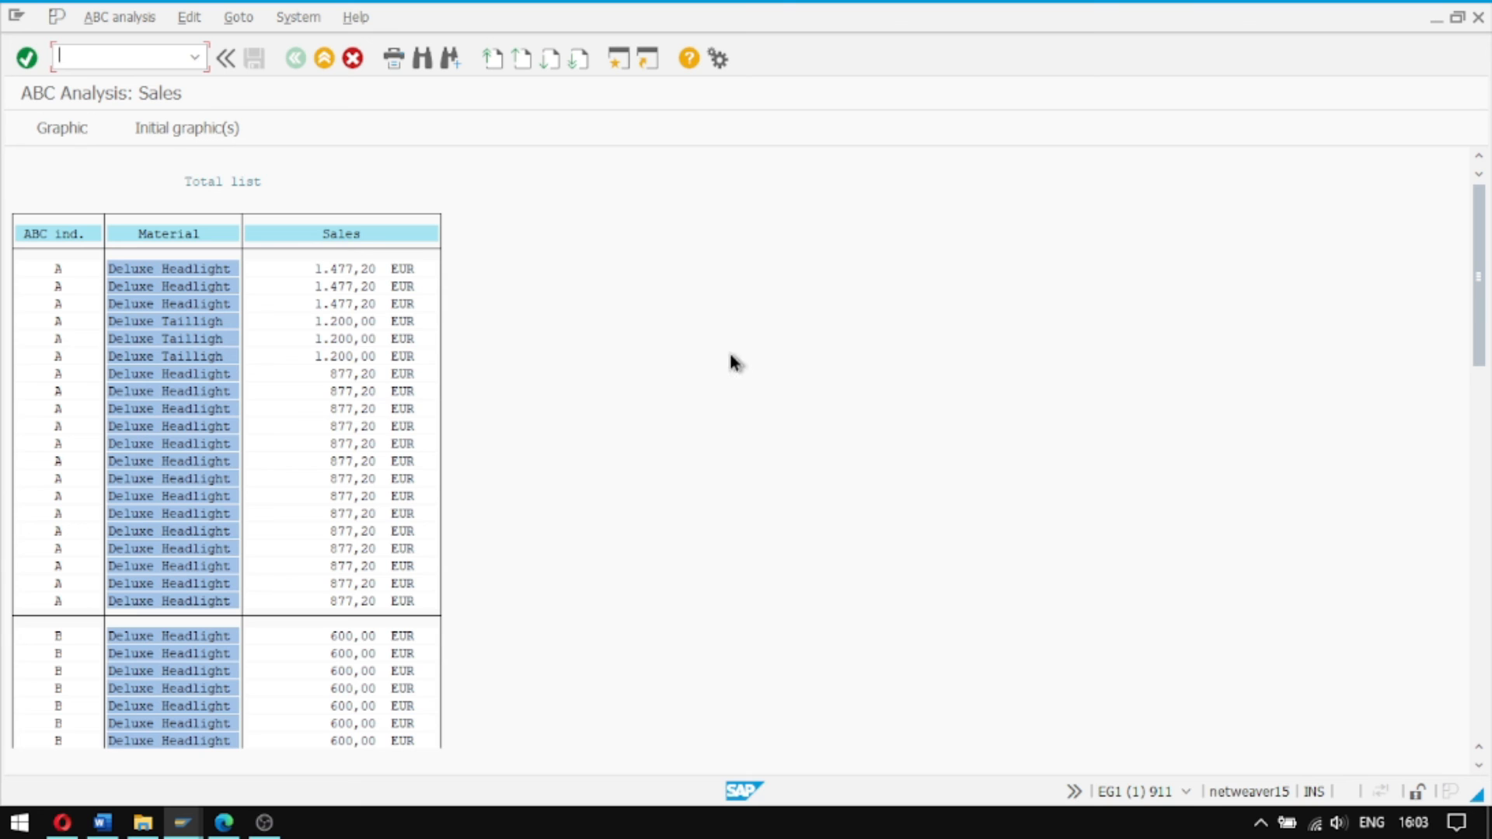
scroll(730, 362, down, 3)
scroll(730, 362, up, 2)
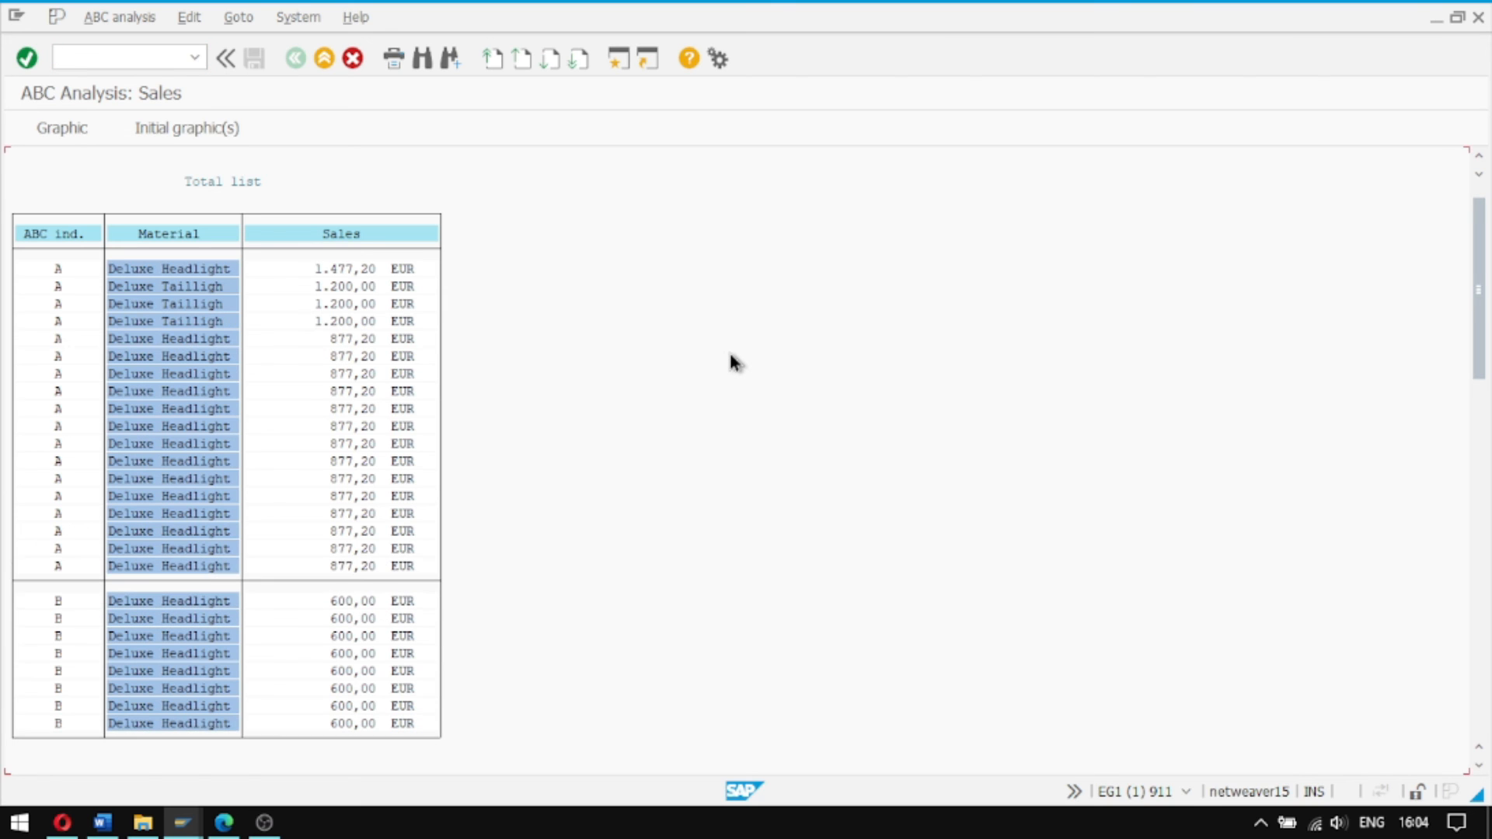
scroll(727, 367, up, 1)
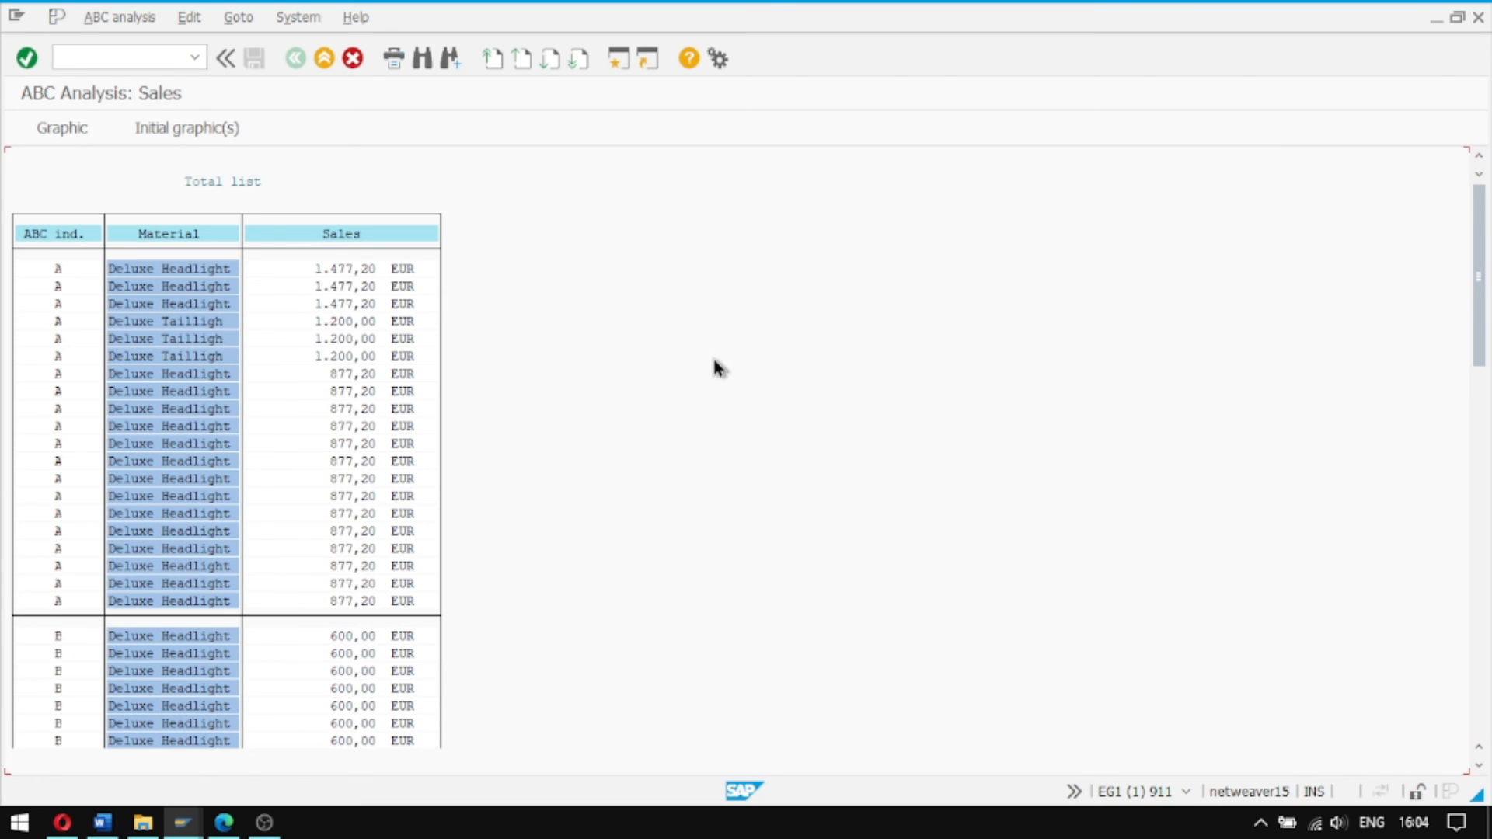
- Display the cumulative curve for the ABC analysis from the total list
click(218, 126)
click(240, 19)
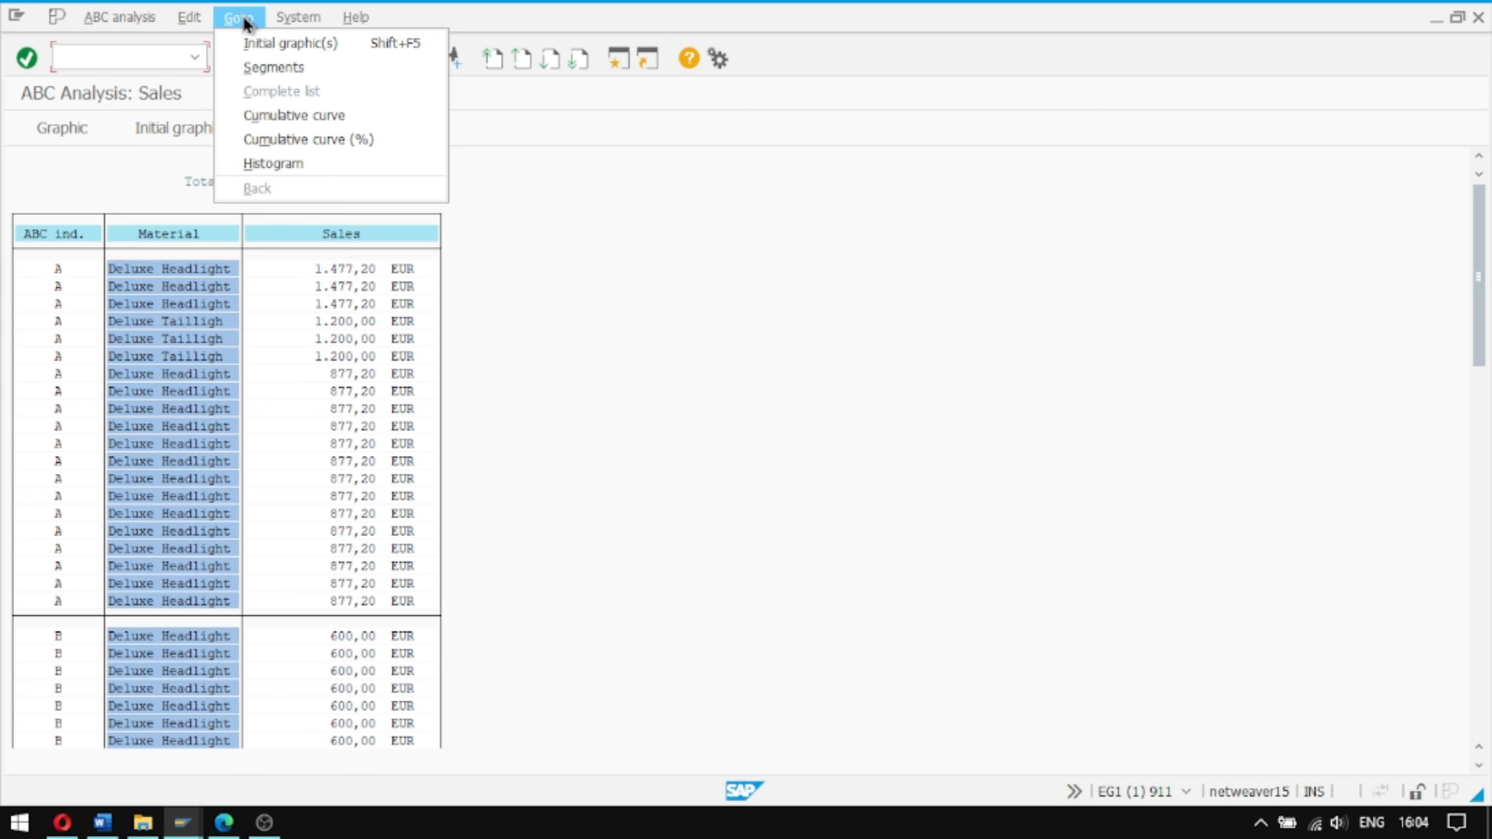
click(277, 115)
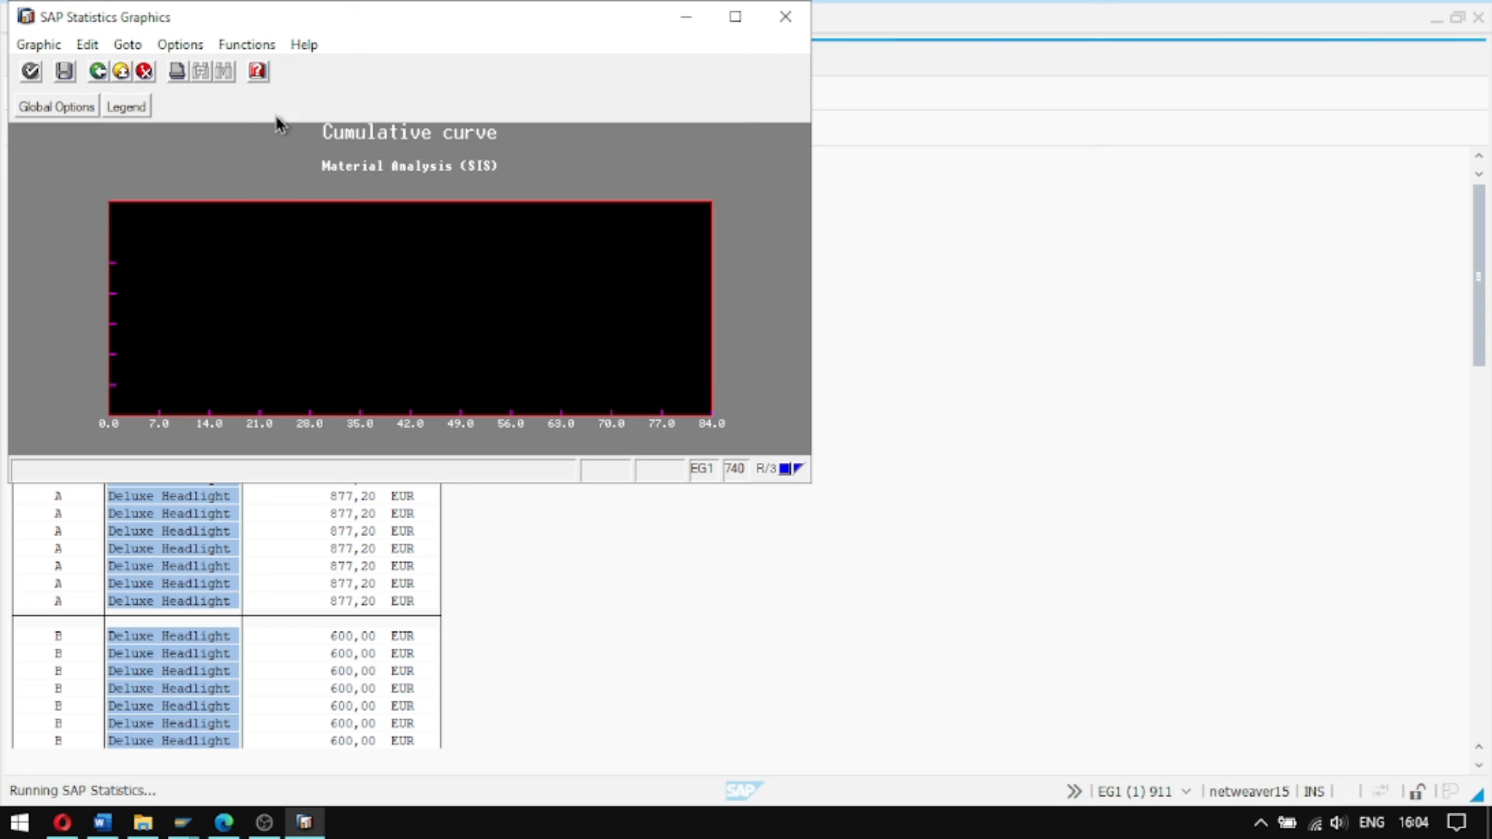